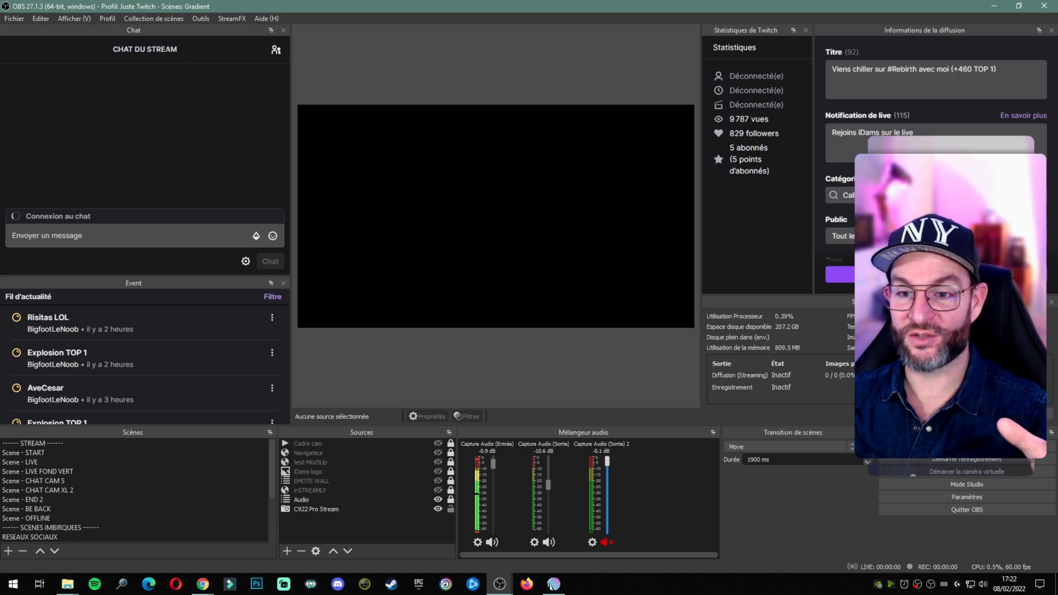
- Review the streaming output settings of the Juste Twitch profile, including its bitrate, and close the settings without changes
drag(162, 33, 224, 83)
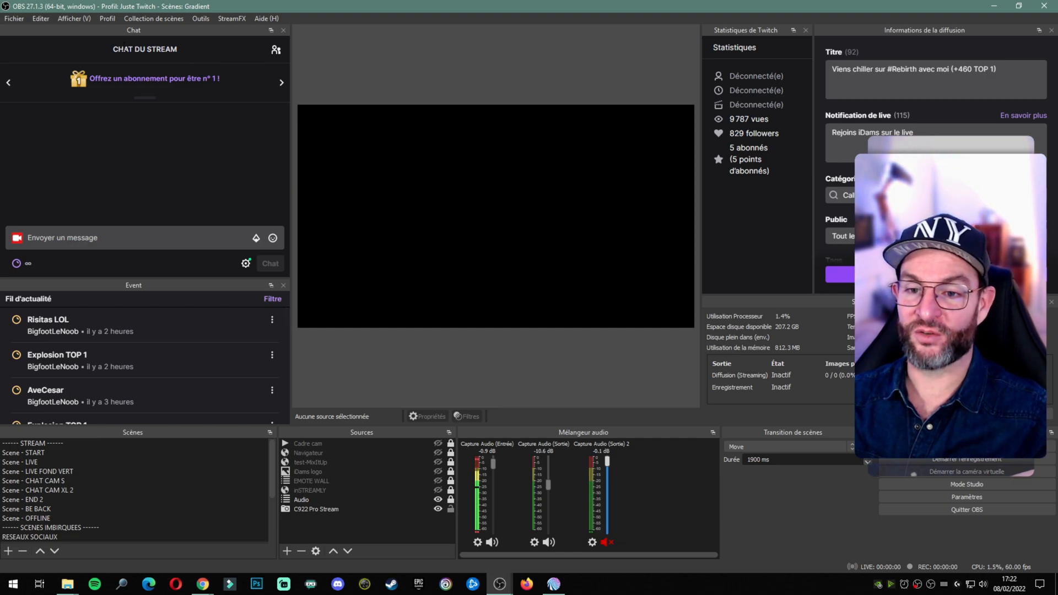
click(964, 497)
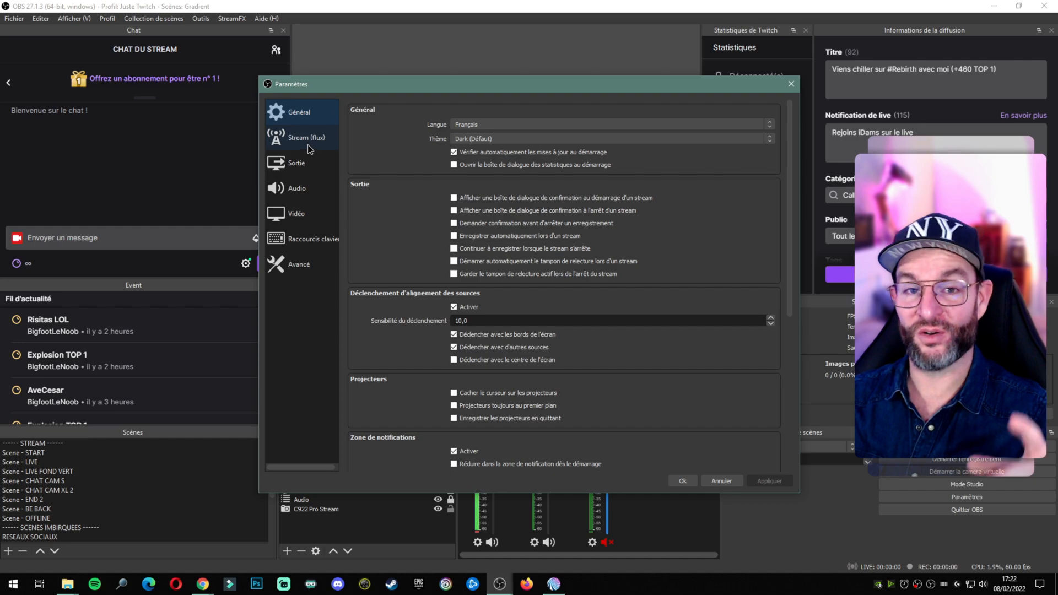
click(294, 165)
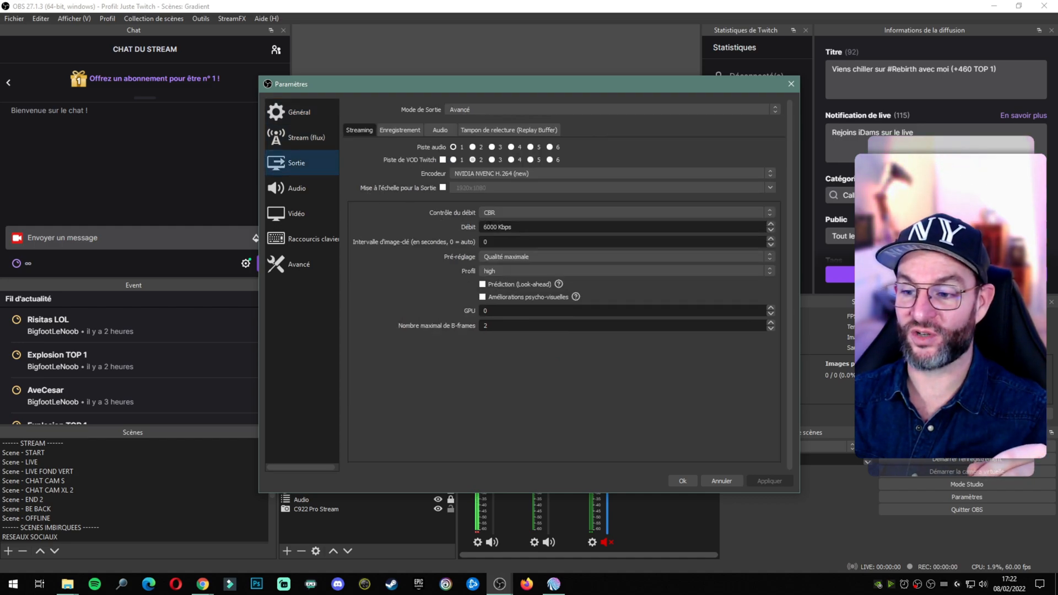
drag(512, 227, 476, 226)
click(433, 224)
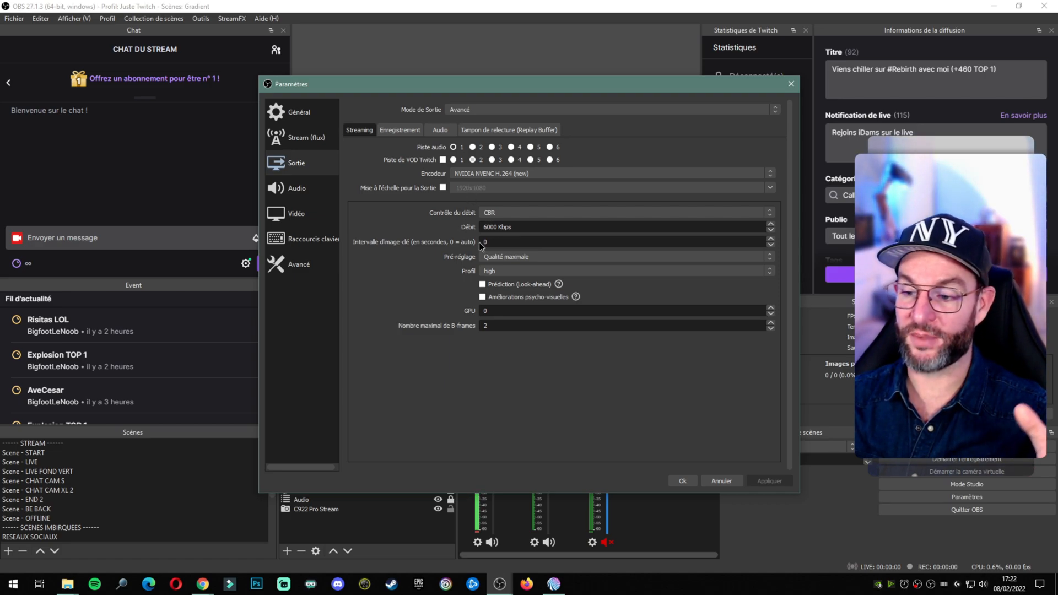
click(719, 481)
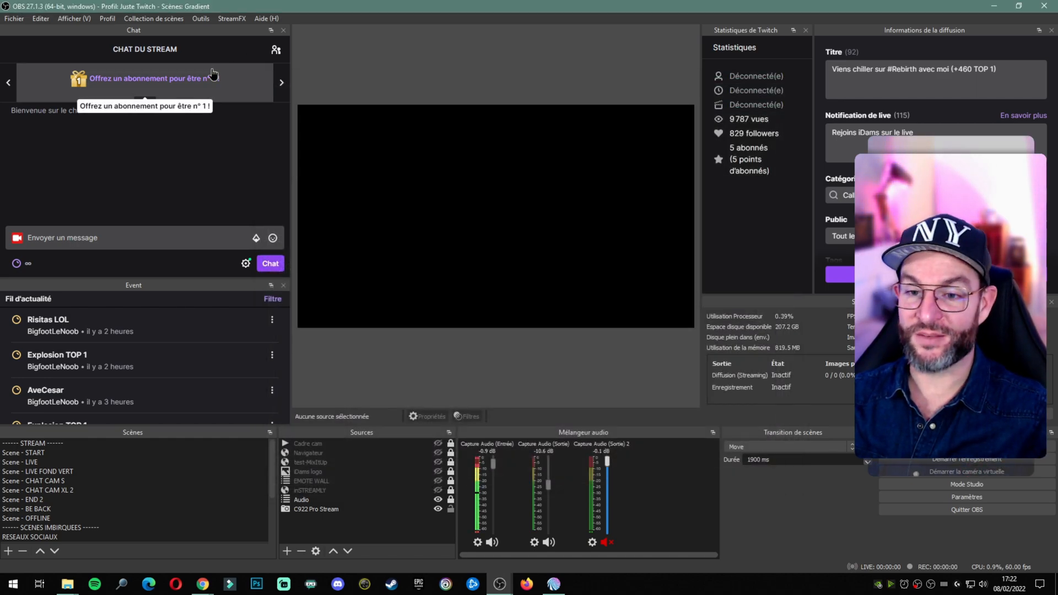
- Switch to the Enregistrement profile and review its streaming output settings, closing them without changes
click(107, 19)
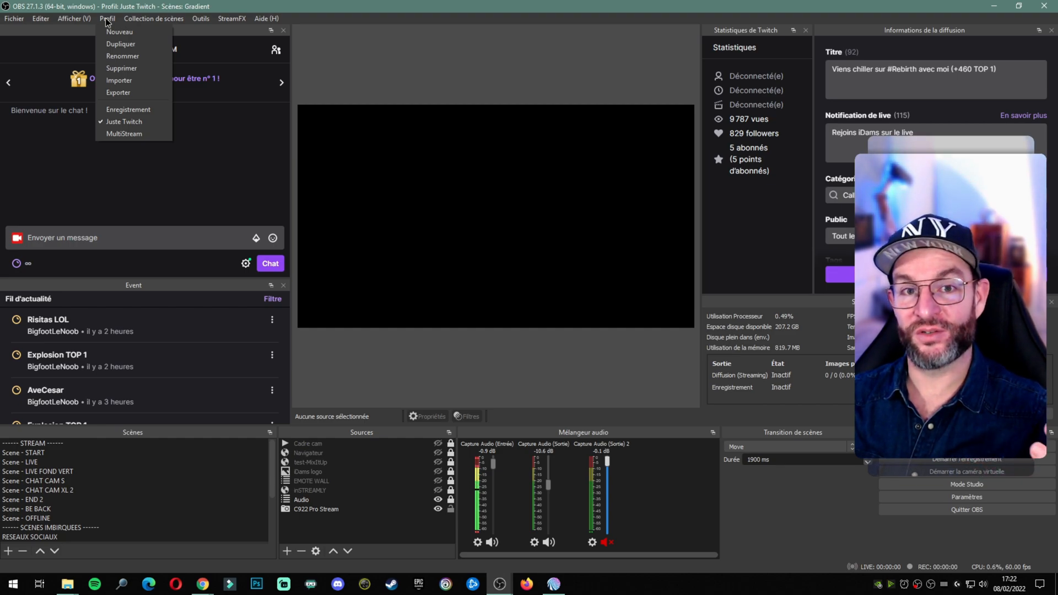
click(128, 109)
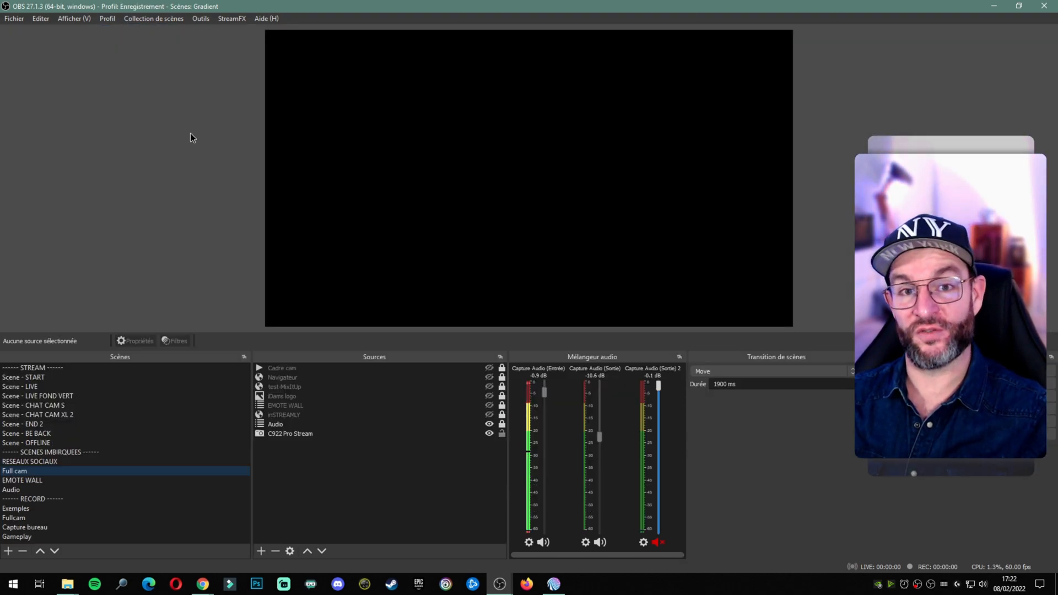
click(961, 422)
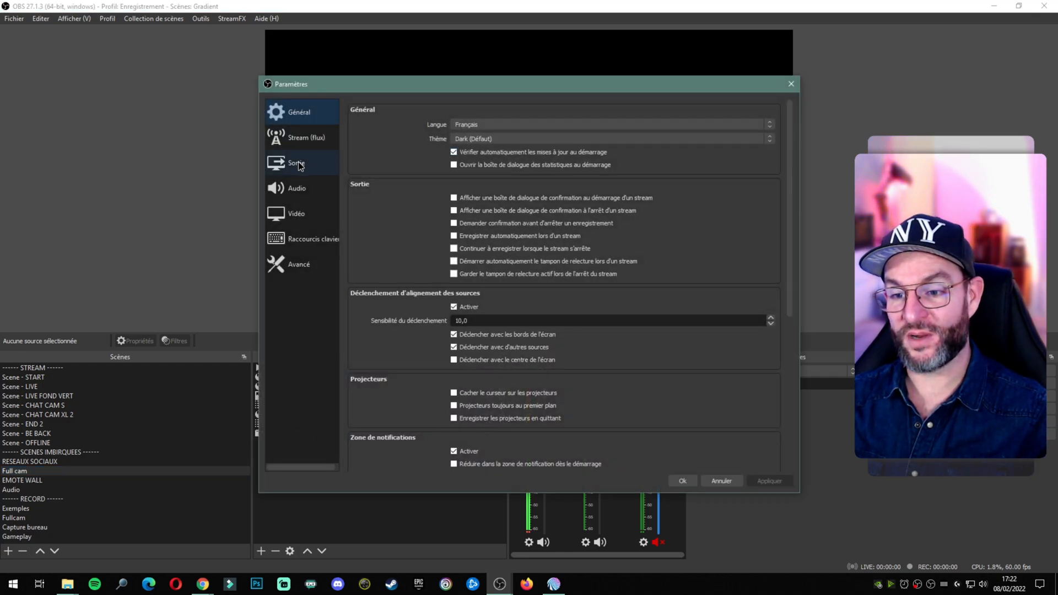
click(298, 164)
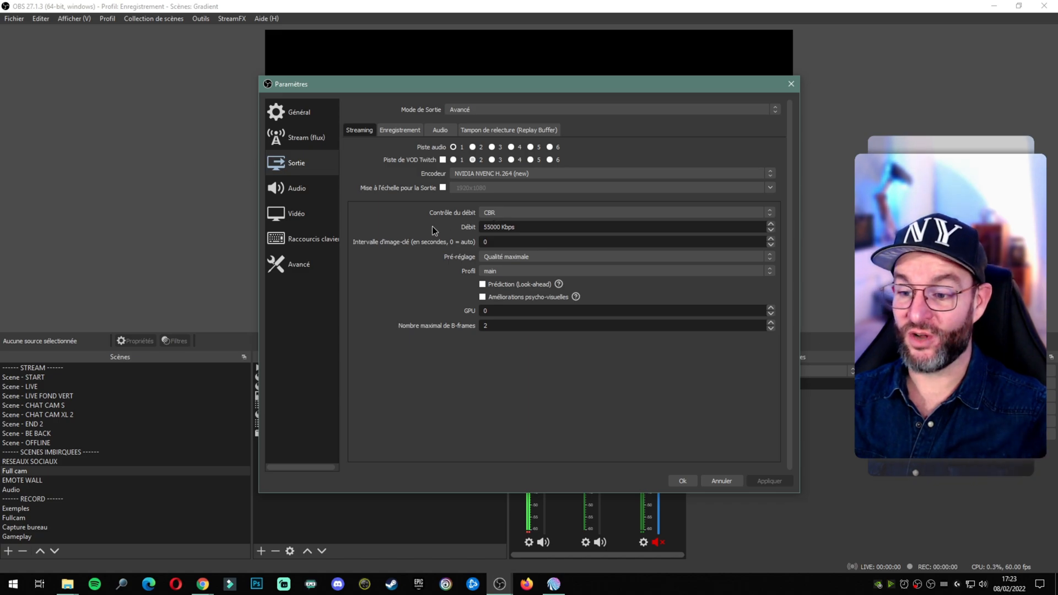
click(719, 481)
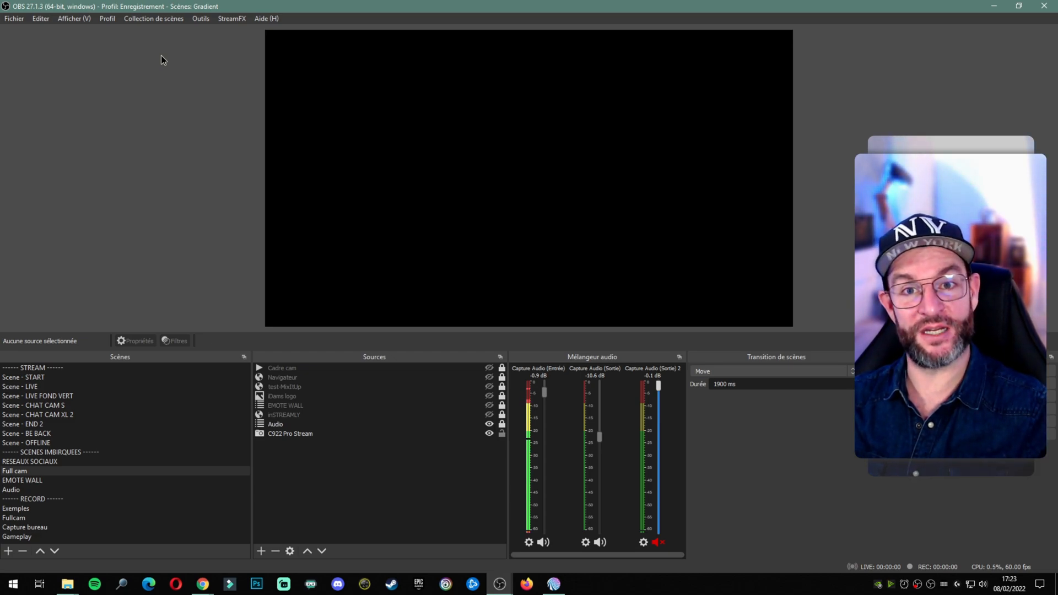
- Switch to the MultiStream profile and examine its stream service and output settings
click(108, 19)
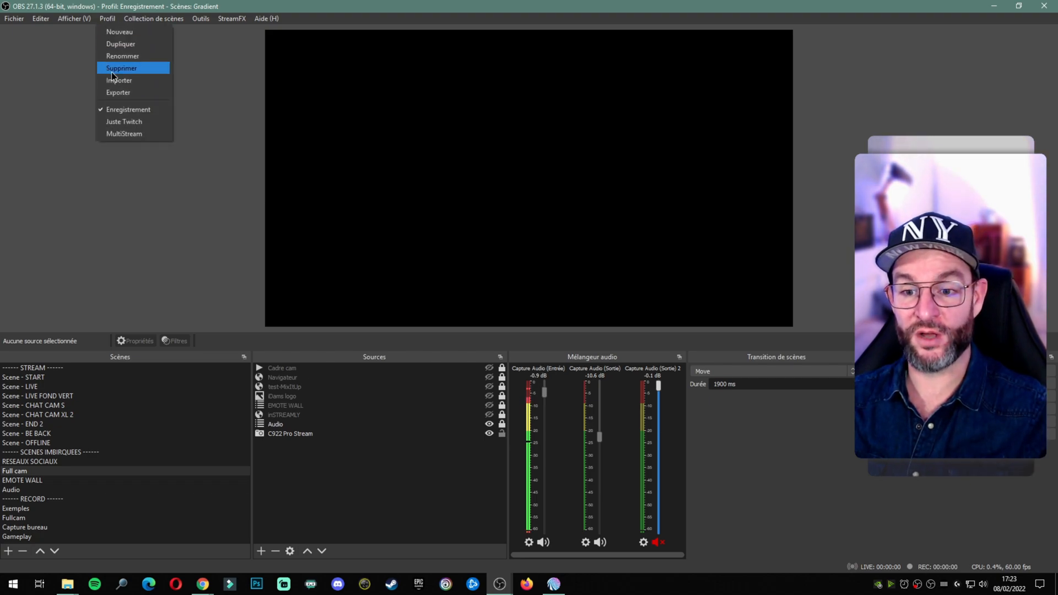
click(124, 133)
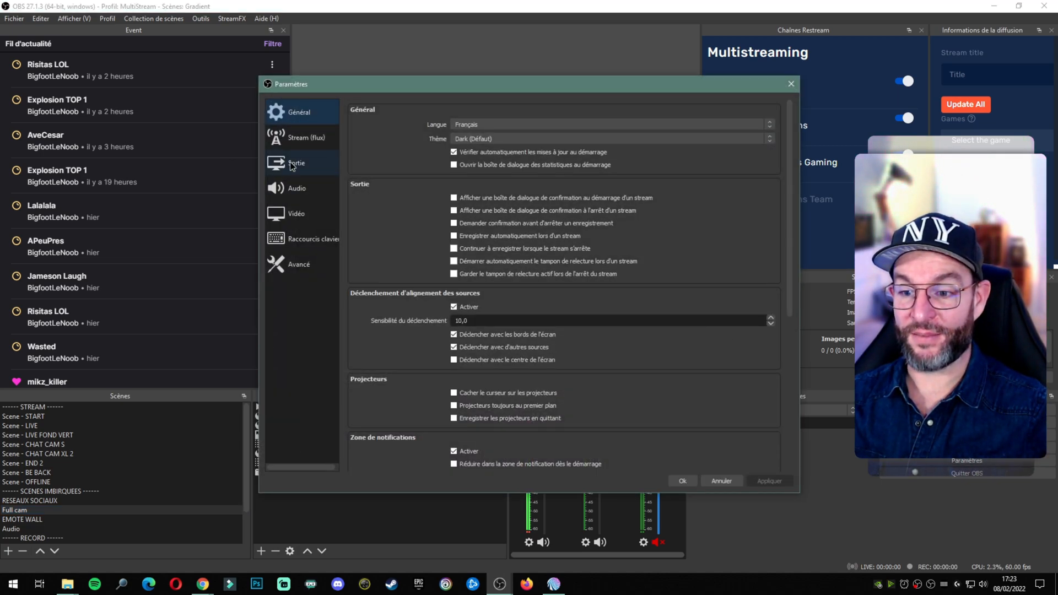
click(292, 165)
click(309, 141)
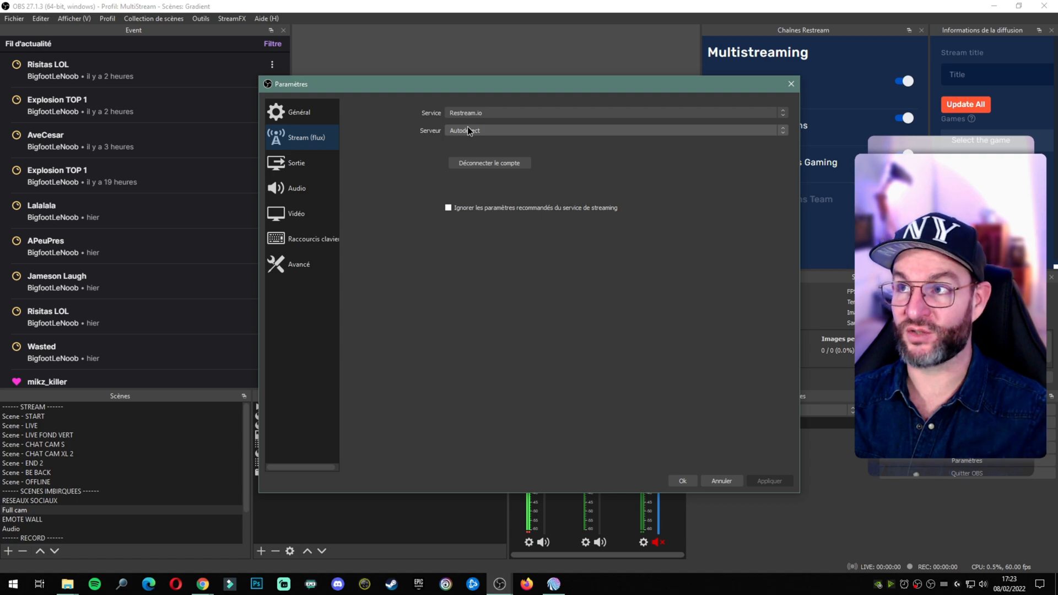
click(311, 170)
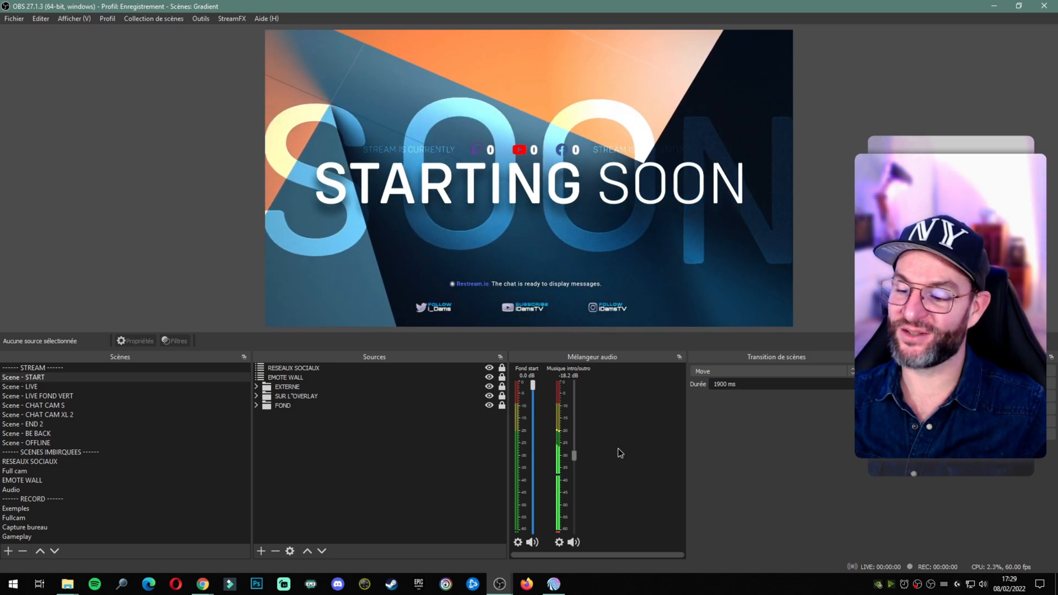
- Turn the audio mixer's vertical layout off and back on
right_click(603, 455)
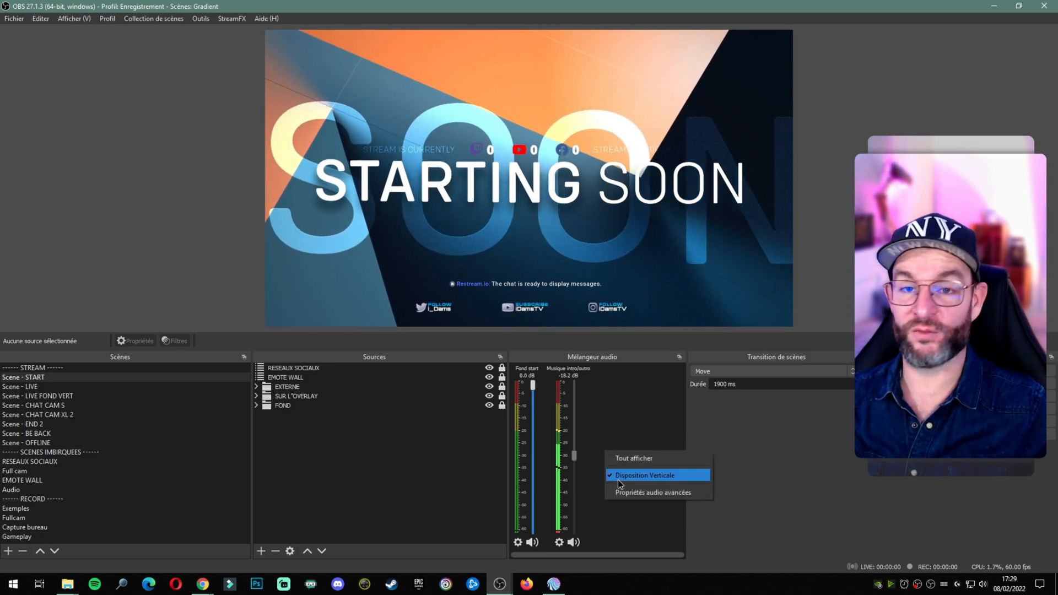
click(617, 475)
right_click(600, 514)
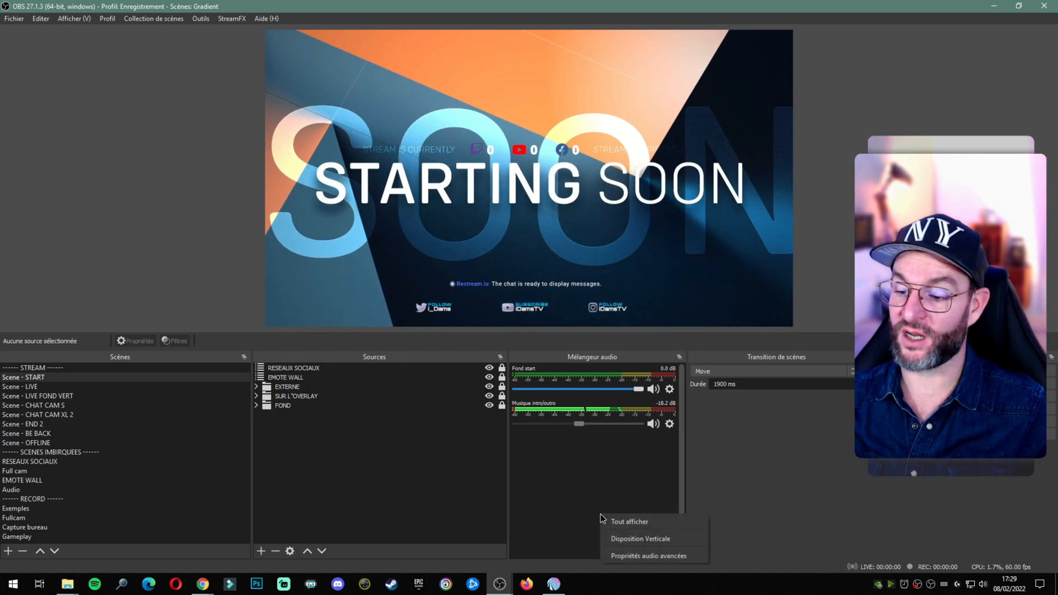
click(618, 538)
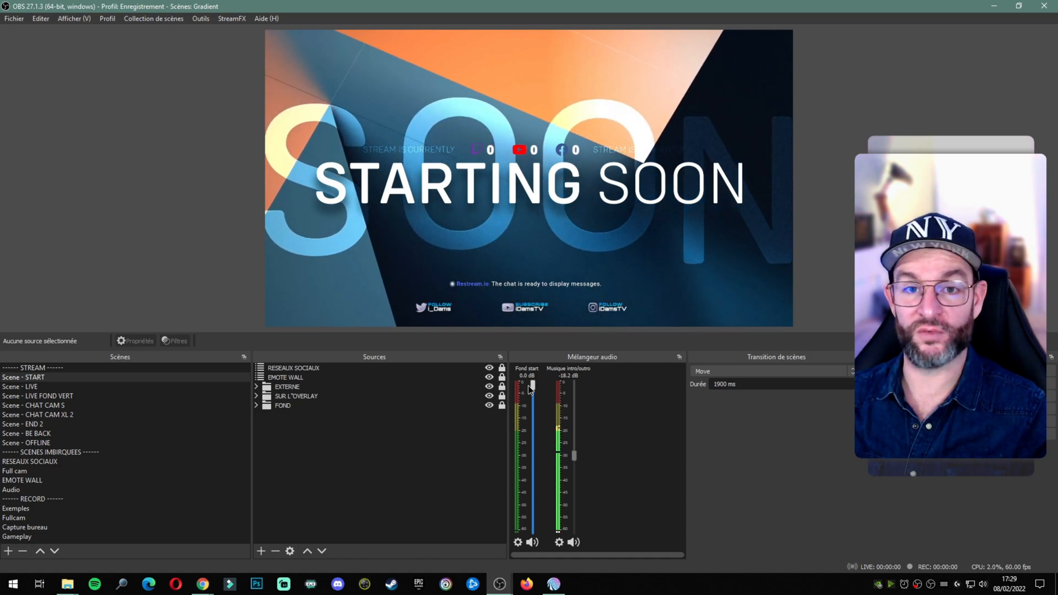
- Toggle the Fond start source's visibility off and on in the FOND group, and hide its channel from the audio mixer
click(256, 405)
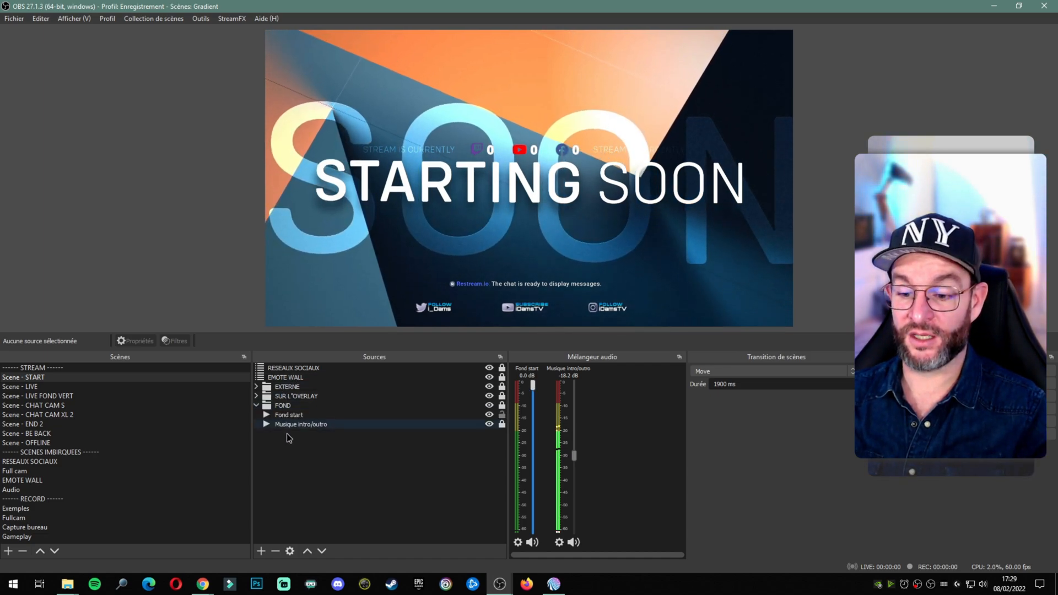
click(290, 416)
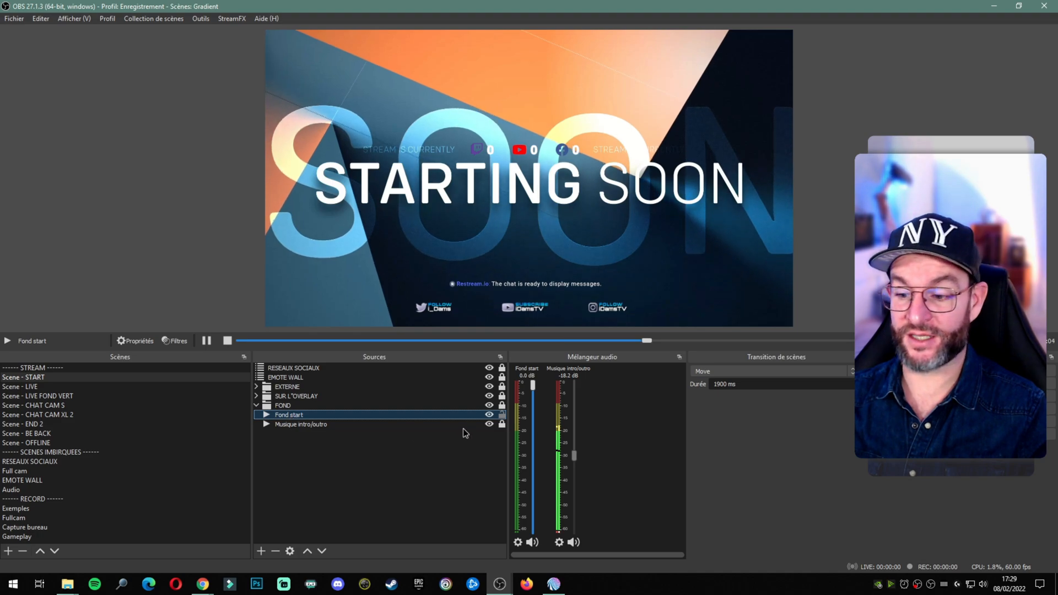
click(489, 415)
click(490, 415)
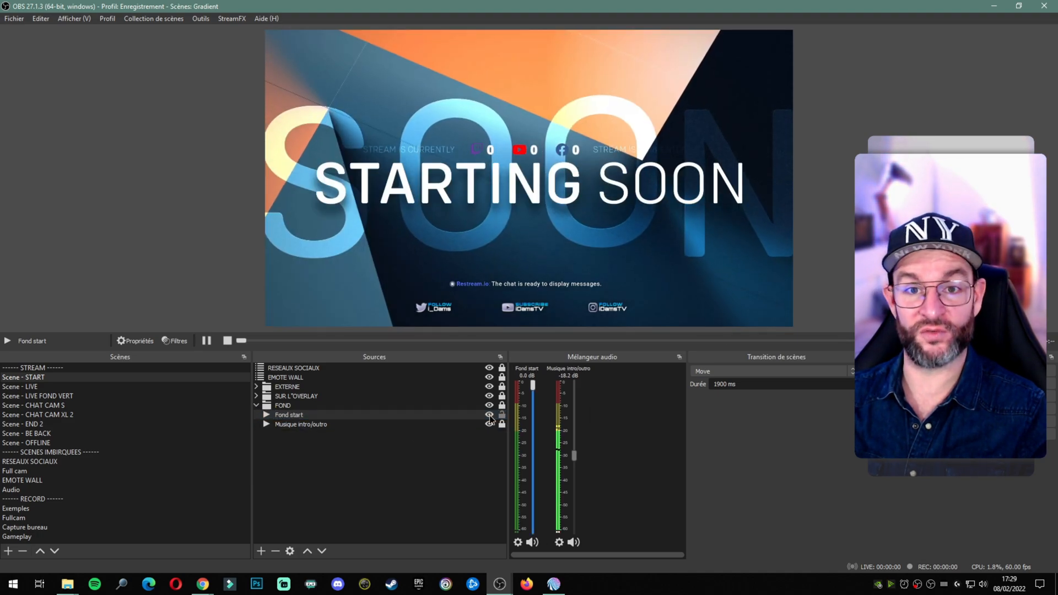
click(257, 403)
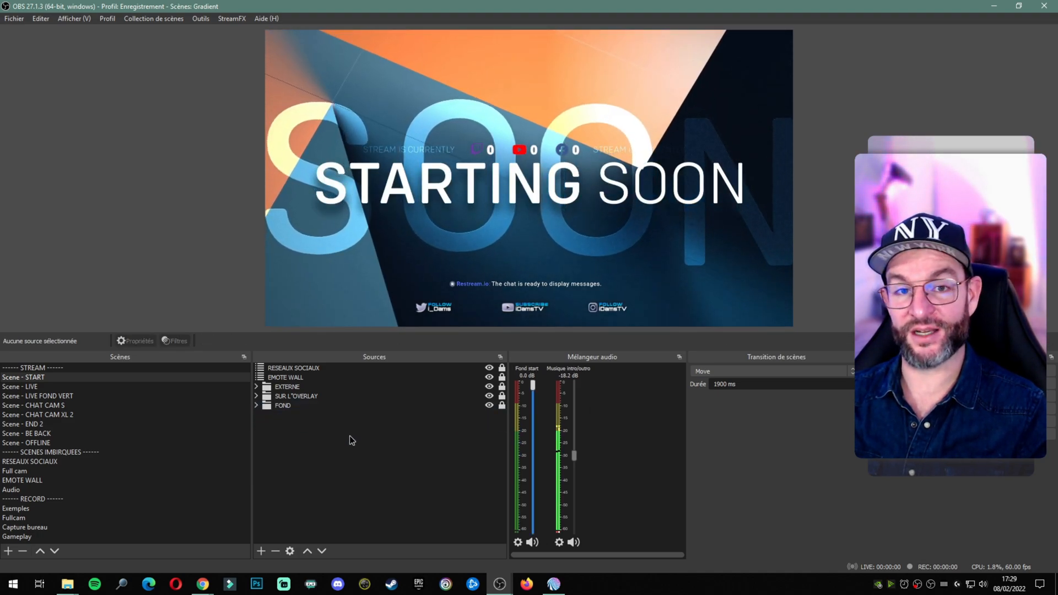
right_click(533, 444)
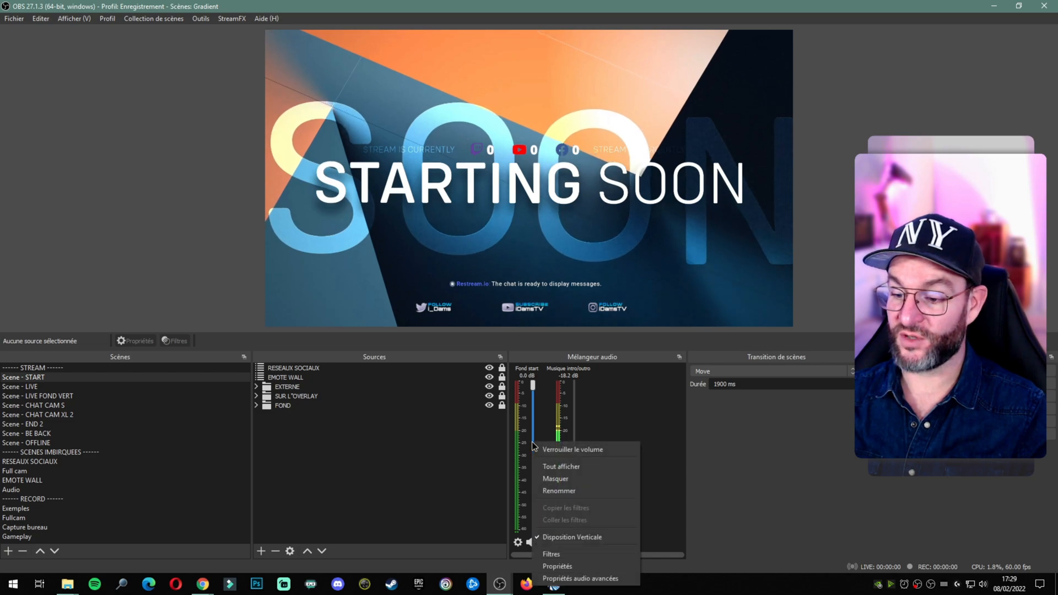
click(553, 479)
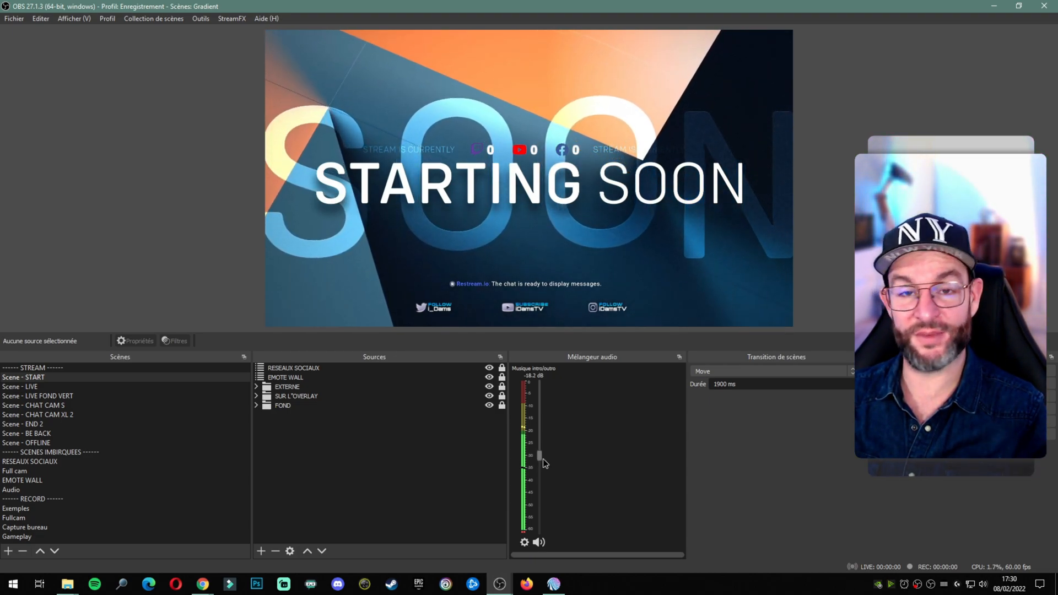
- Unlock the Musique intro/outro volume, set it to -16.6 dB, and lock it again
click(524, 542)
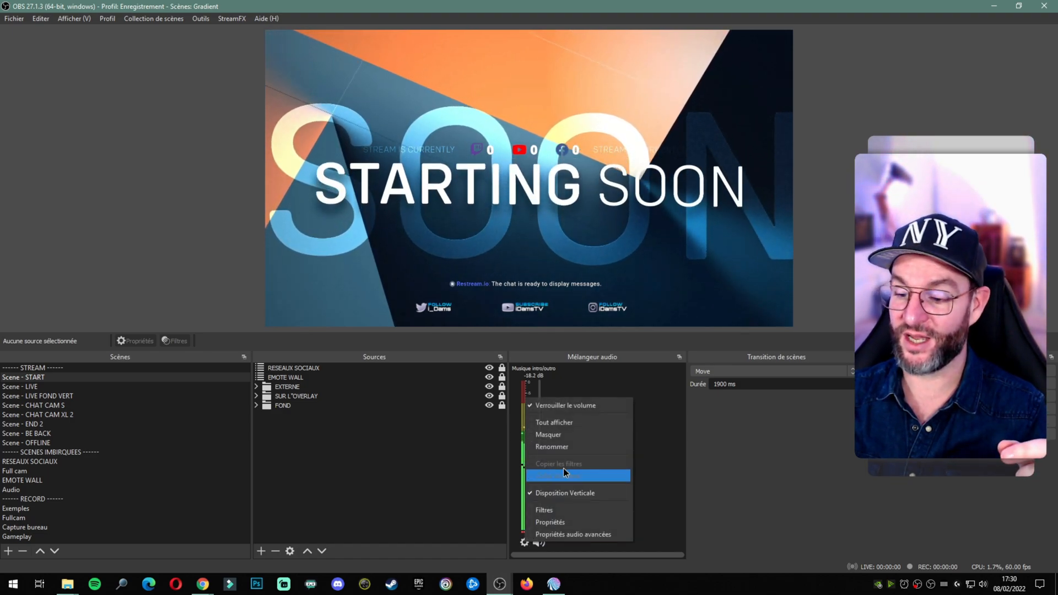
click(562, 405)
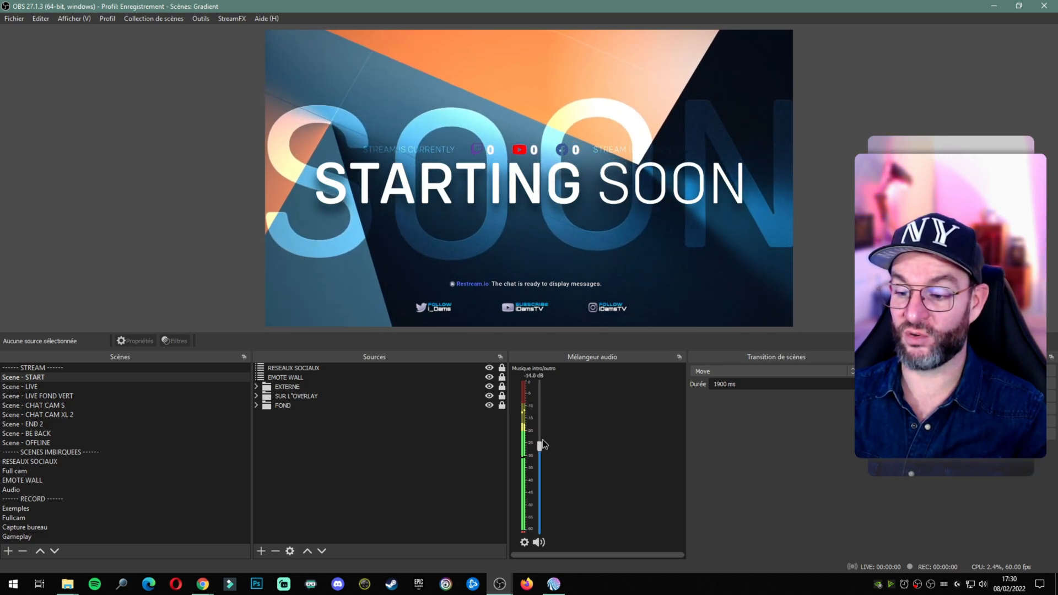
drag(542, 441, 546, 452)
click(524, 542)
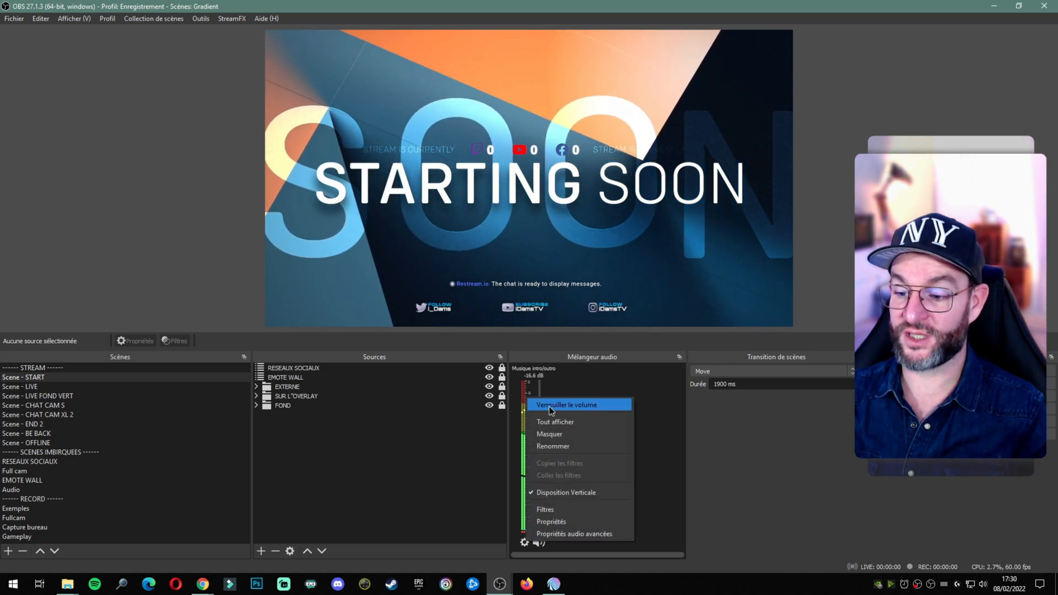
click(548, 409)
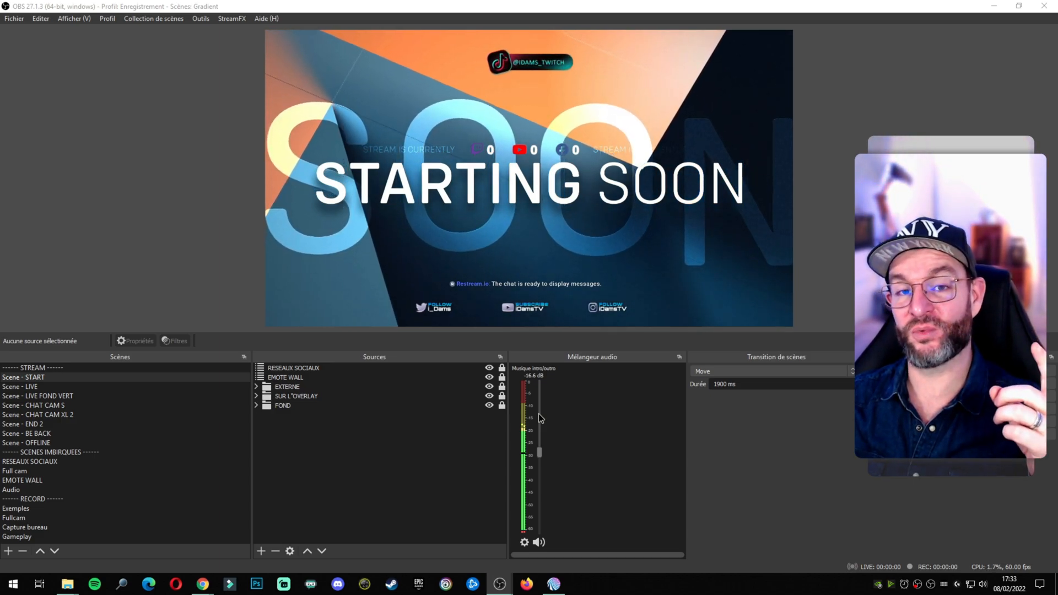
- In the advanced audio properties, set Musique intro/outro monitoring to Monitoring et Sortie and return it to Monitoring Désactivé
click(525, 541)
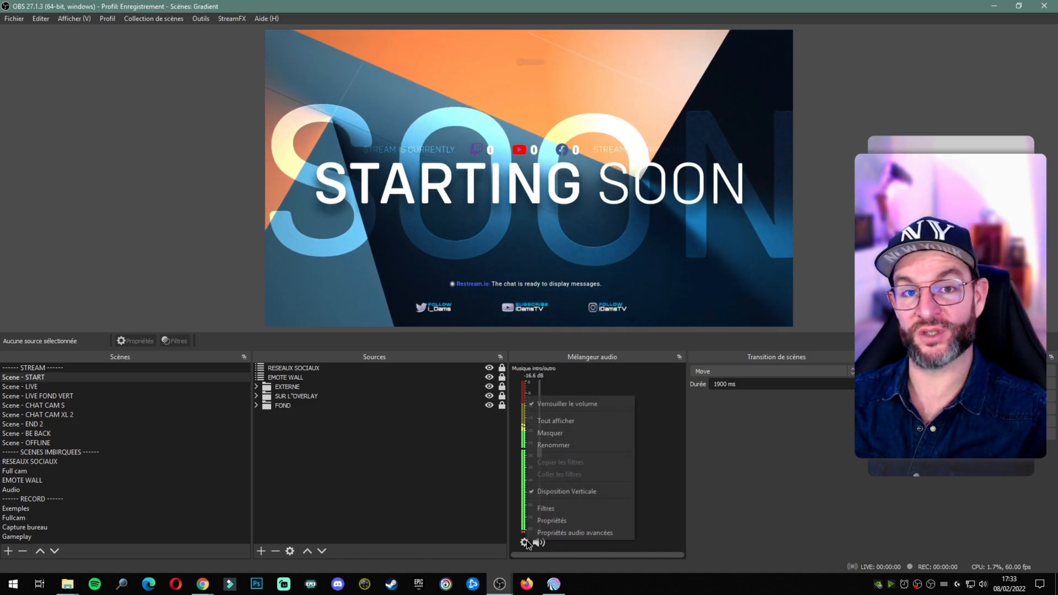
click(553, 533)
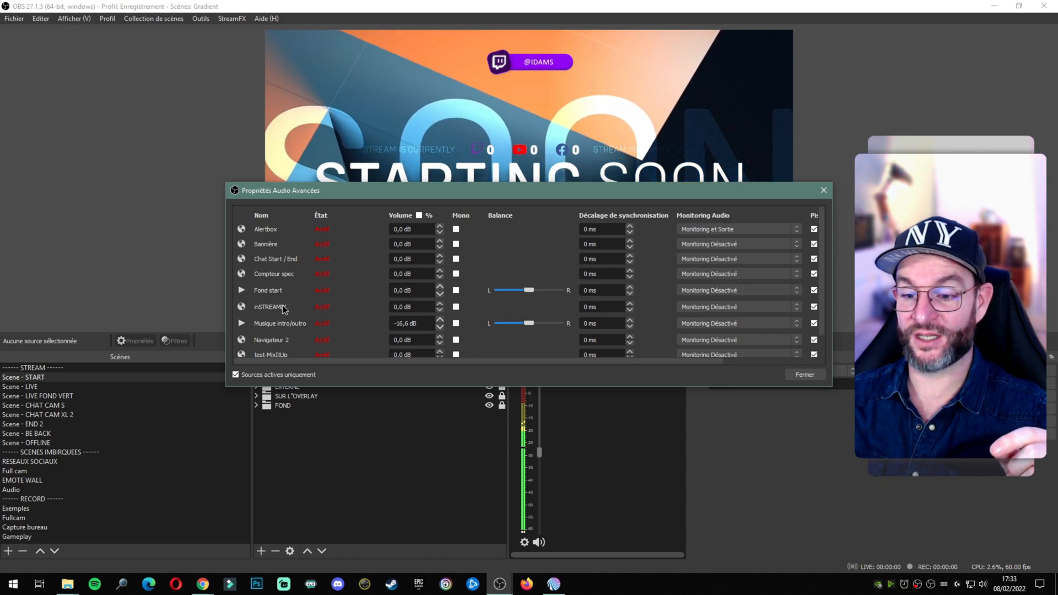
click(716, 324)
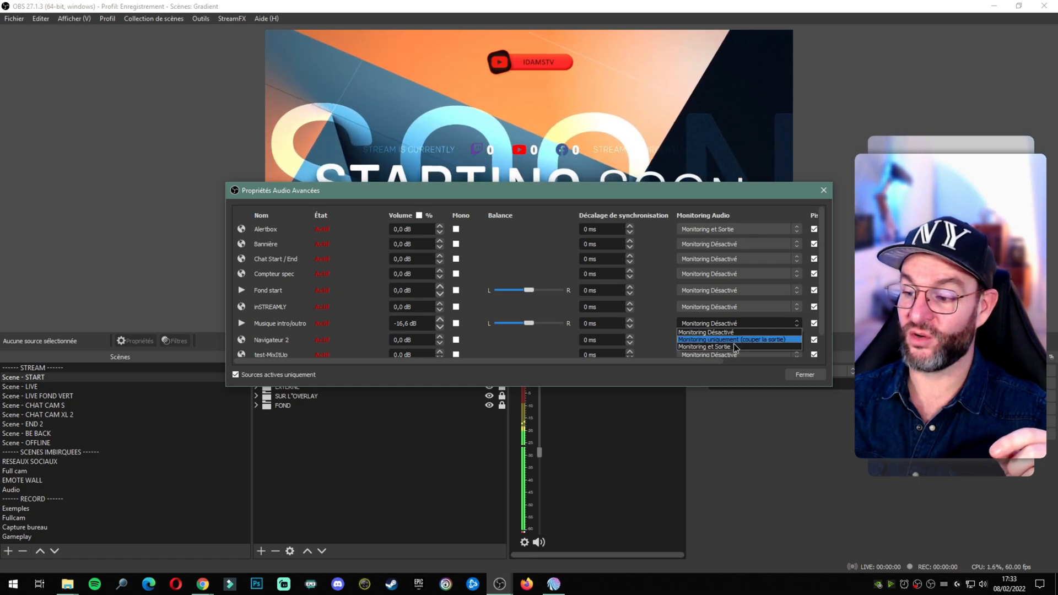
click(731, 347)
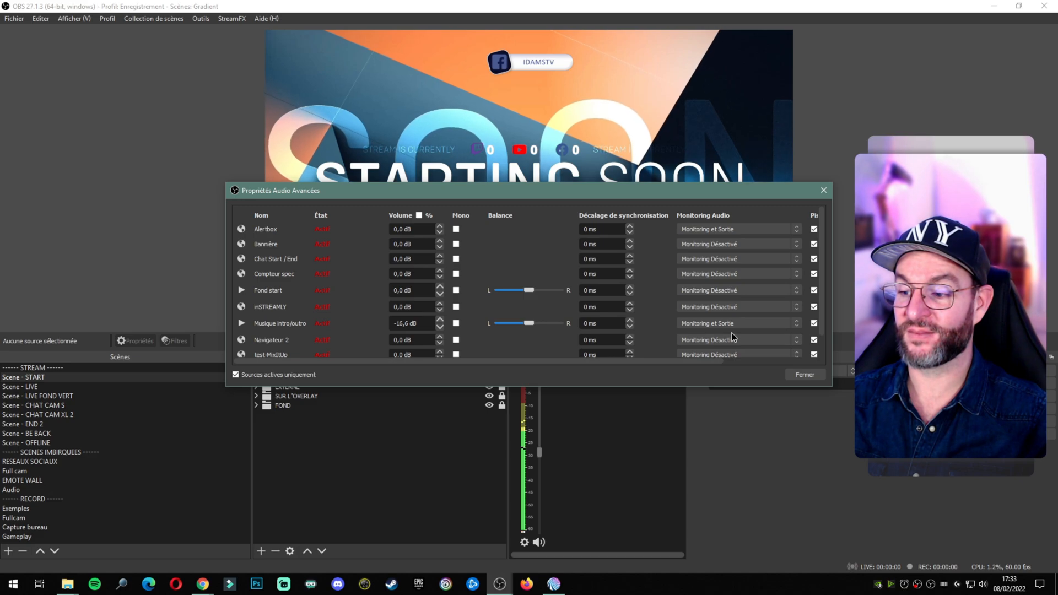
click(733, 324)
click(733, 335)
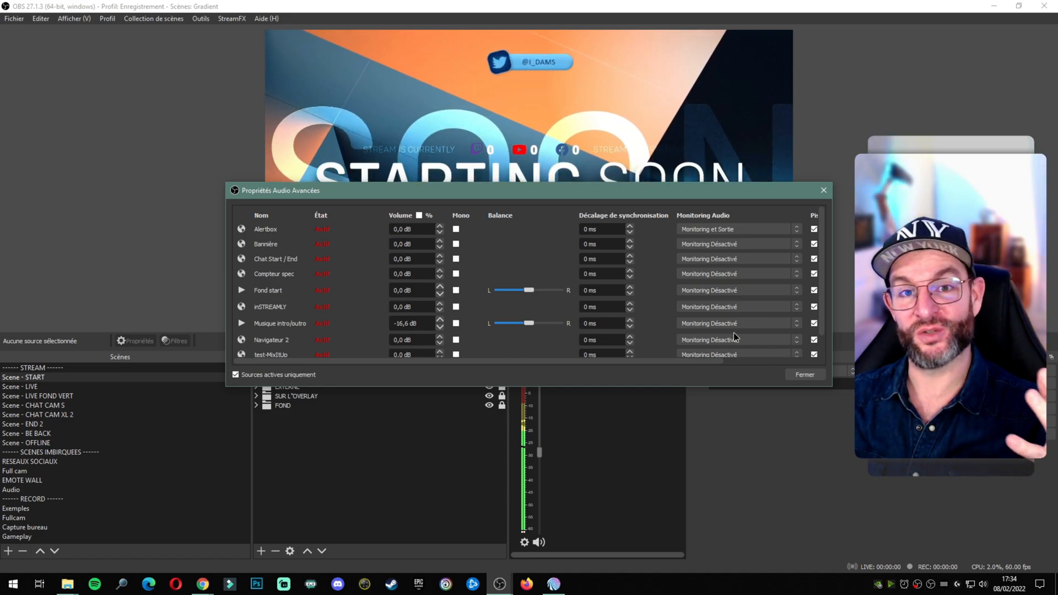
scroll(340, 247, down, 2)
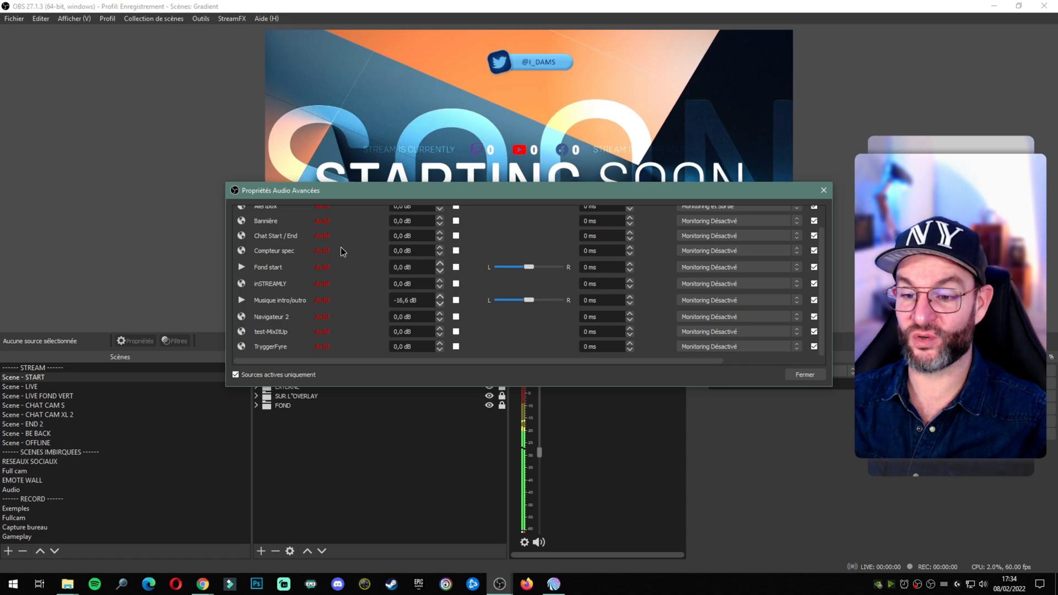
scroll(341, 249, up, 2)
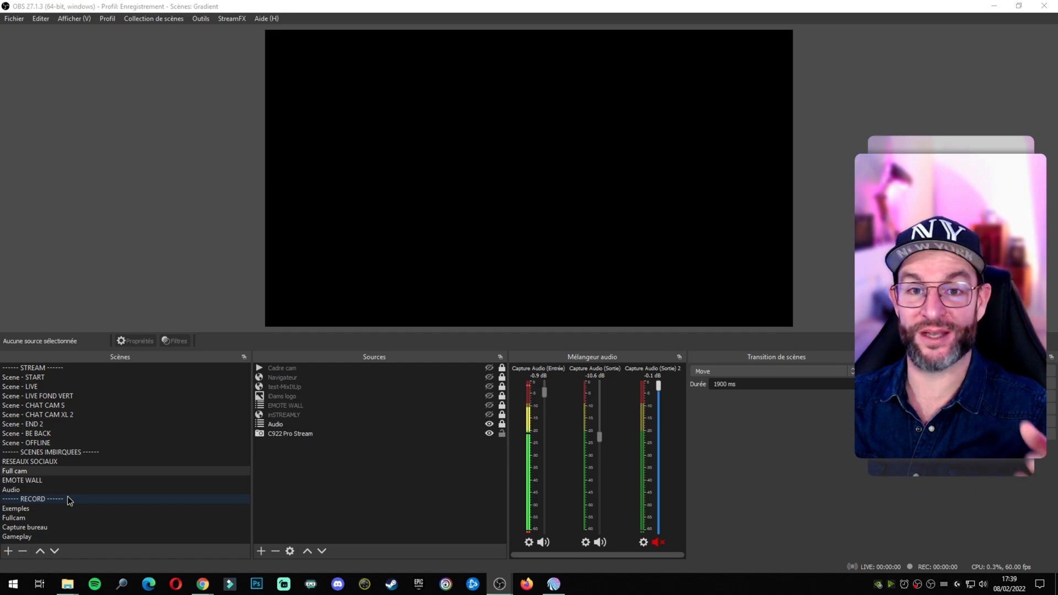
- Open the Audio scene and check the devices assigned to Capture Audio (Entrée) and Capture Audio (Sortie)
click(21, 490)
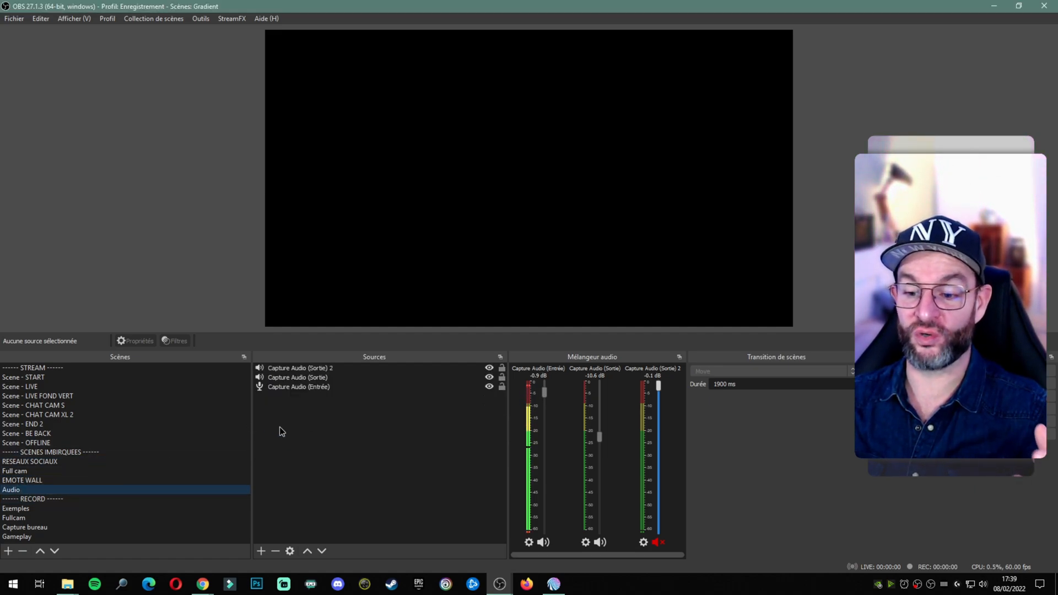
click(292, 386)
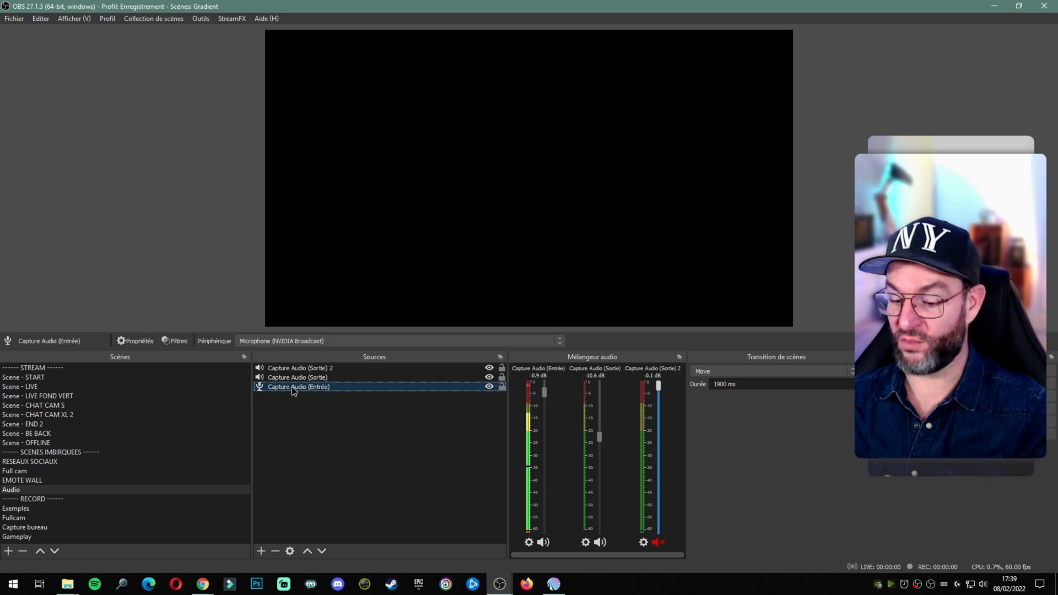
click(292, 378)
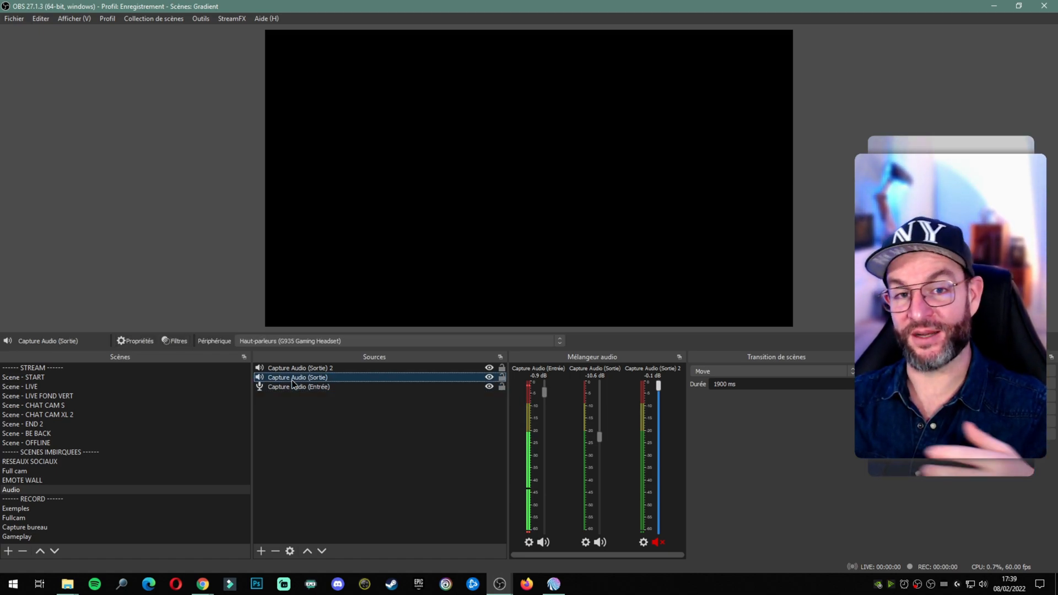
click(302, 422)
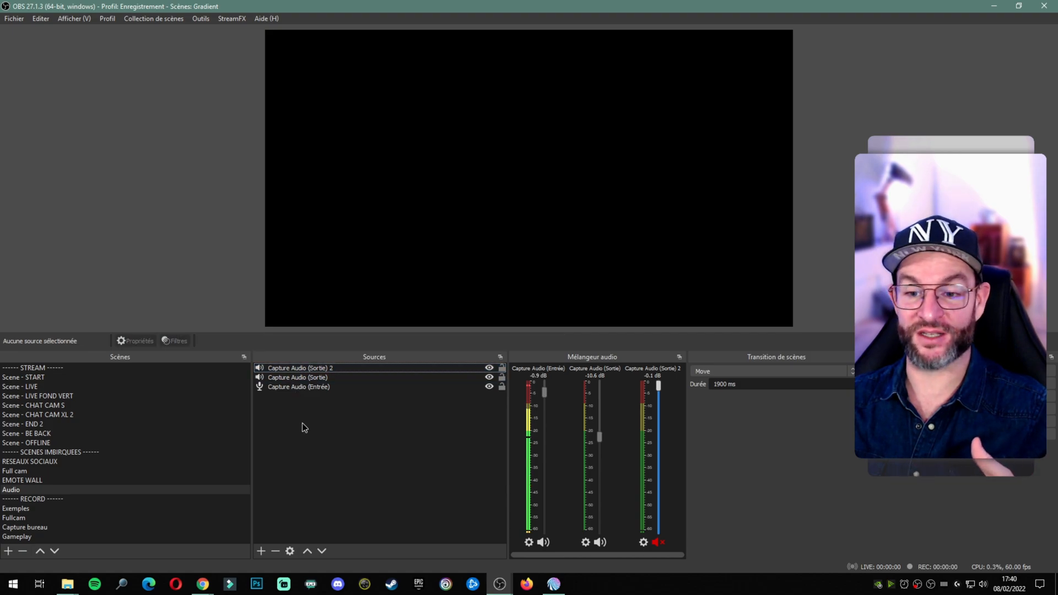
- In Scene - LIVE, start adding the existing Audio scene as a Scène source and cancel the addition
click(57, 388)
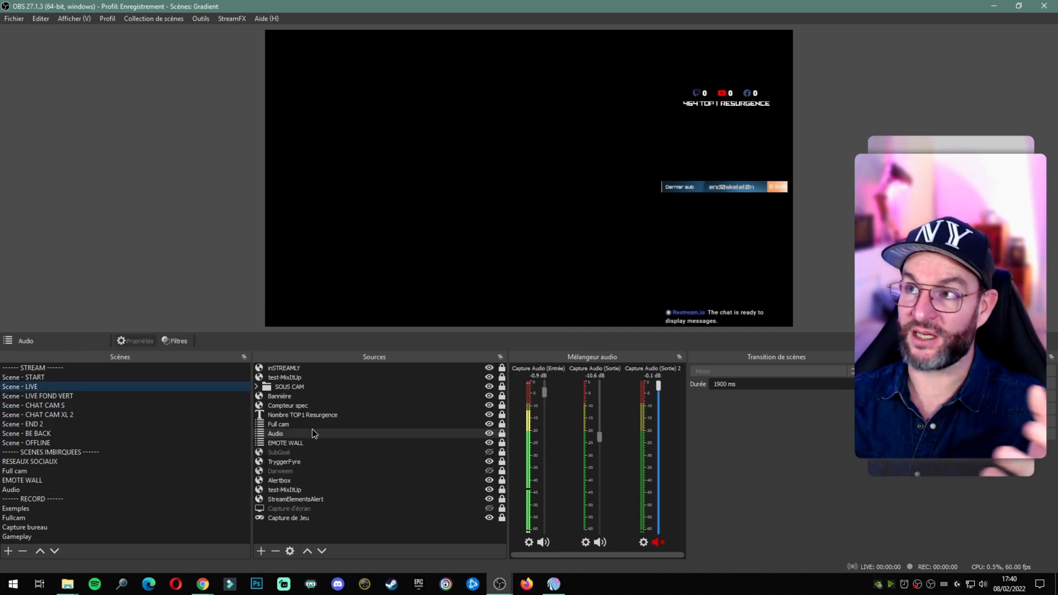
click(275, 435)
click(267, 550)
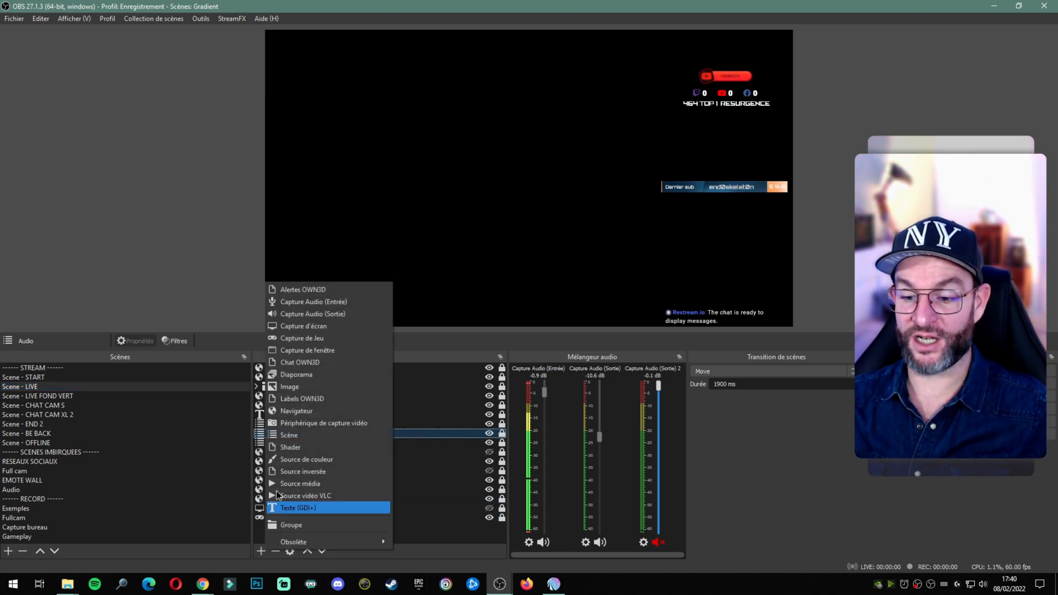
click(303, 433)
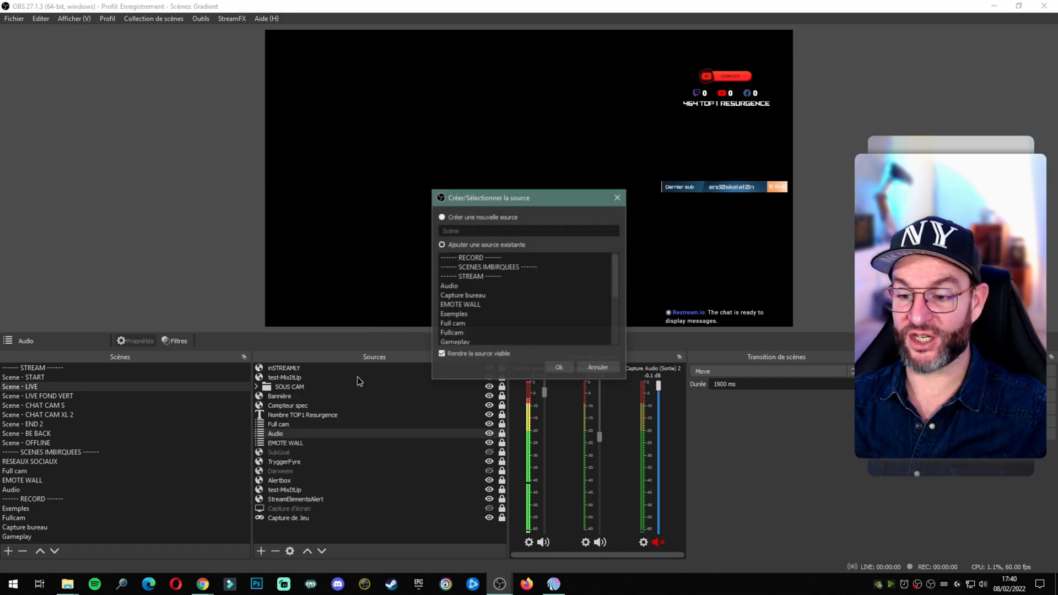
click(460, 286)
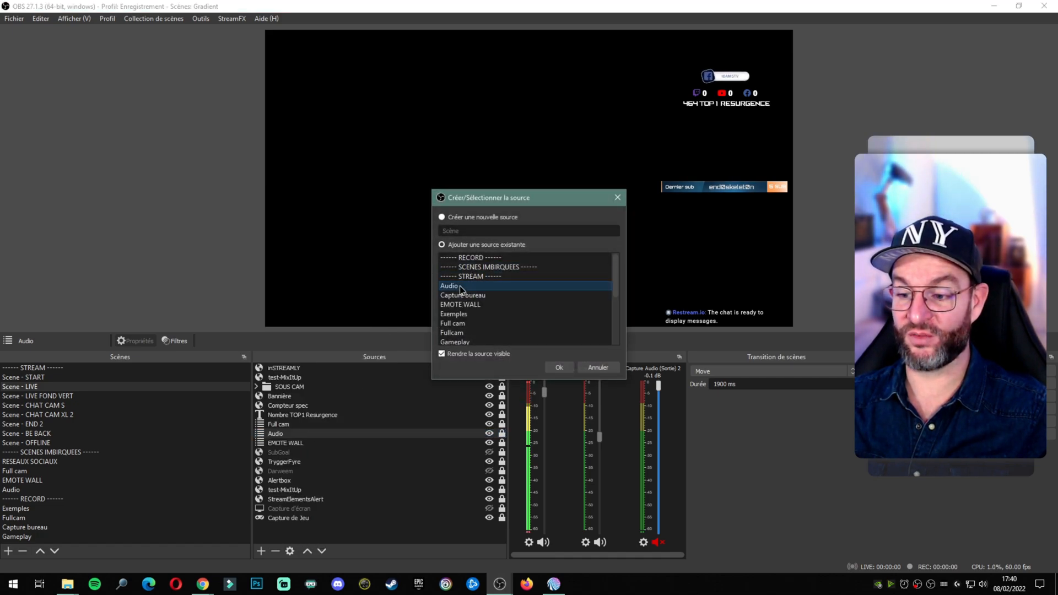
click(600, 367)
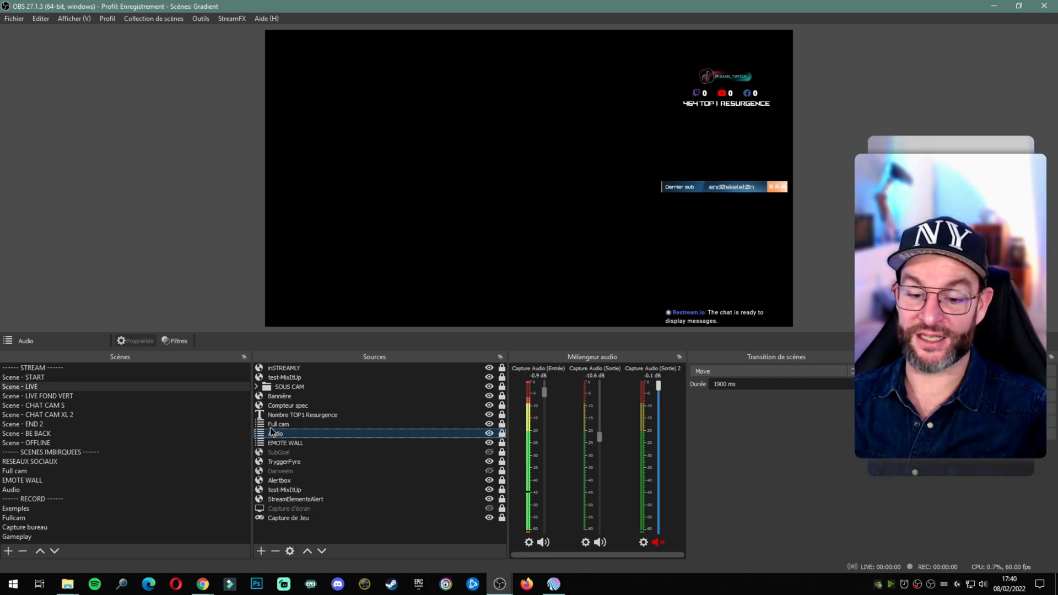
- View the RESEAUX SOCIAUX scene, and unlock its nested source in Scene - START to select it in the preview
click(46, 462)
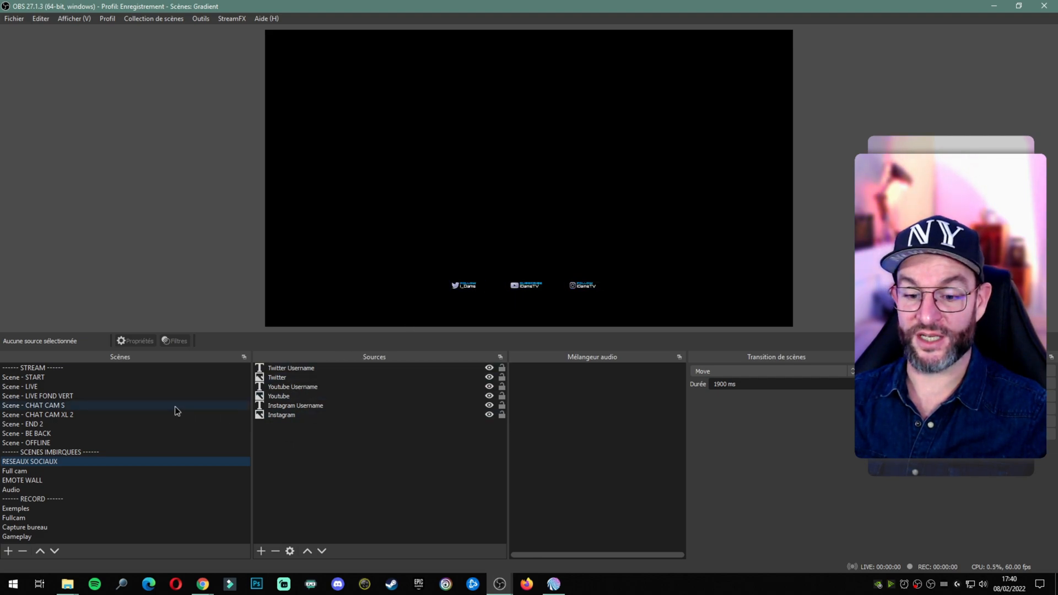
click(38, 377)
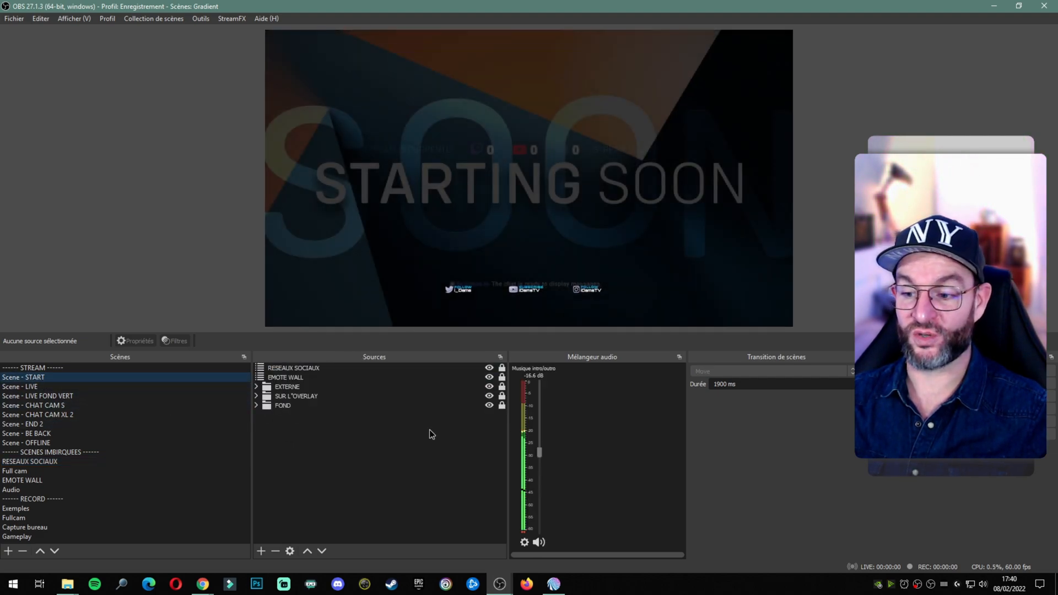
click(288, 368)
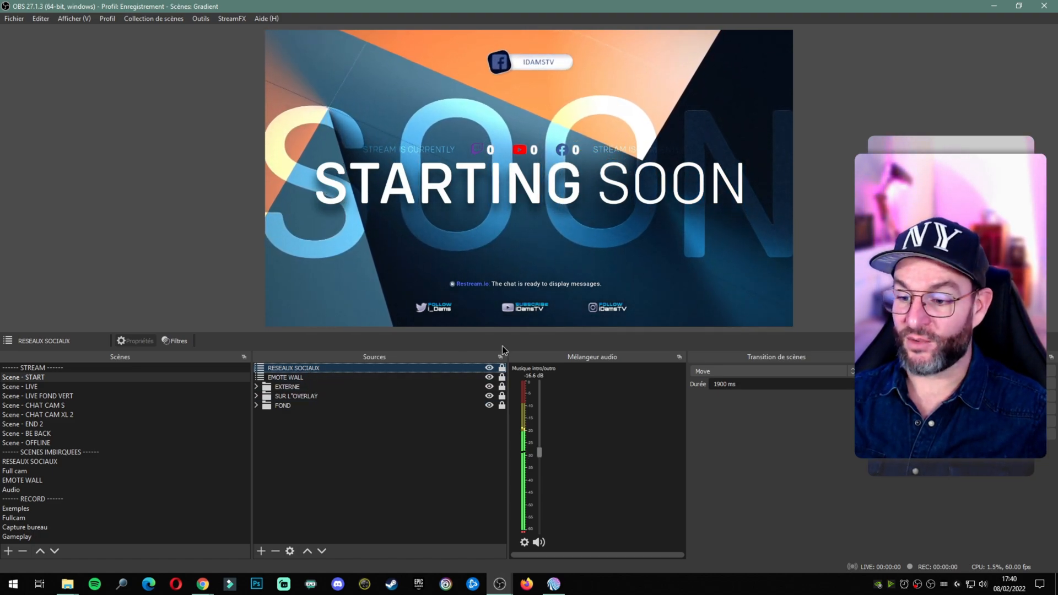
click(517, 305)
click(502, 368)
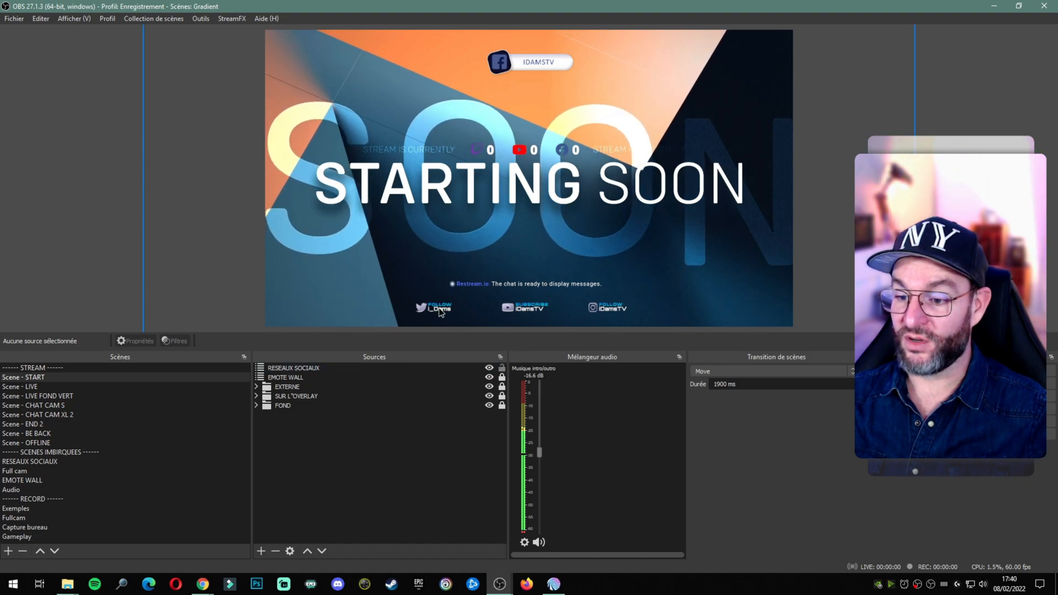
click(434, 310)
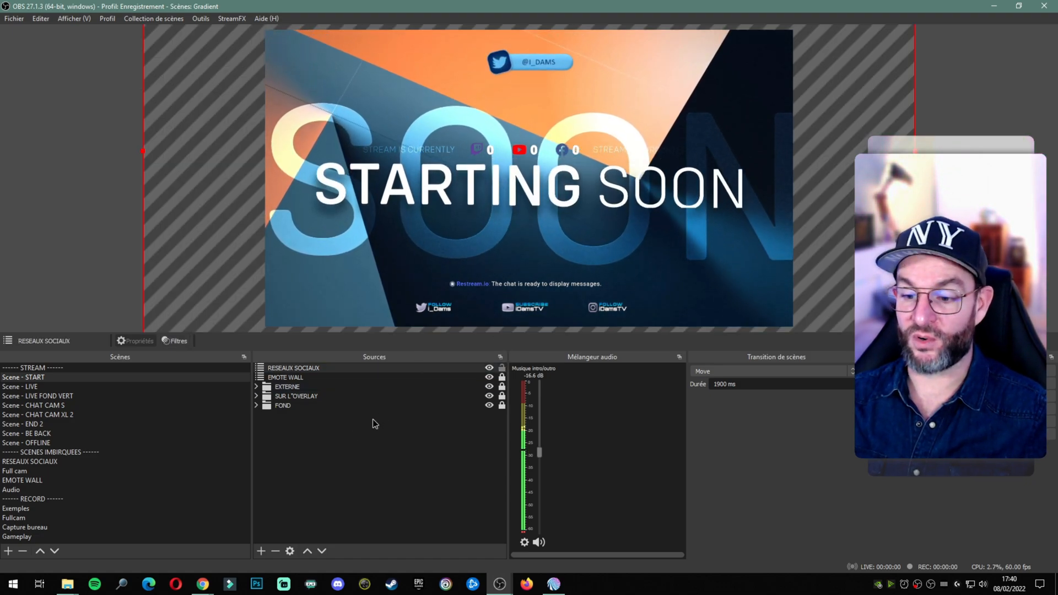
click(348, 445)
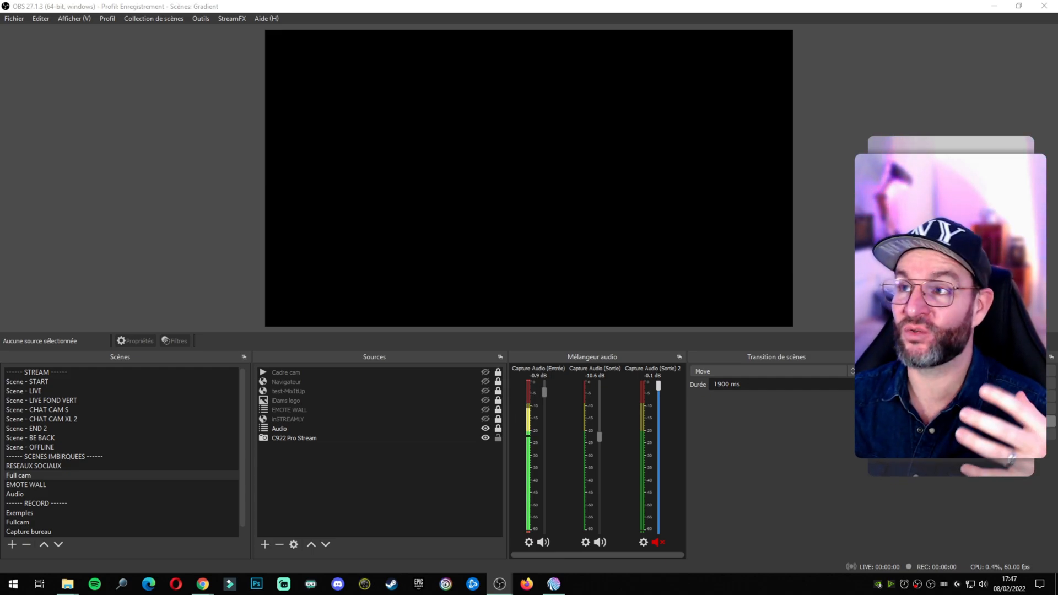
- Try the System theme in the general settings and return to Dark (Défaut)
key(alt+Tab)
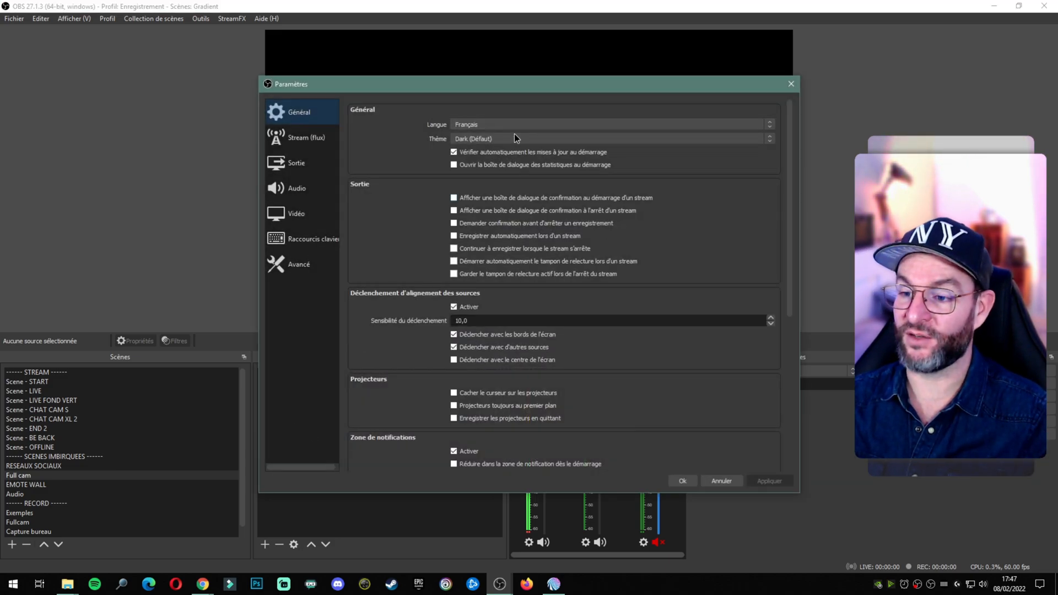
click(512, 138)
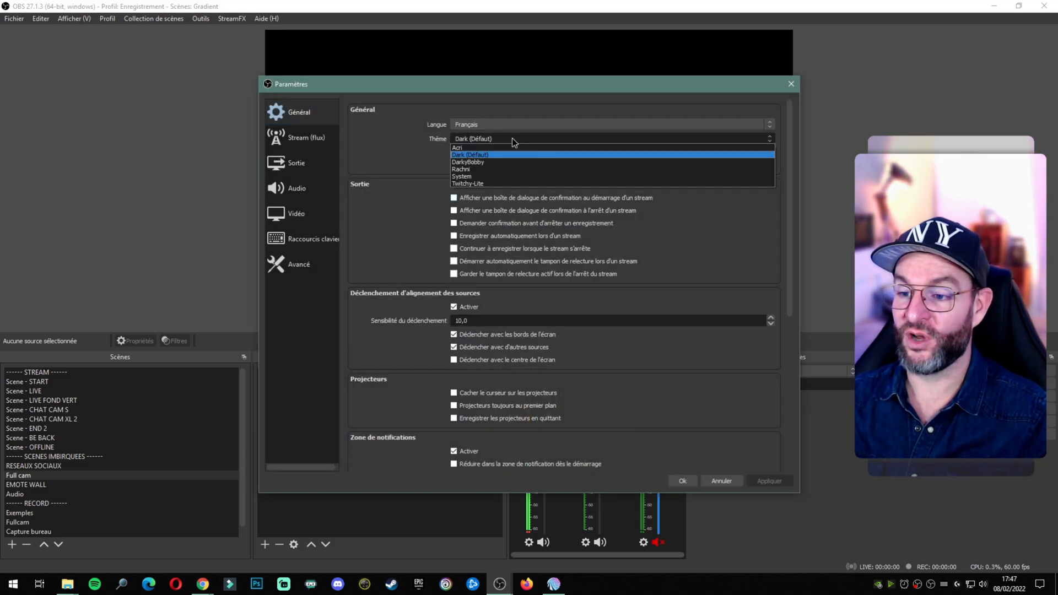
click(502, 176)
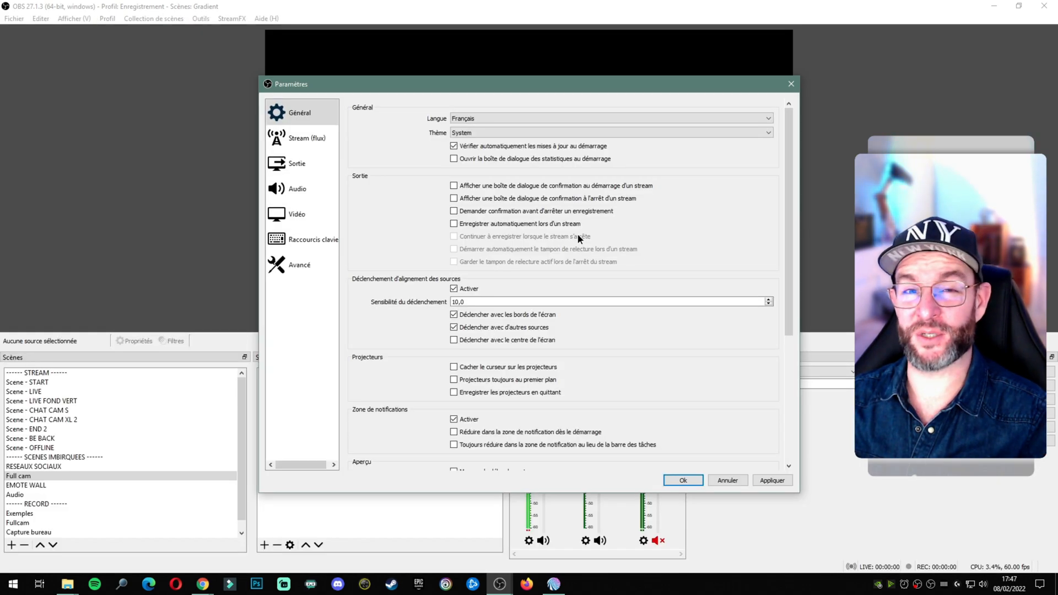
click(484, 132)
click(487, 148)
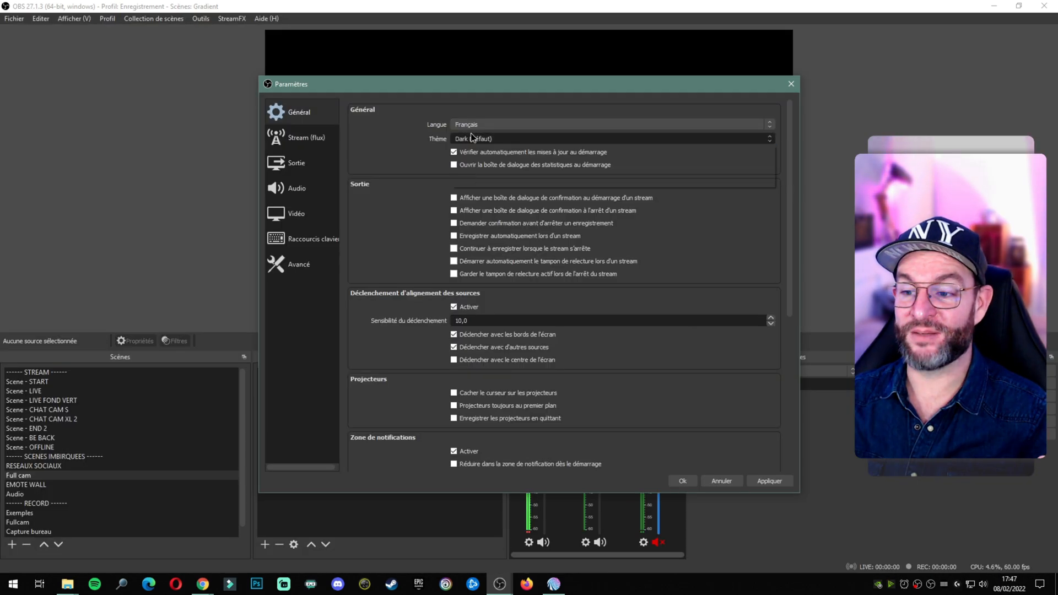
- Apply the Twitchy-Lite theme and view the available profiles with it
click(471, 134)
click(408, 145)
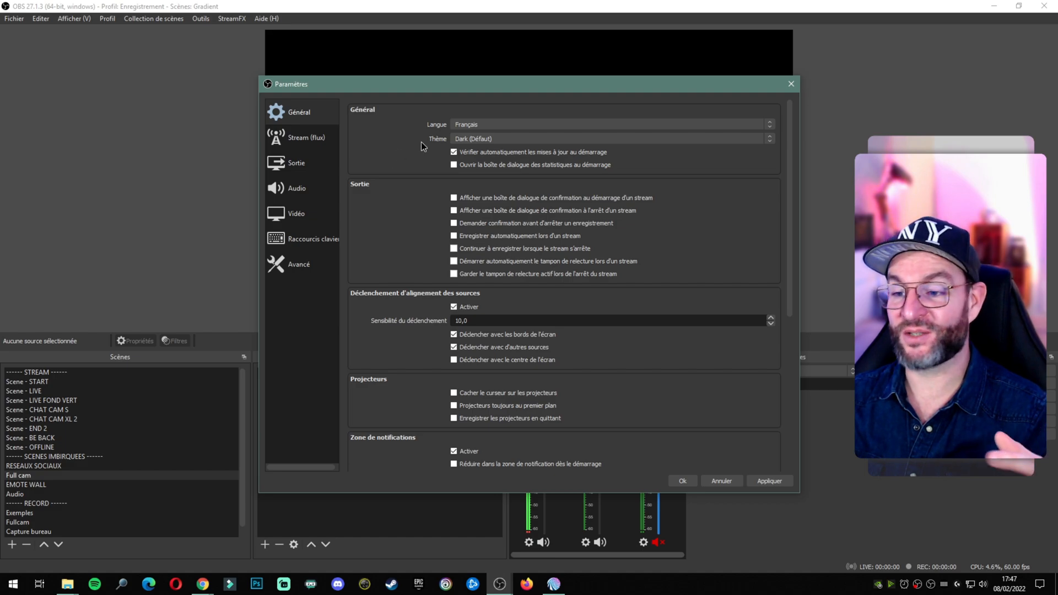
click(479, 138)
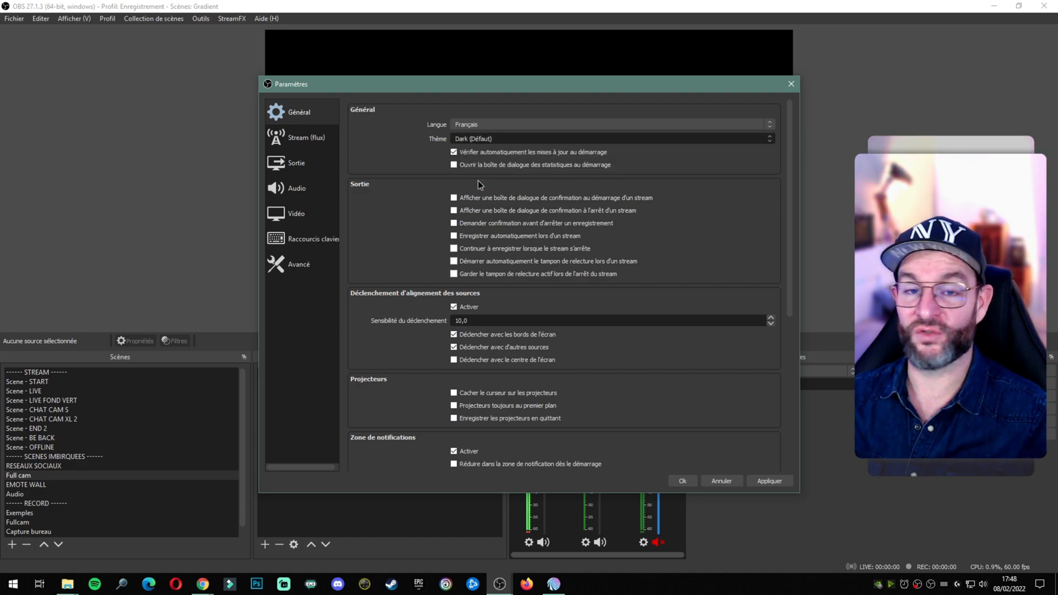
click(478, 184)
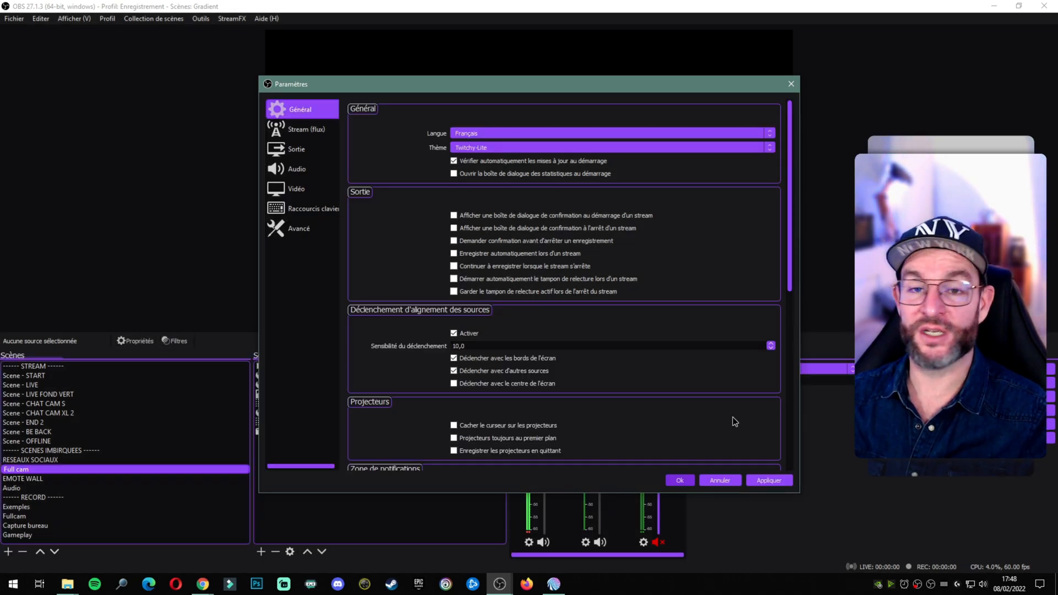
key(Return)
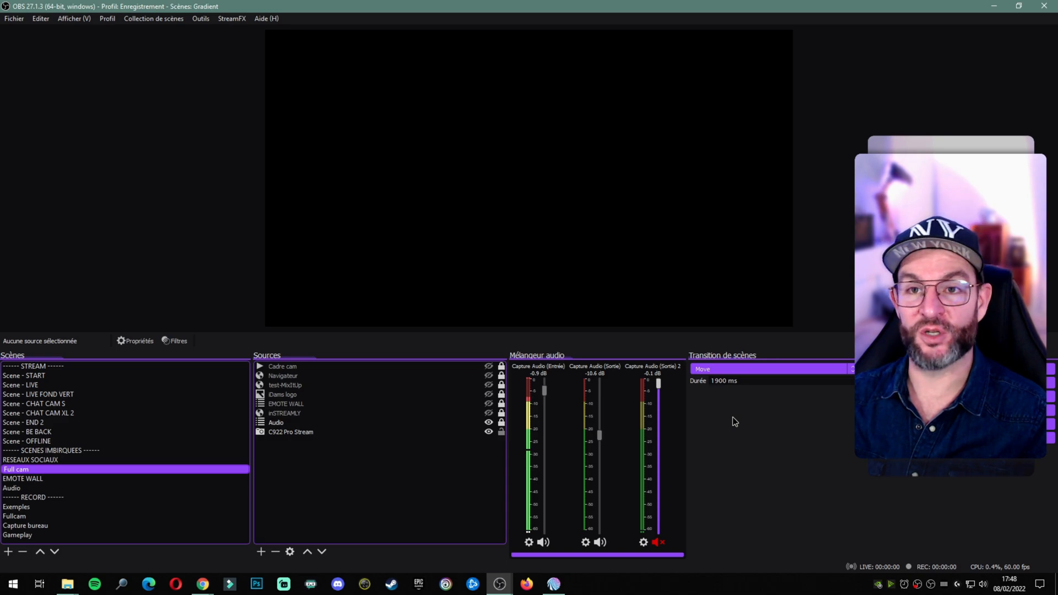
click(108, 20)
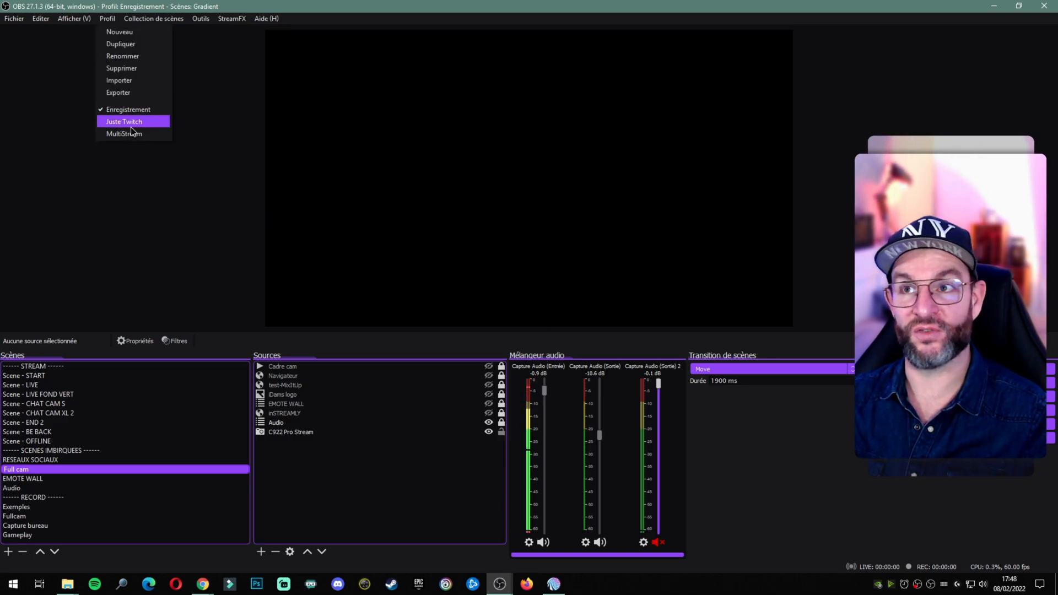
click(103, 19)
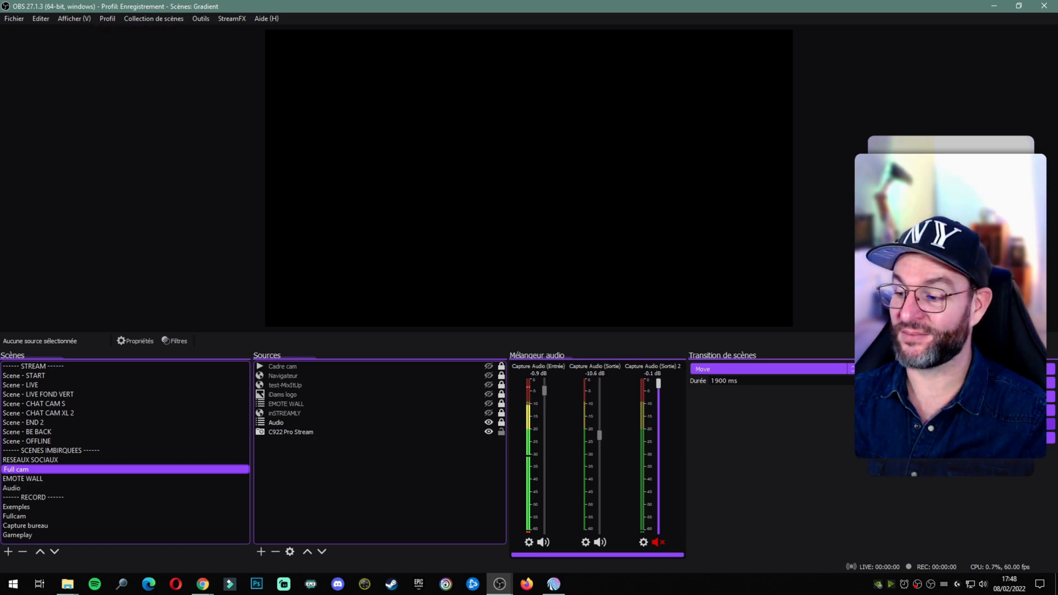
- Change the interface theme to DarkyBobby, close the settings, and look through the scene list
click(950, 424)
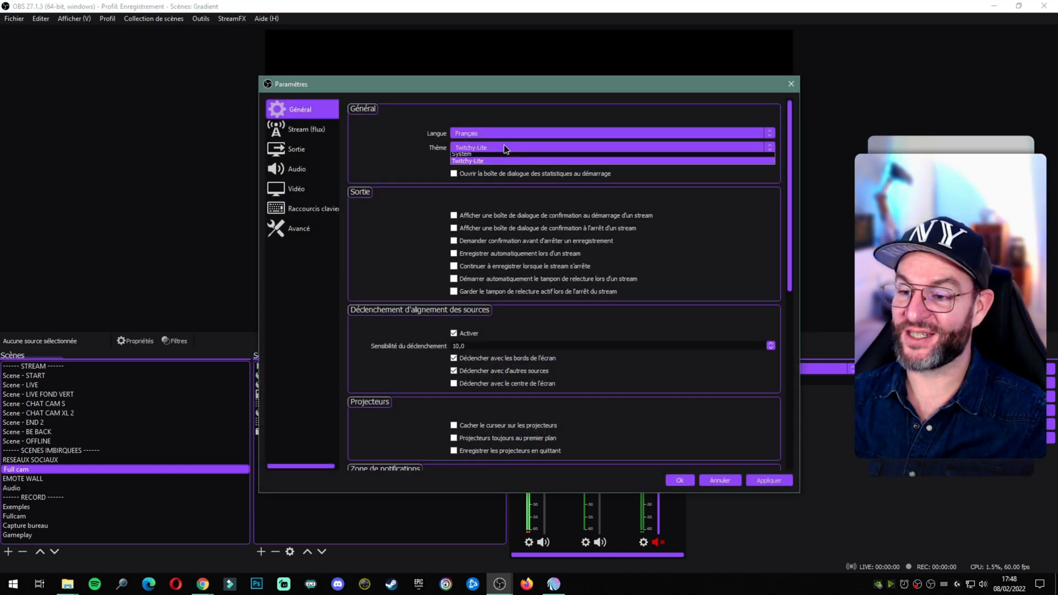
click(502, 147)
click(561, 211)
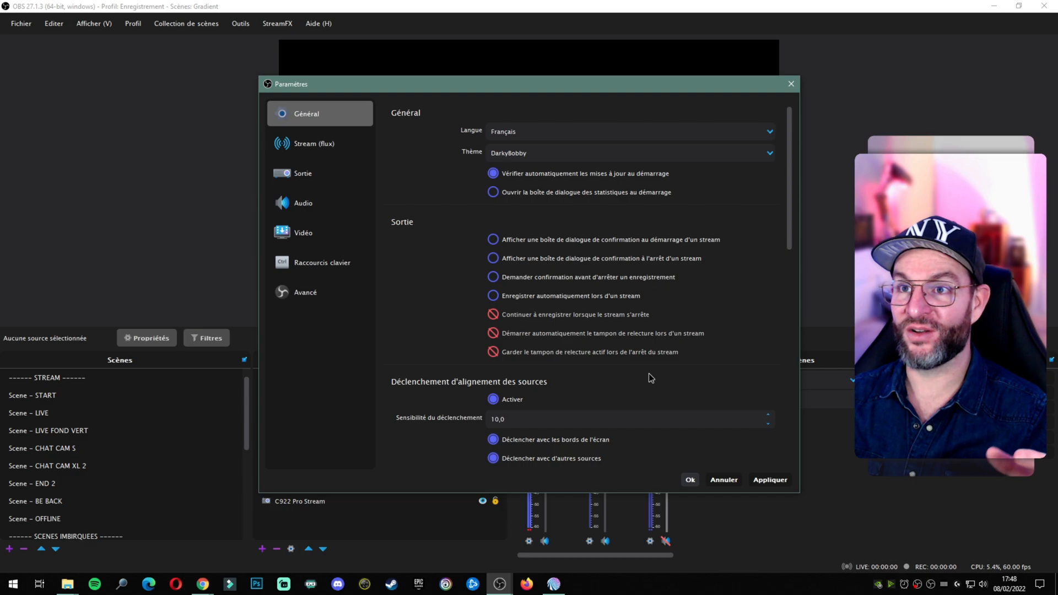
key(Escape)
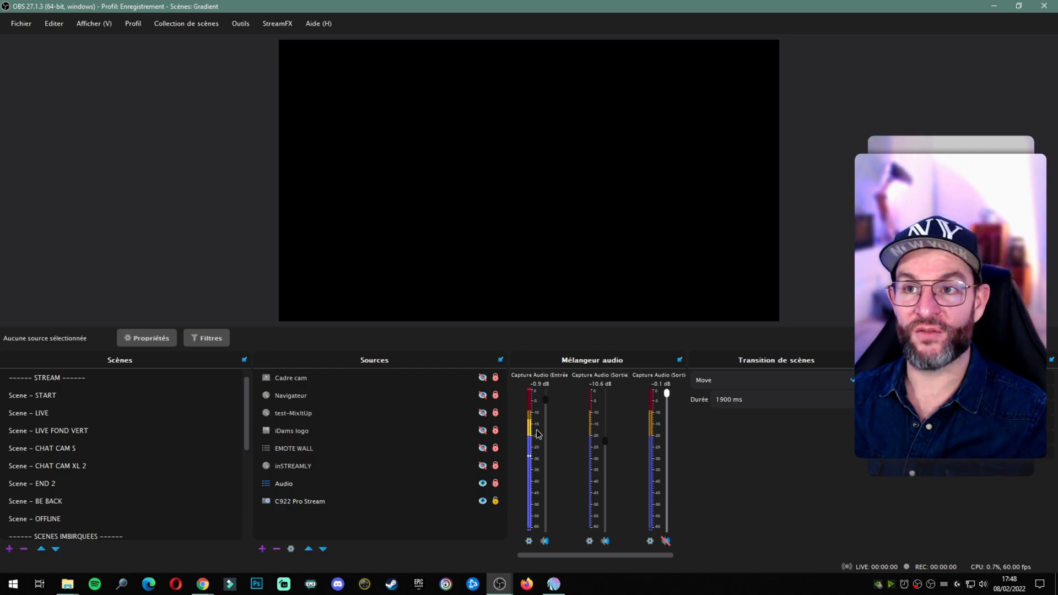
scroll(122, 413, down, 2)
scroll(115, 414, up, 1)
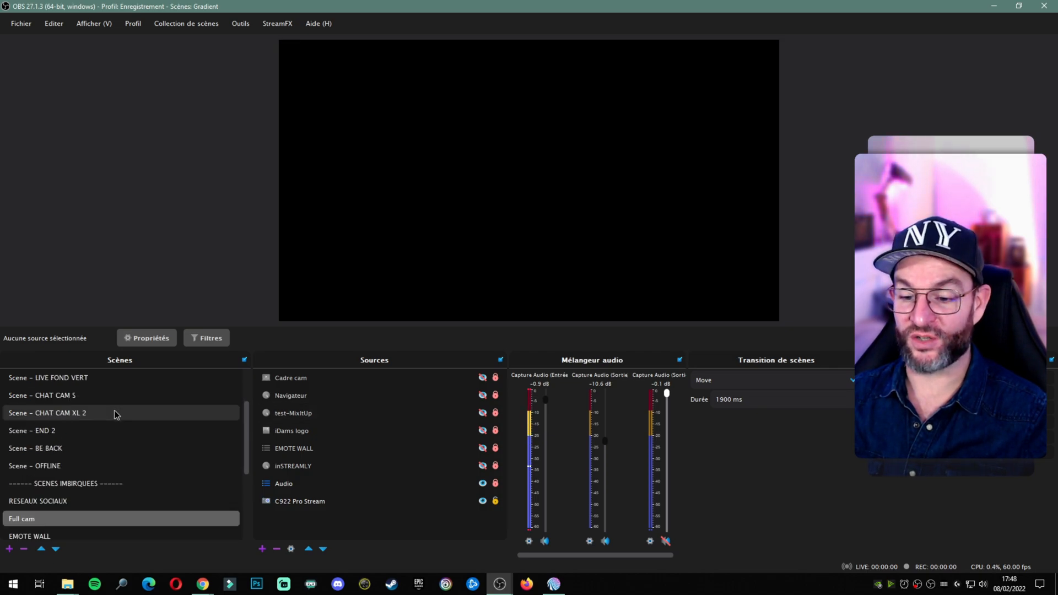
scroll(116, 414, up, 1)
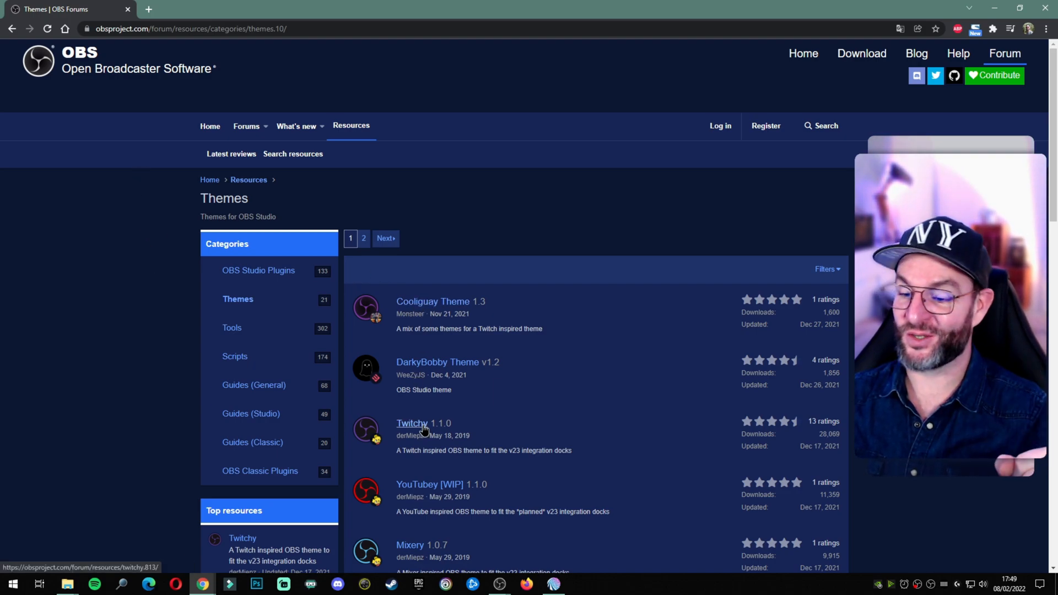
- Browse the themes on the OBS forum and examine the DarkyBobby Theme page with its preview images
scroll(481, 424, down, 3)
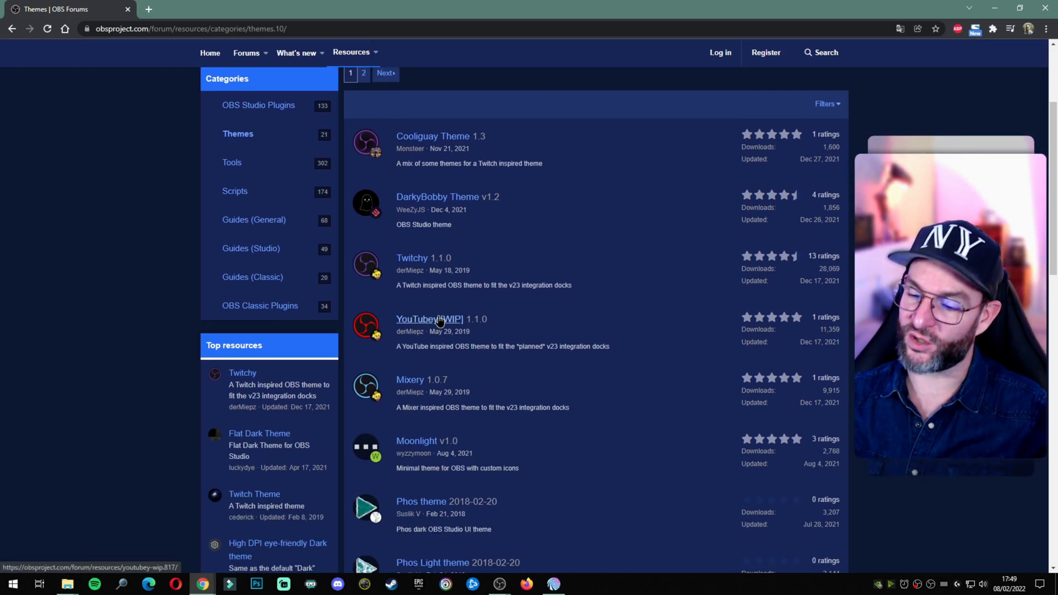
click(425, 197)
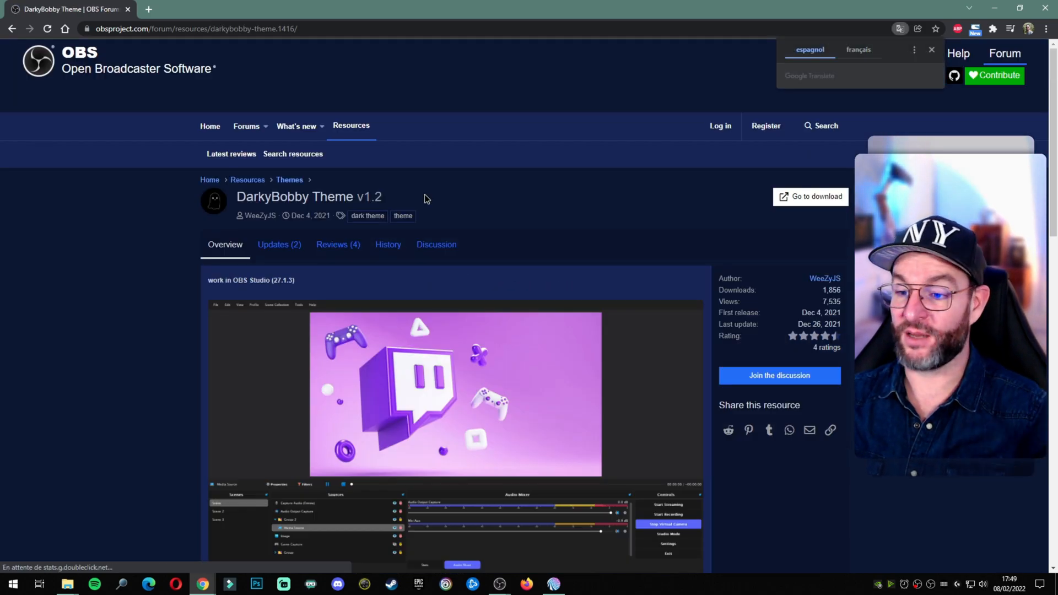
scroll(583, 203, down, 5)
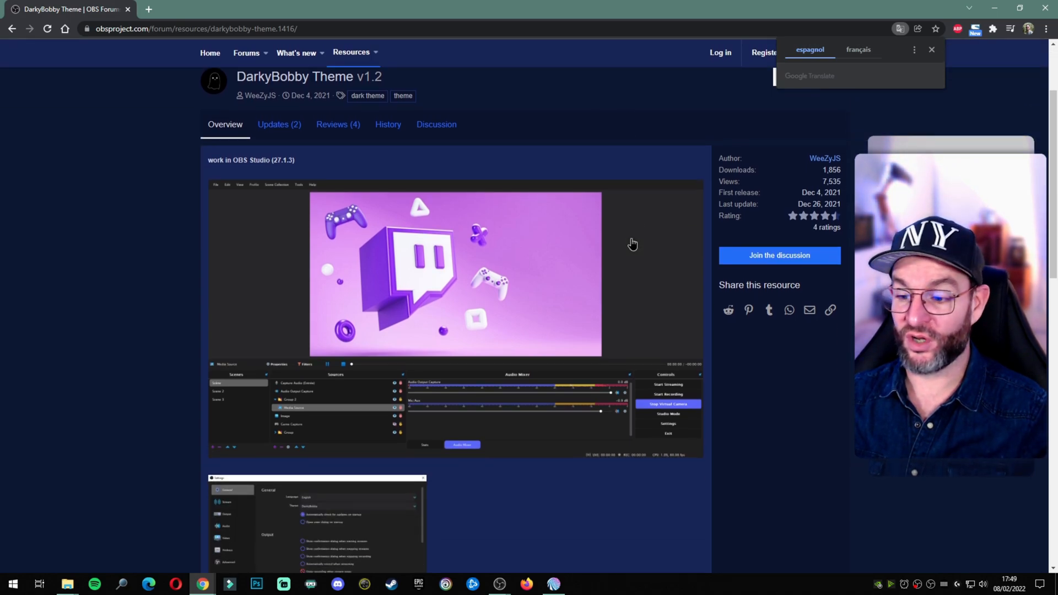
scroll(479, 308, down, 1)
scroll(551, 292, up, 7)
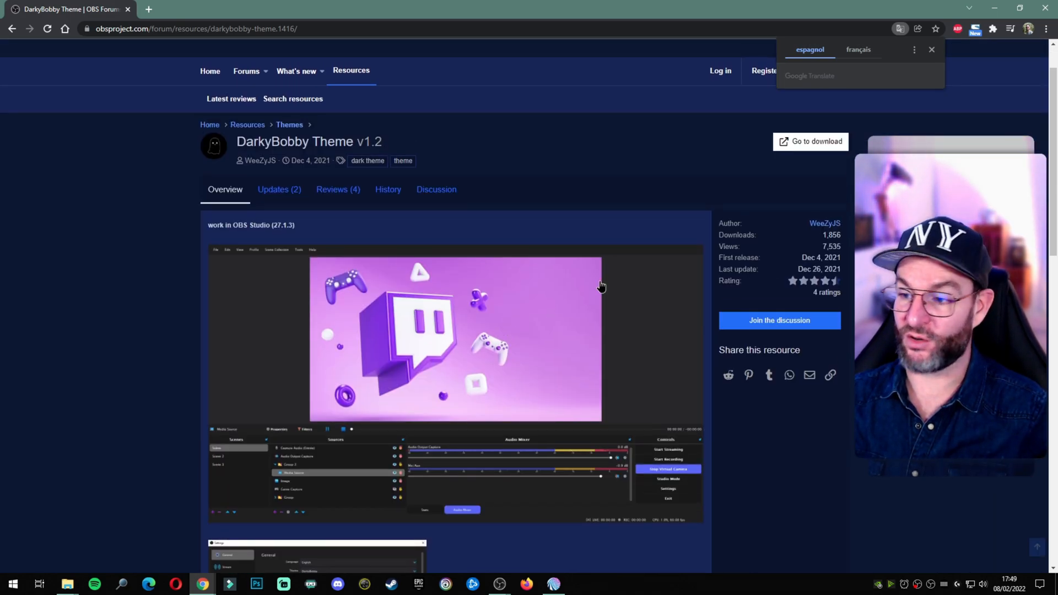
scroll(520, 345, down, 7)
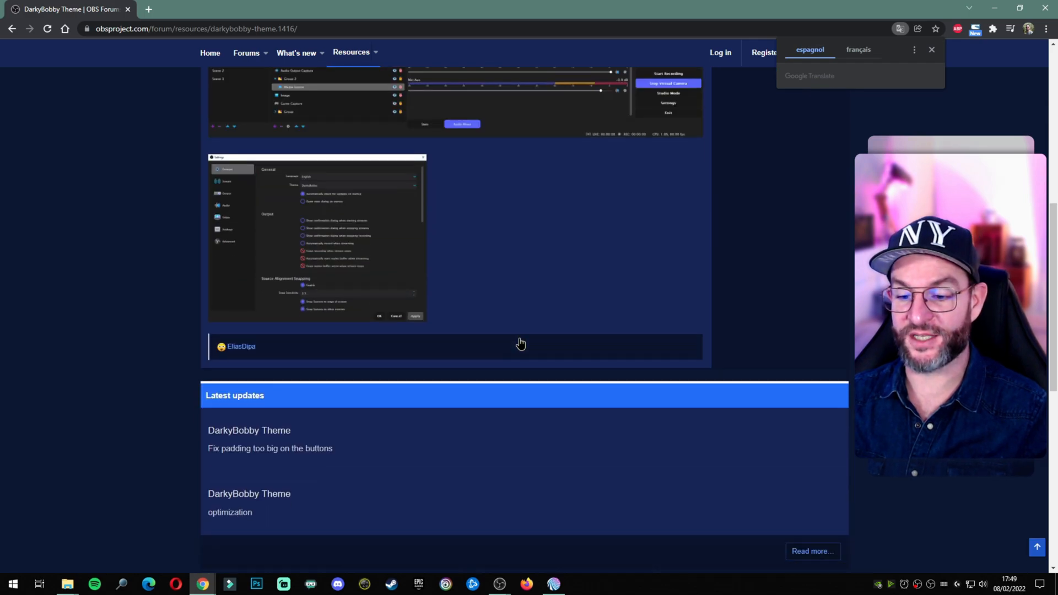
- Open the DarkyBobby theme's GitHub page and examine its installation instructions, highlighting the default OBS themes folder path
scroll(520, 343, up, 7)
click(814, 199)
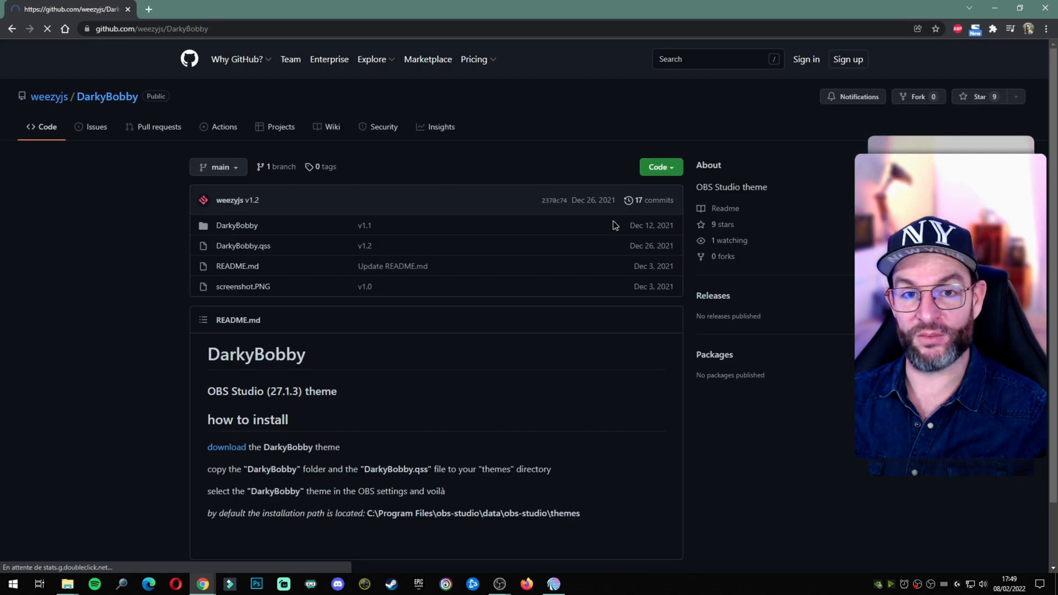
scroll(414, 295, down, 6)
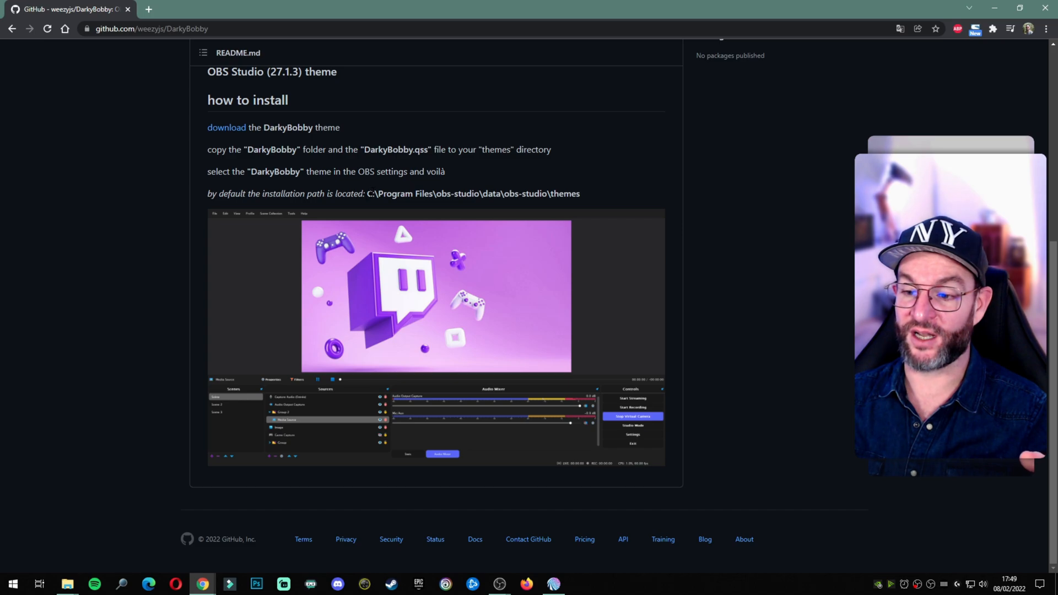
drag(367, 194, 588, 203)
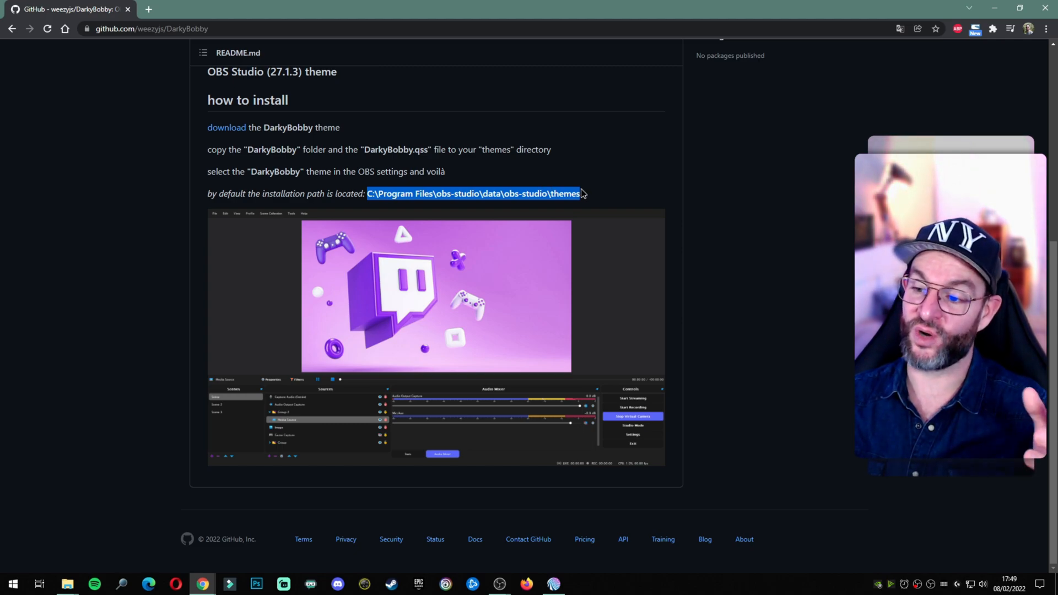
click(590, 194)
drag(587, 194, 378, 194)
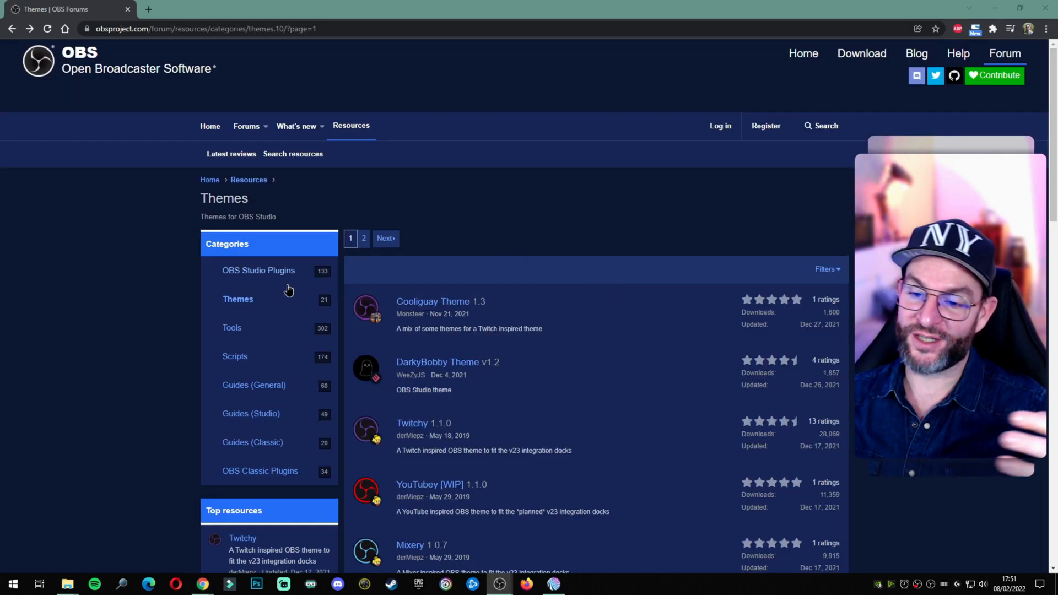
- Return to the Themes category on the OBS forum and look through the list of available themes
scroll(545, 335, down, 1)
scroll(545, 336, down, 8)
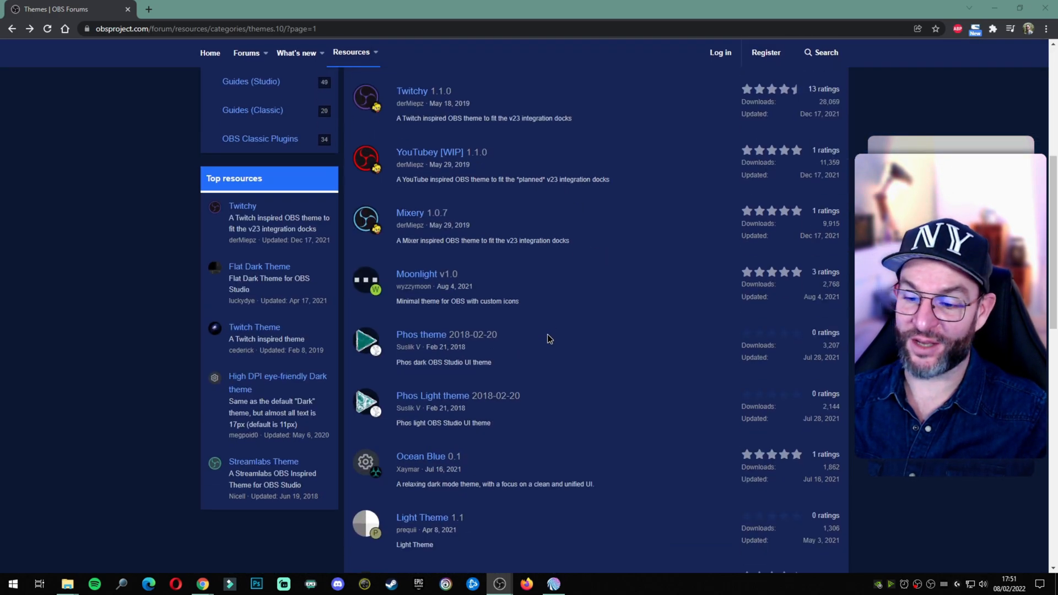
scroll(542, 353, down, 6)
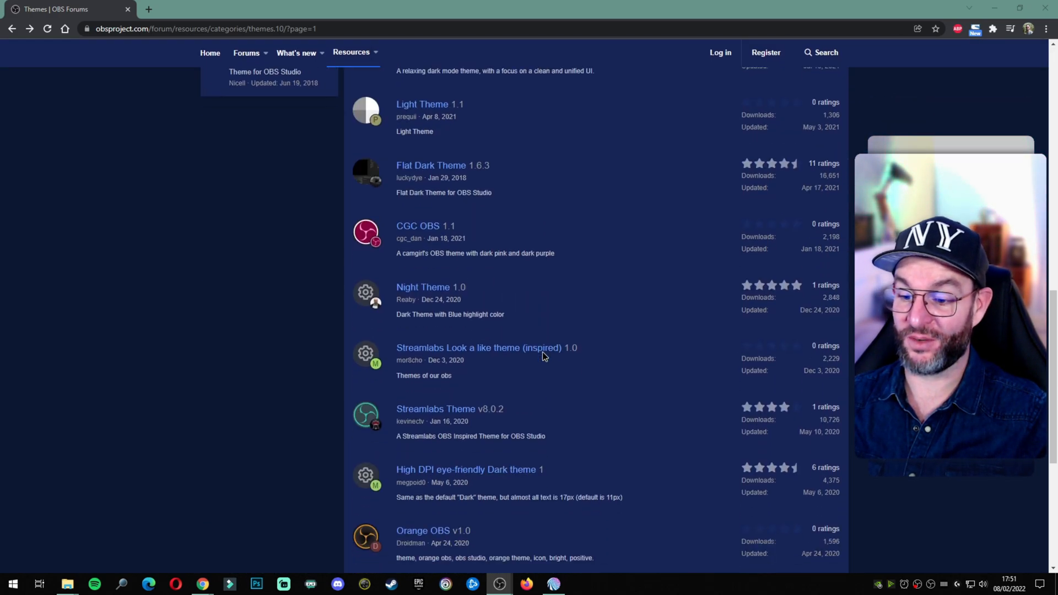
click(447, 333)
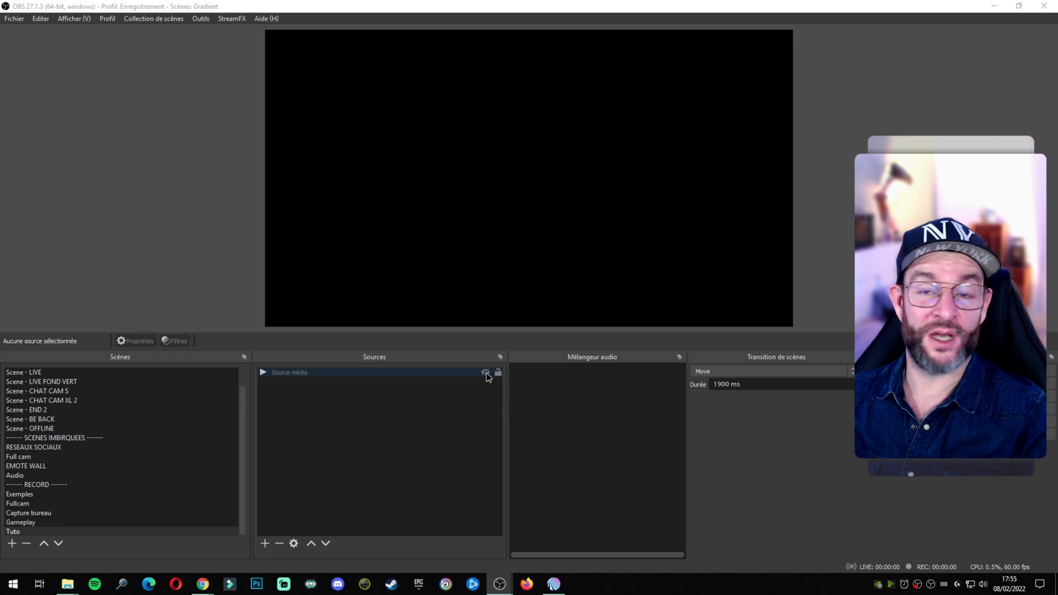
- Show the Source média source in the Tuto scene, then scale it down and fit it back to the screen
click(486, 373)
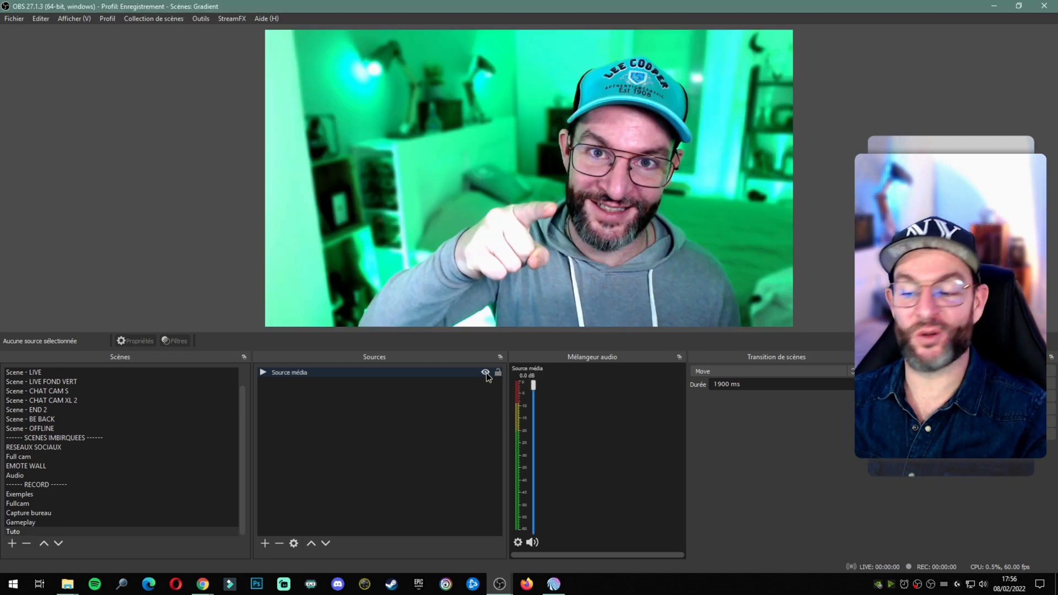
click(717, 291)
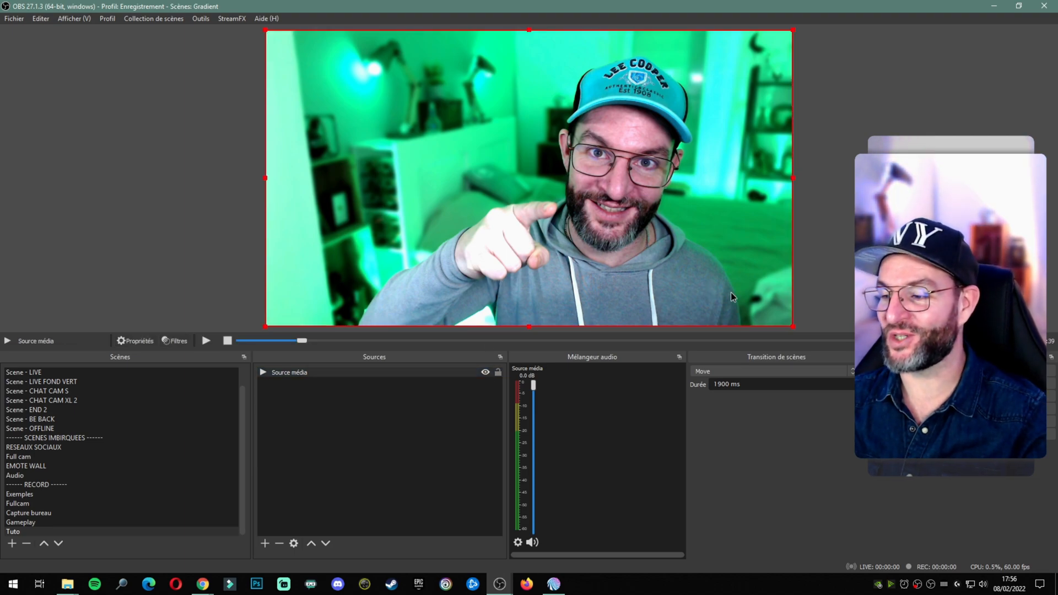
drag(793, 326, 720, 299)
key(ctrl+f)
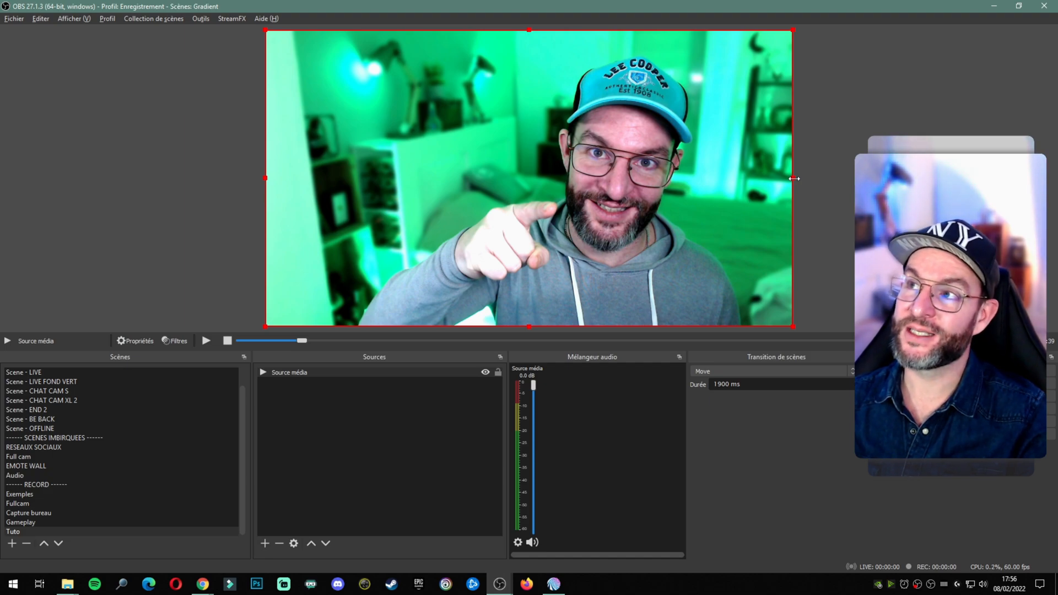
- Crop the media source on all four sides, shift it towards the canvas's left, and reset its transform
drag(793, 178, 700, 181)
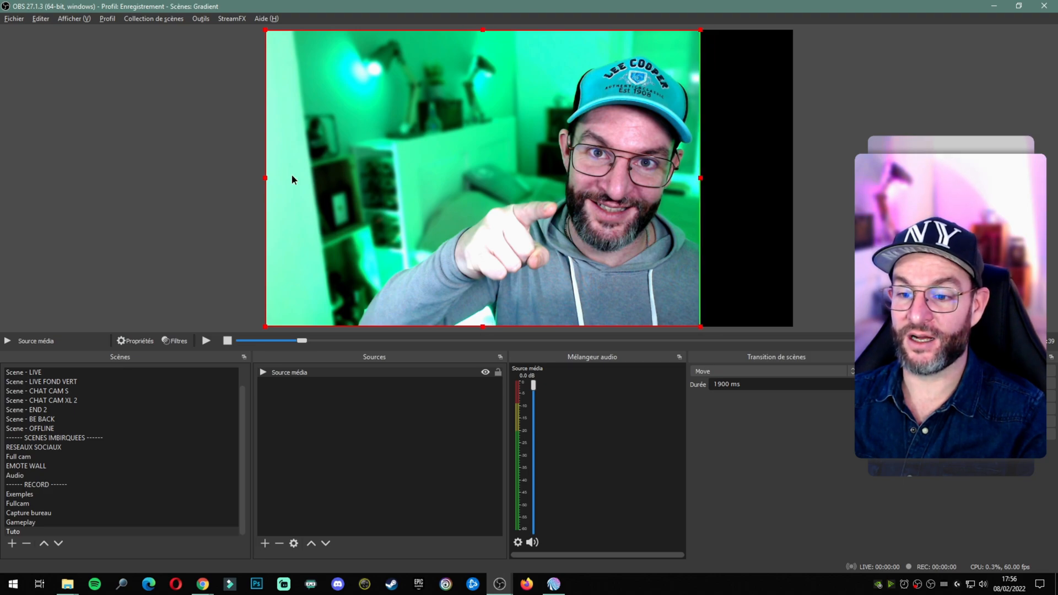
drag(267, 177, 445, 200)
drag(573, 30, 571, 52)
drag(573, 326, 576, 301)
drag(588, 166, 521, 170)
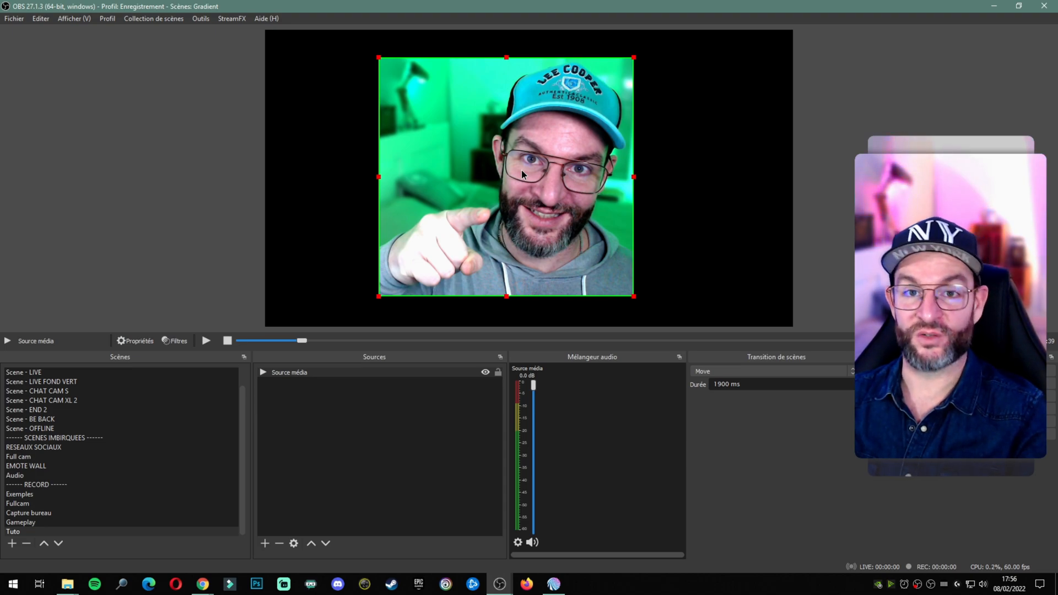
key(ctrl+r)
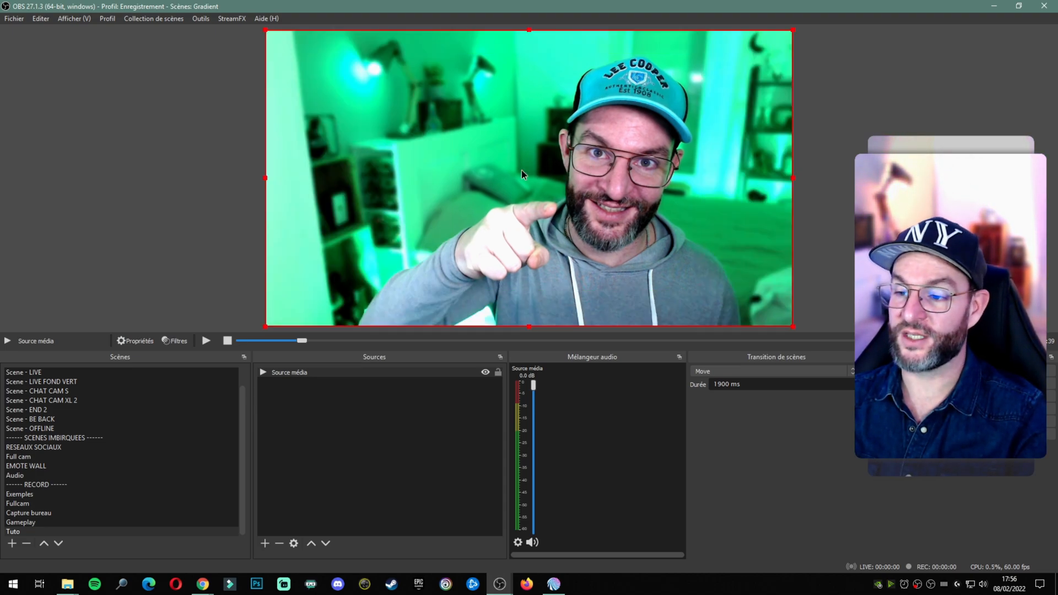
- Flip the media source horizontally with the Inverser horizontalement transform
right_click(521, 174)
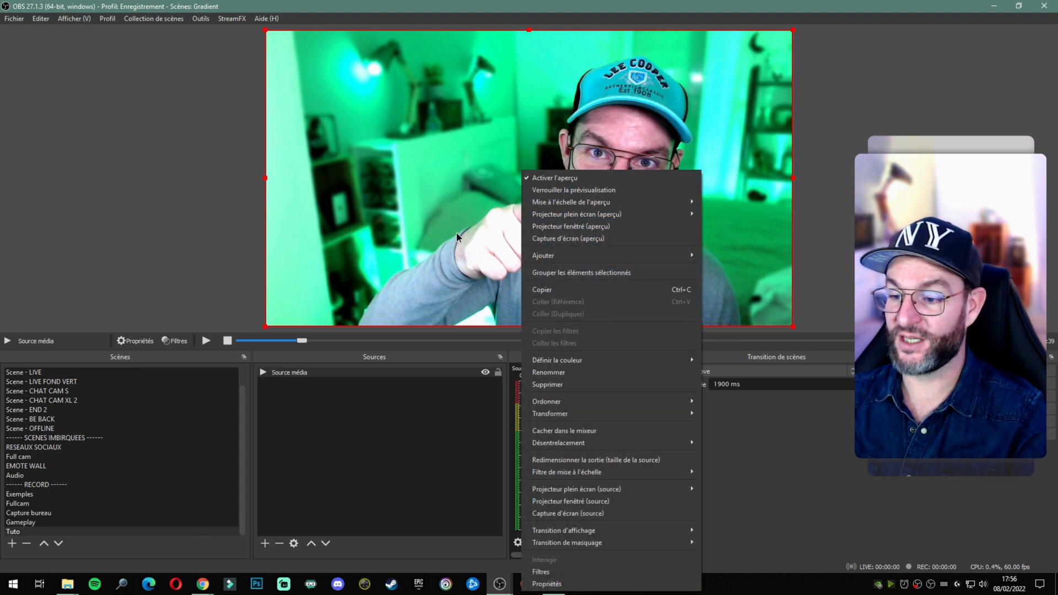
right_click(377, 137)
mouse_move(466, 327)
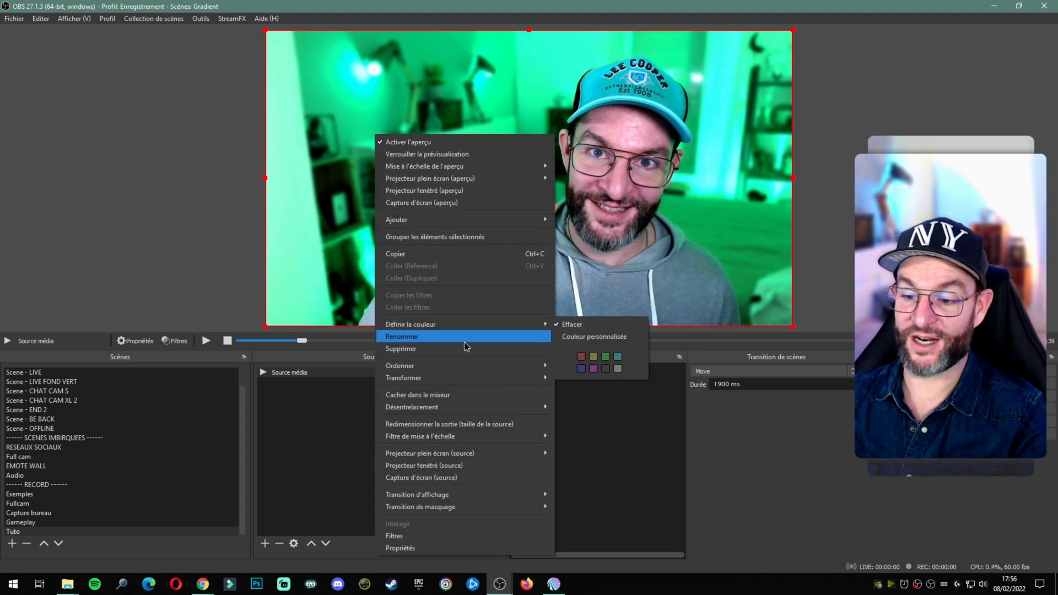
mouse_move(468, 379)
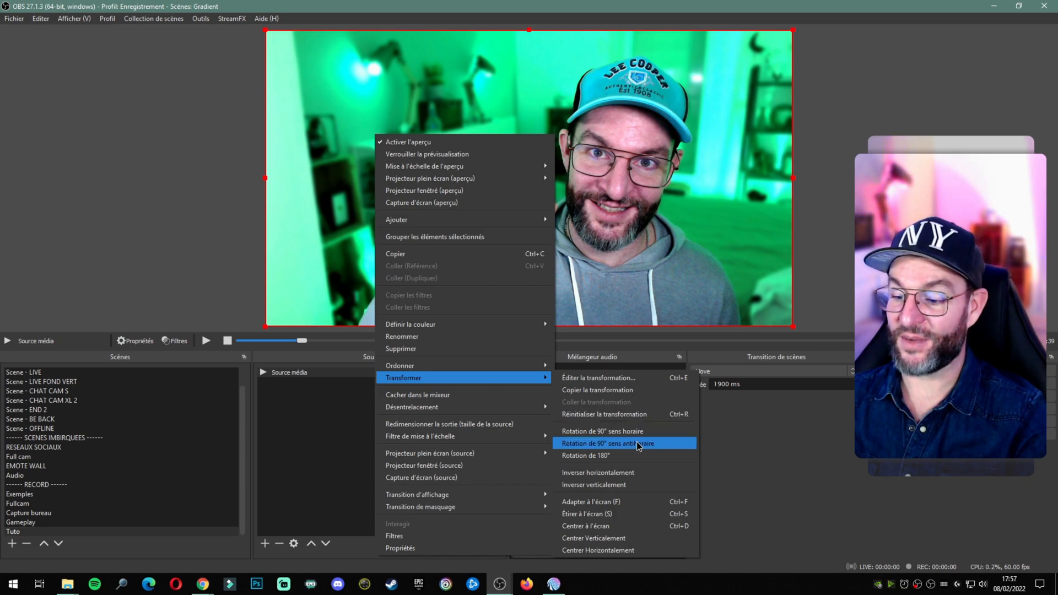
click(636, 472)
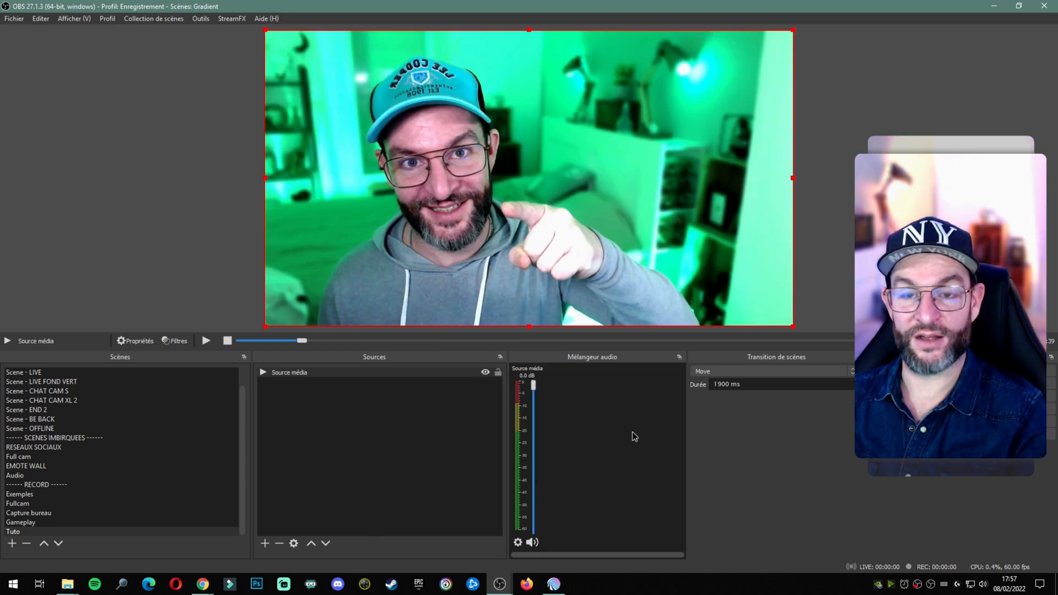
- Scale the media source to about half the canvas size and crop it closely around the face
drag(792, 178, 563, 179)
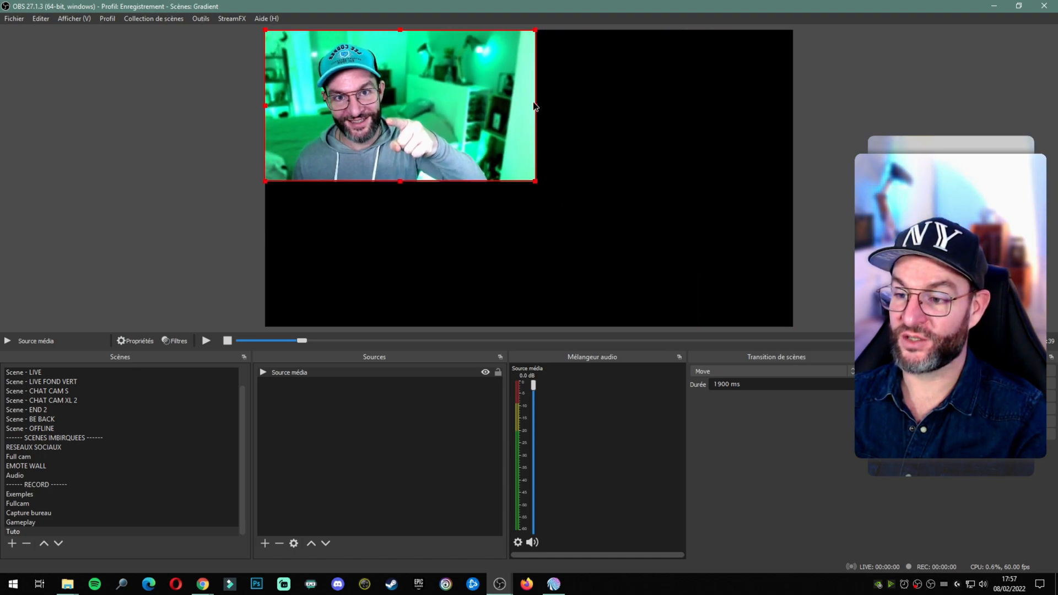
drag(533, 106, 393, 112)
drag(264, 104, 311, 110)
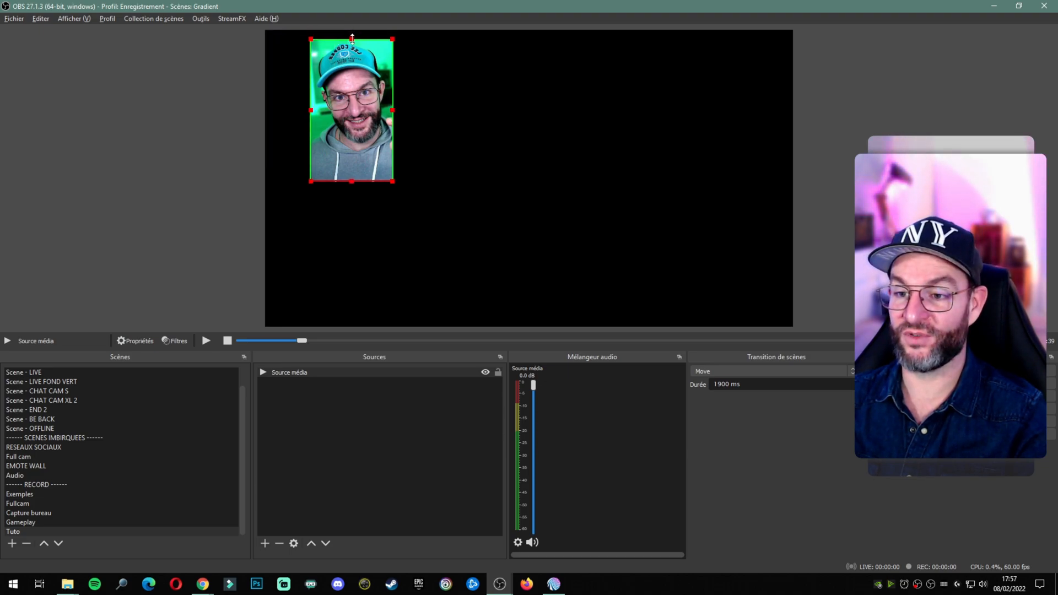
drag(354, 181, 354, 150)
- Move the cropped source to the canvas centre and on to the upper-right corner, leaving a small margin at the edges
drag(358, 101, 544, 189)
click(613, 203)
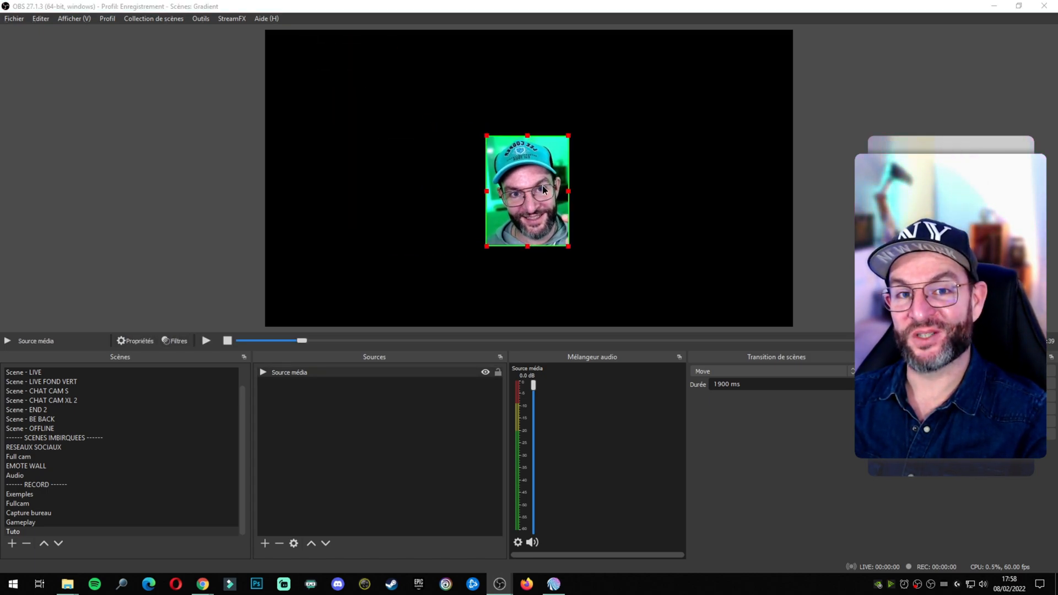
drag(540, 191, 738, 110)
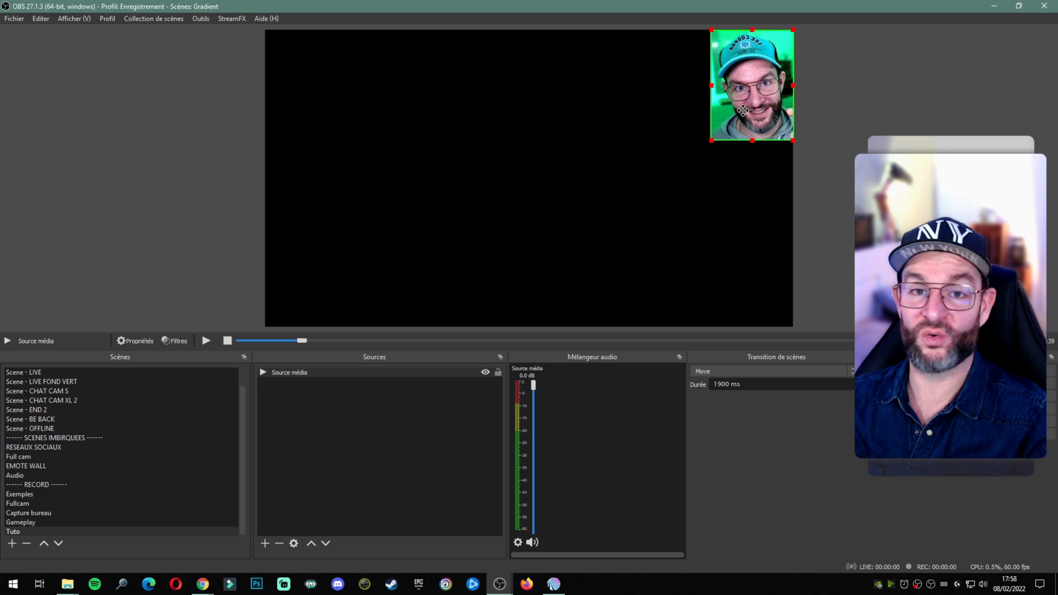
mouse_move(743, 111)
mouse_down()
mouse_move(760, 93)
mouse_move(747, 95)
mouse_up()
click(824, 105)
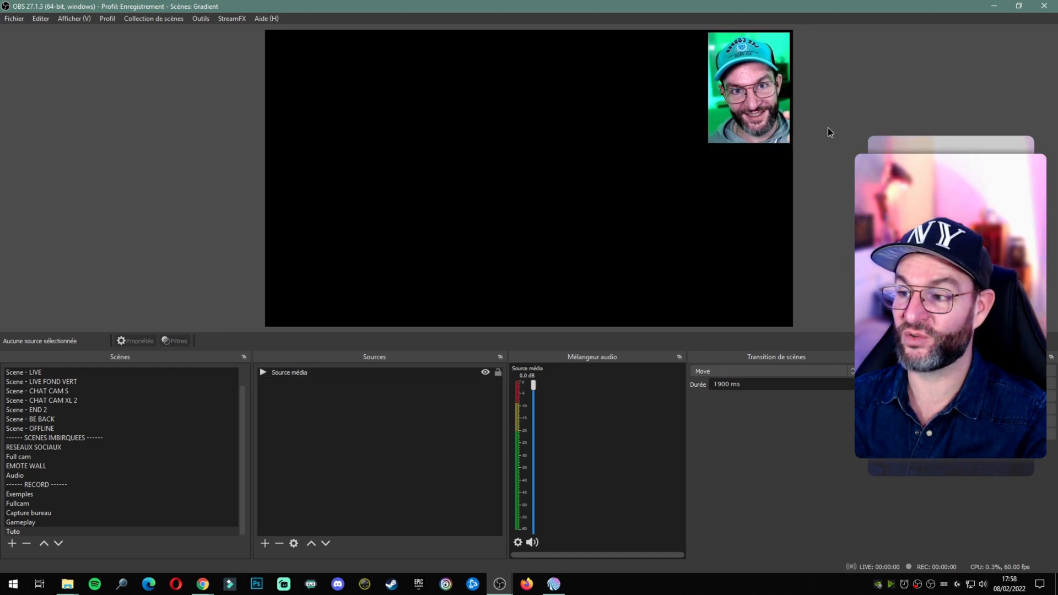
- Move the cropped source across to the canvas's upper-left corner with the same small margin, and deselect it
click(771, 94)
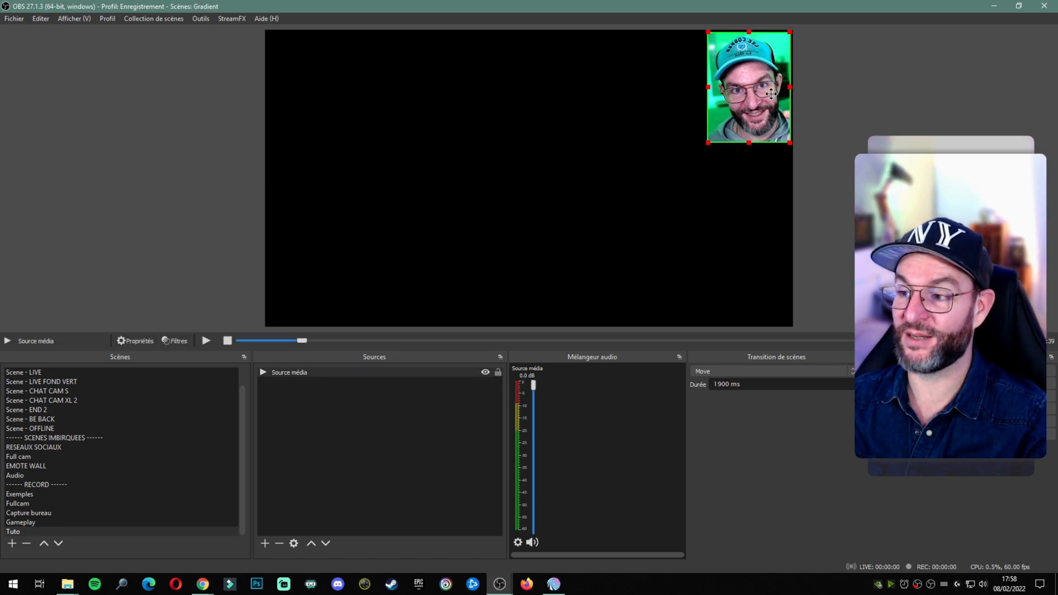
drag(771, 92, 331, 93)
click(216, 99)
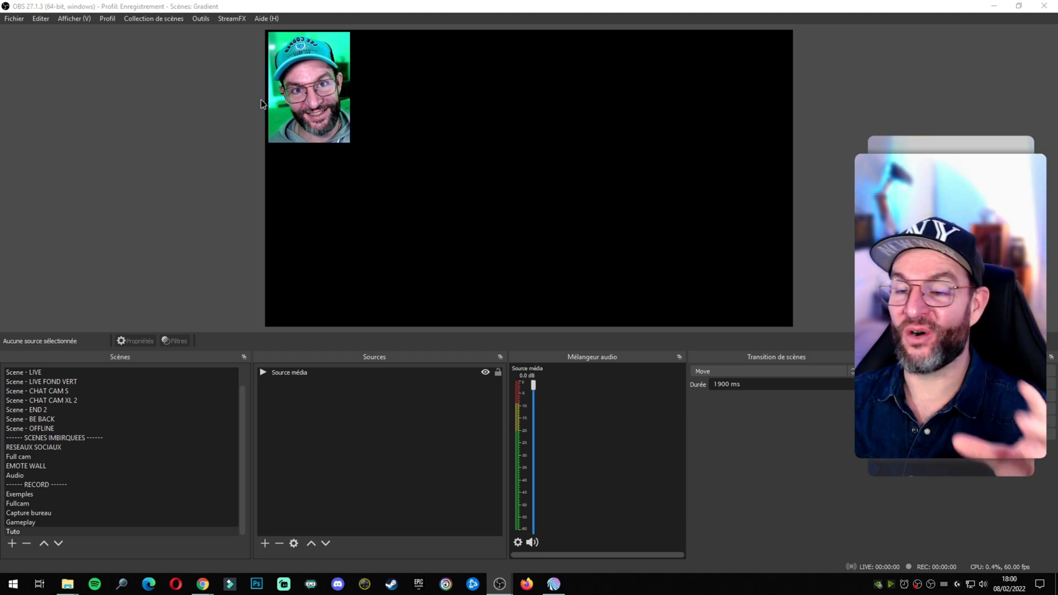
- Set the preview scaling to Canvas (1920x1080)
click(303, 67)
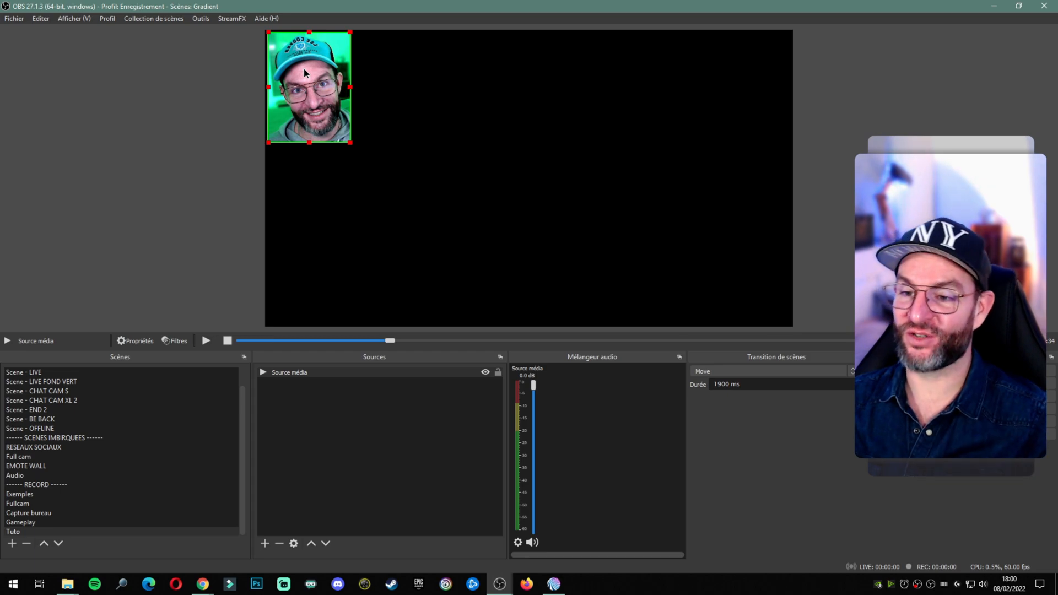
right_click(304, 70)
mouse_move(349, 100)
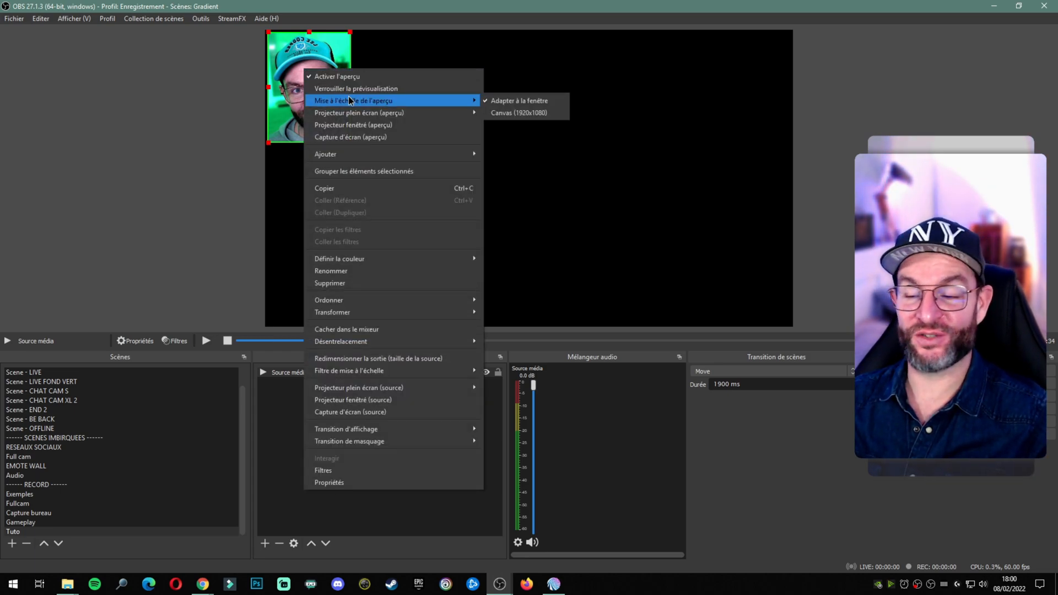
click(499, 113)
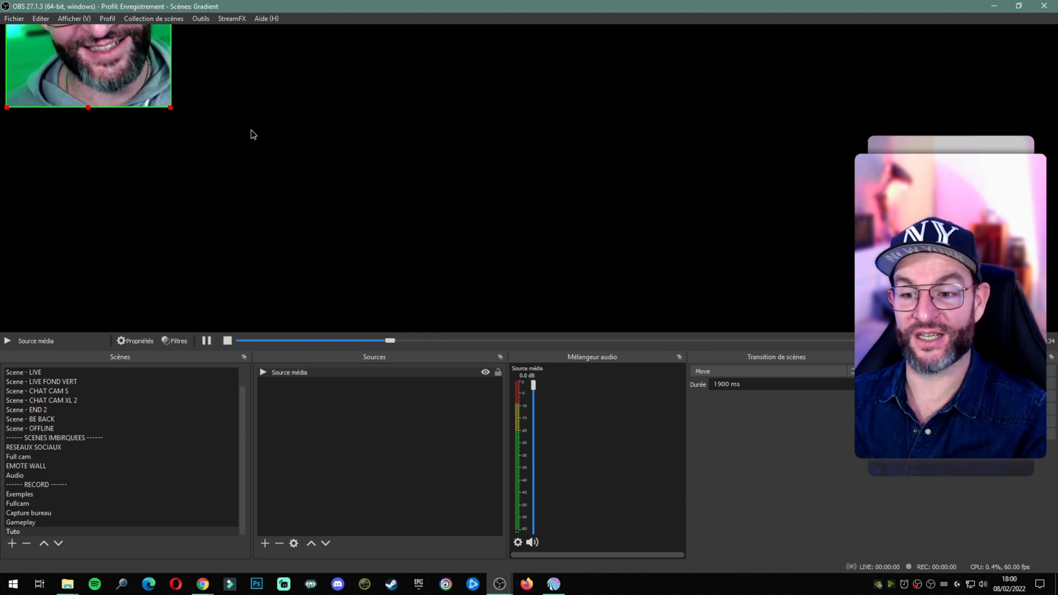
- Pan and zoom the preview to examine the cropped source's placement near the canvas corner up close
drag(204, 151, 396, 237)
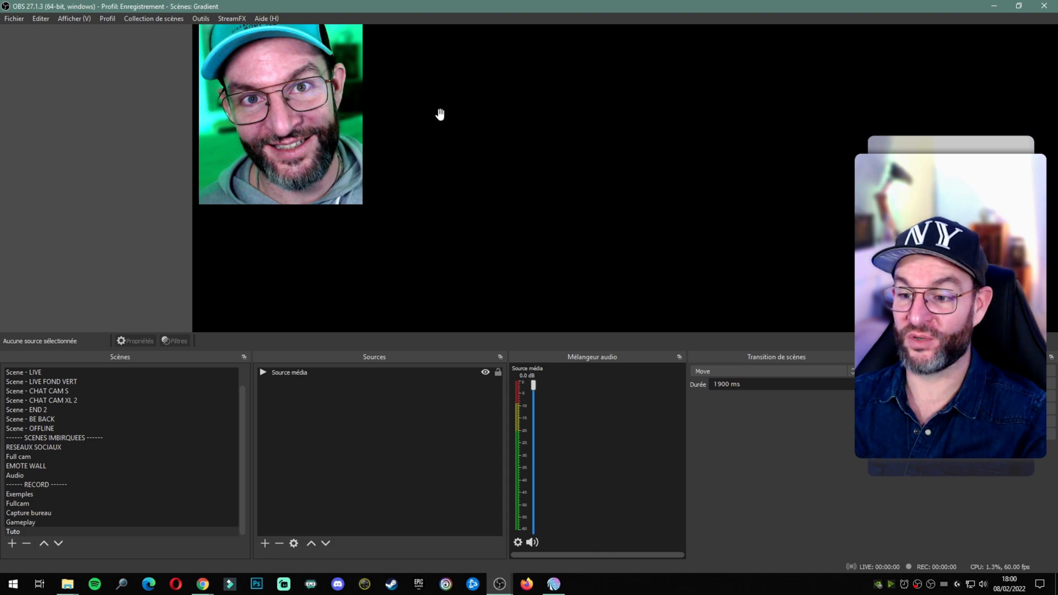
drag(433, 164, 503, 264)
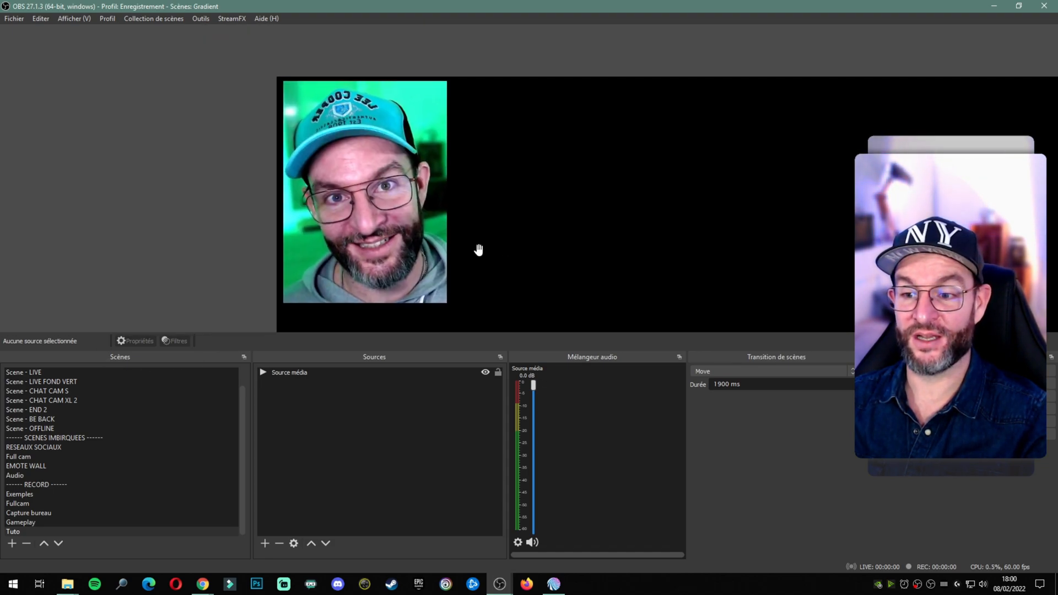
scroll(478, 249, up, 3)
scroll(478, 250, up, 1)
scroll(478, 249, down, 3)
scroll(478, 249, up, 1)
scroll(478, 249, down, 2)
scroll(478, 250, up, 3)
scroll(478, 250, down, 2)
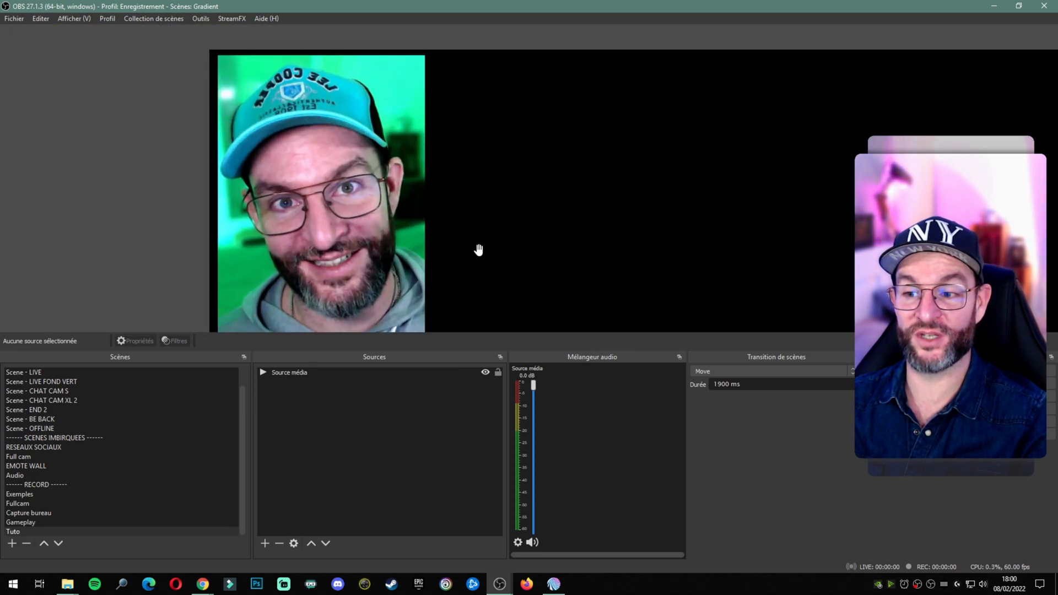
scroll(479, 250, up, 2)
drag(448, 159, 589, 268)
drag(426, 207, 419, 199)
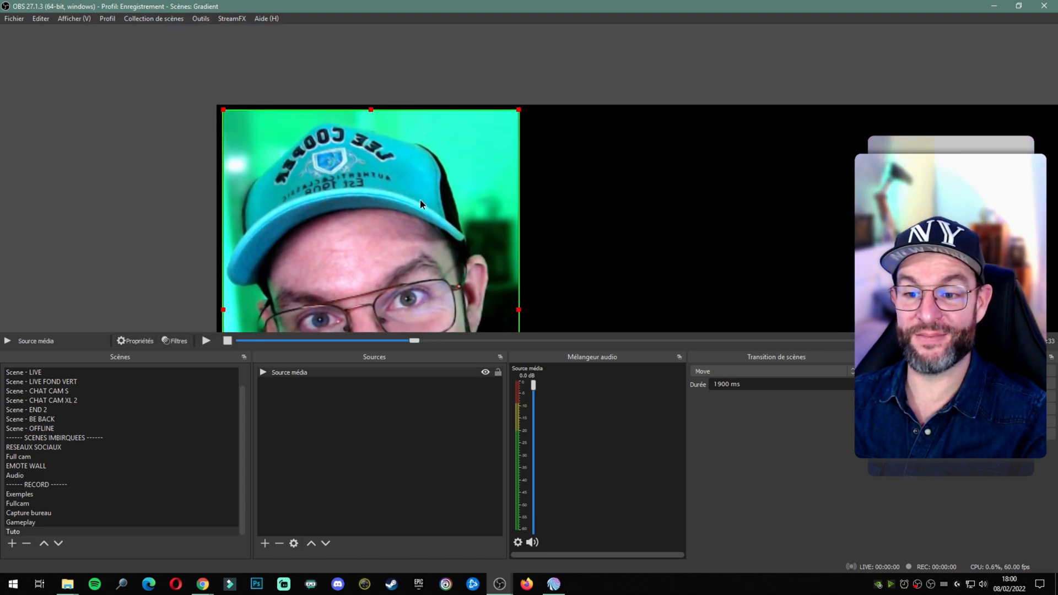
click(202, 147)
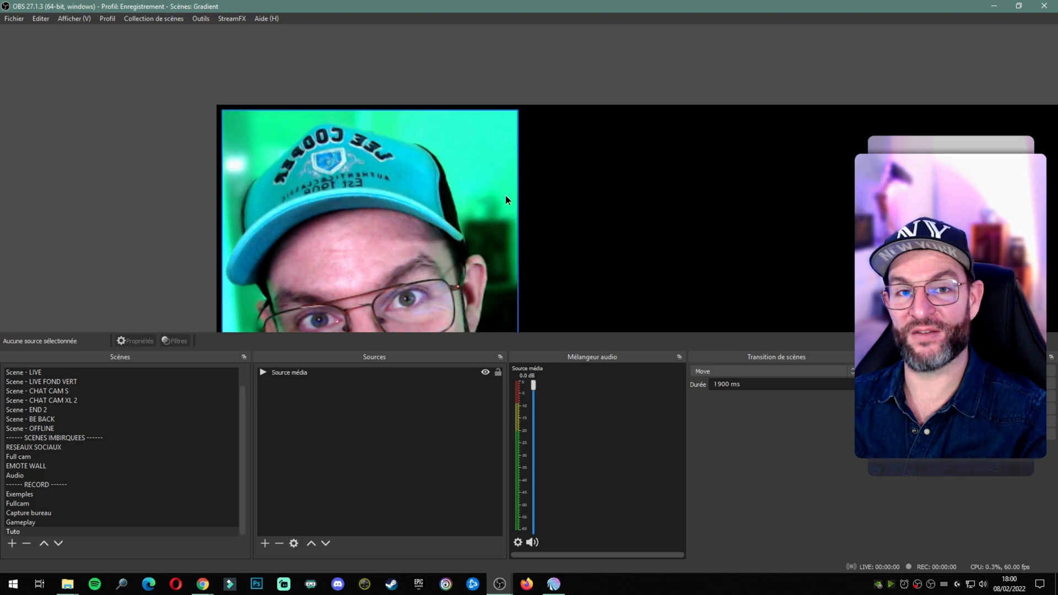
- Set the preview scaling back to fit the window (Adapter à la fenêtre) and deselect the media source
right_click(405, 189)
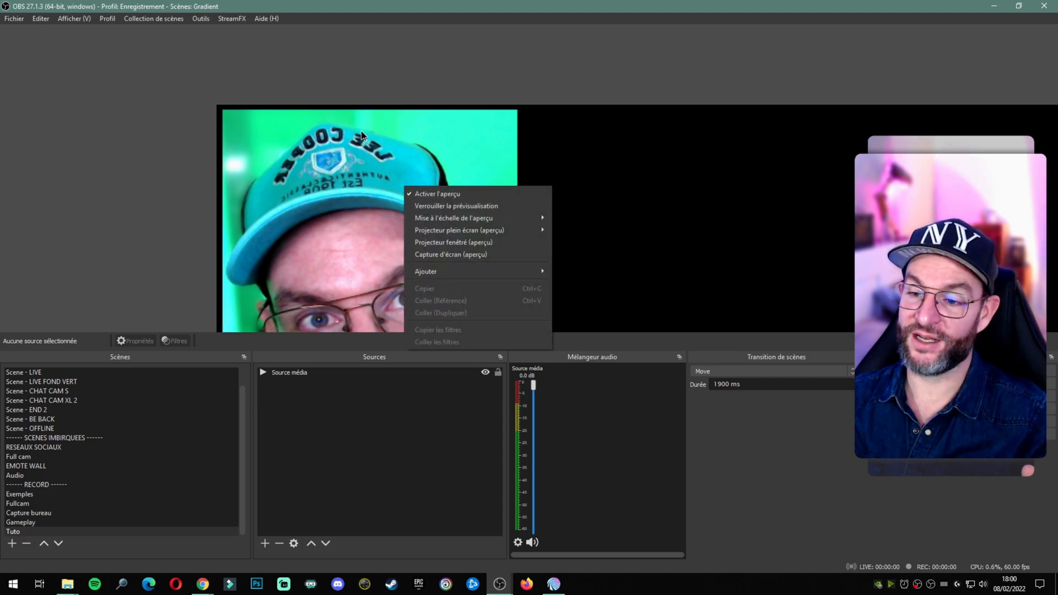
click(355, 167)
right_click(356, 167)
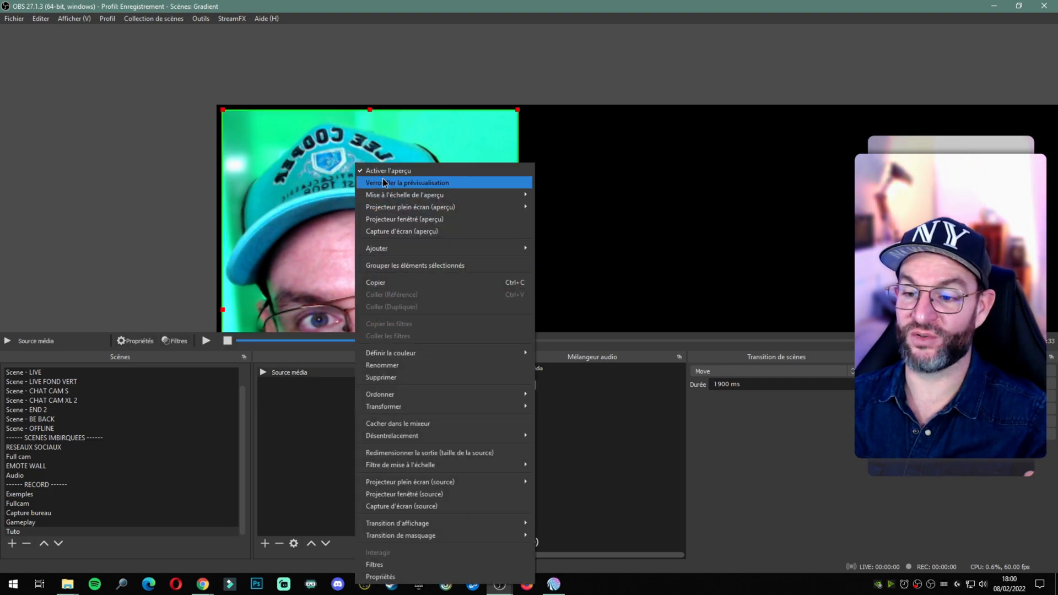
mouse_move(520, 195)
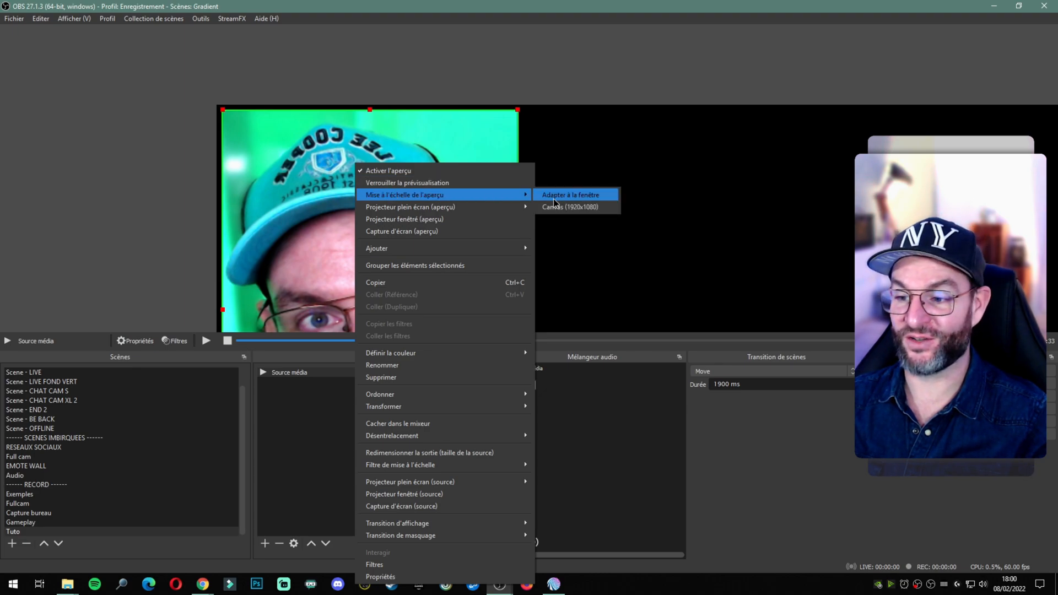
click(578, 201)
click(188, 179)
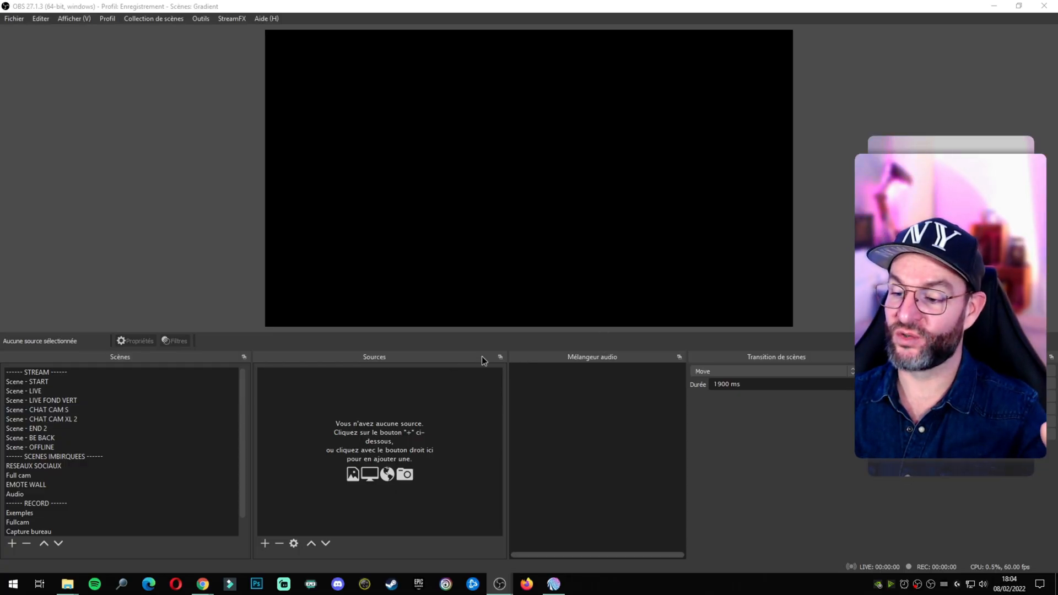
- Detach the Sources dock, carry it up beside the preview, and put it back between the Scenes and Audio Mixer docks
drag(409, 358, 335, 394)
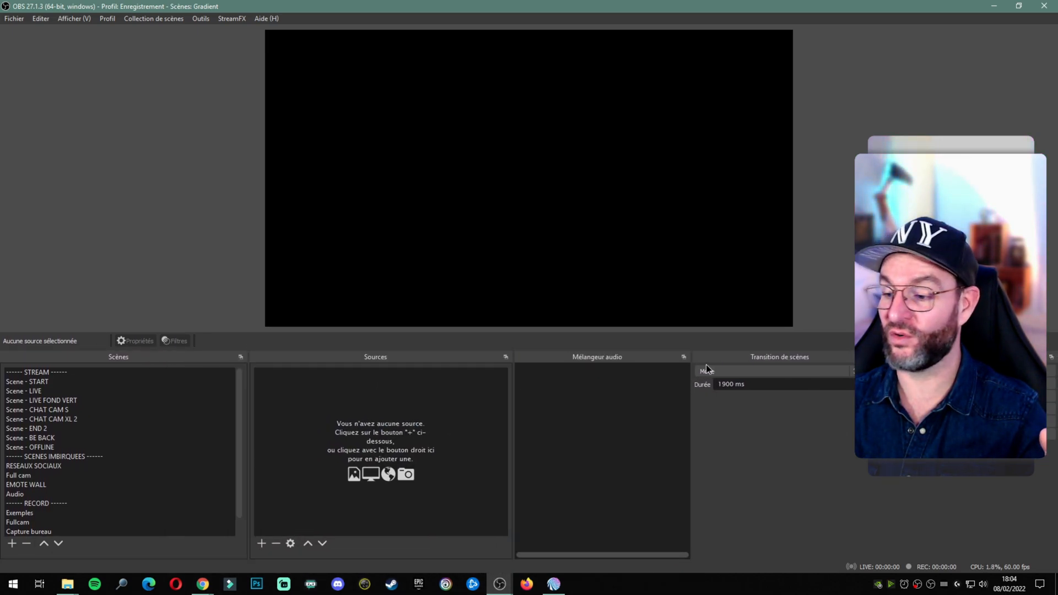
drag(441, 362, 786, 66)
drag(849, 31, 342, 401)
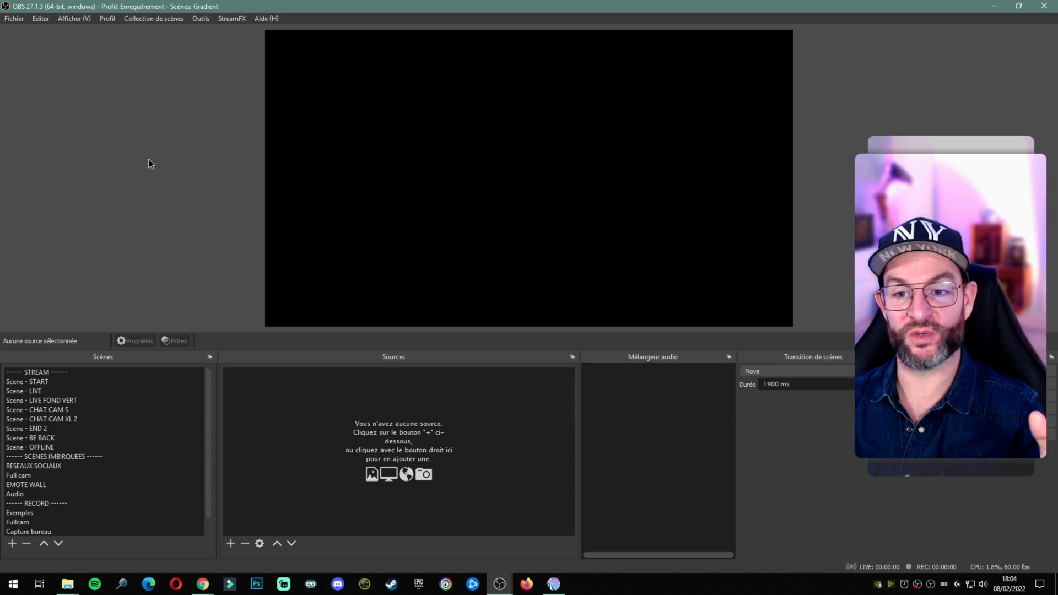
- Show the Statistiques dock in the interface
click(74, 18)
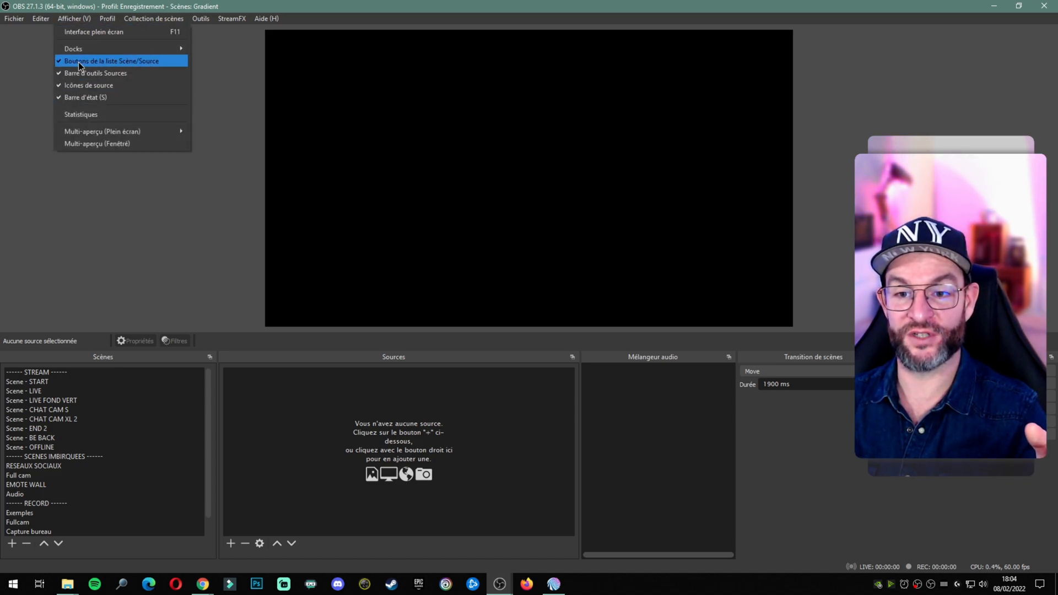
mouse_move(77, 51)
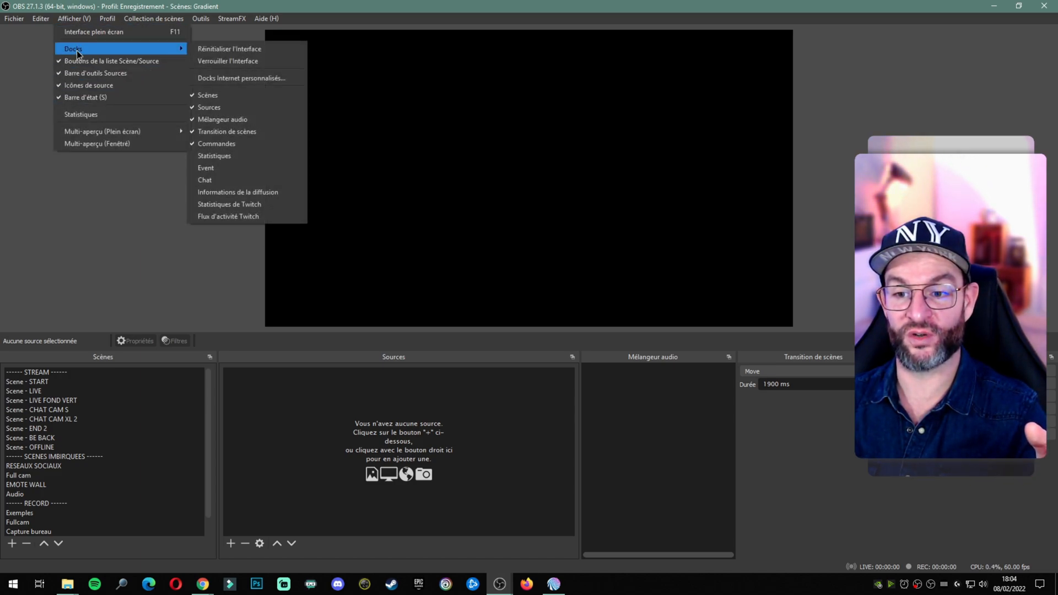
click(246, 156)
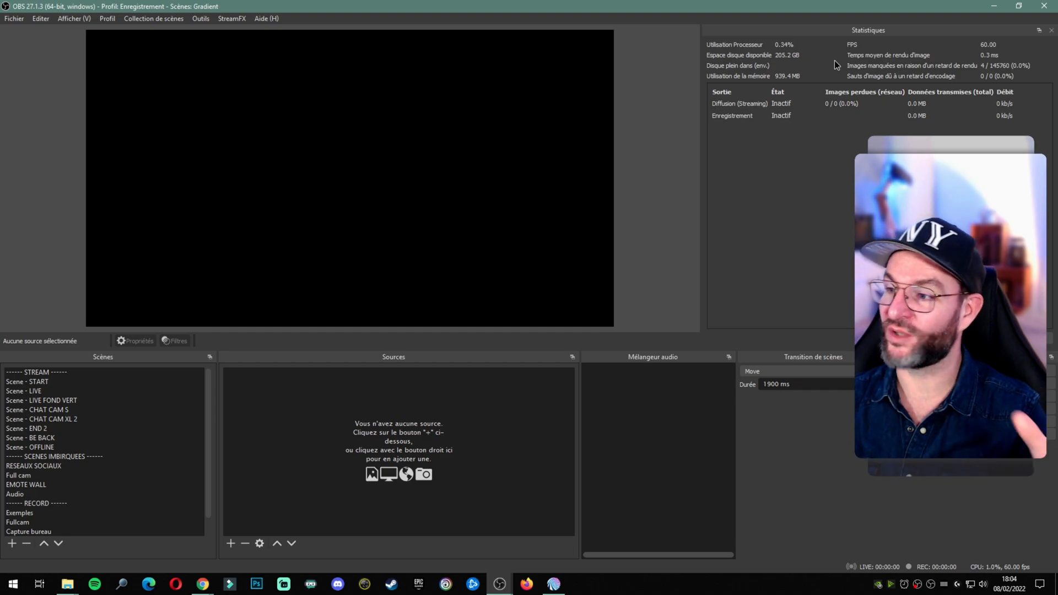
- Try the Statistiques dock above the preview and among the lower docks, returning it each time to the preview's right side
drag(847, 28, 683, 57)
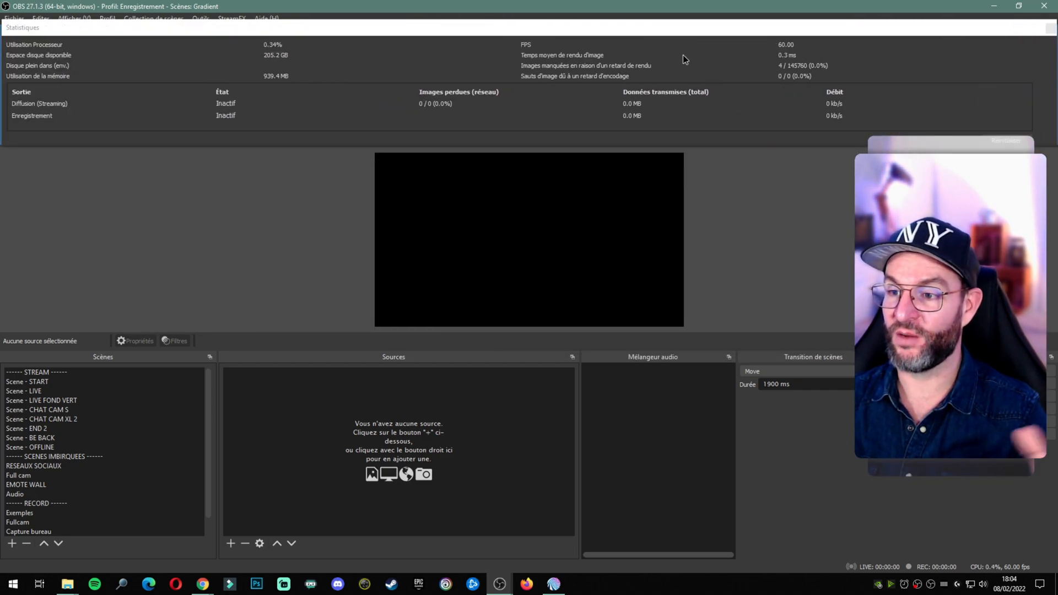
drag(600, 31, 859, 27)
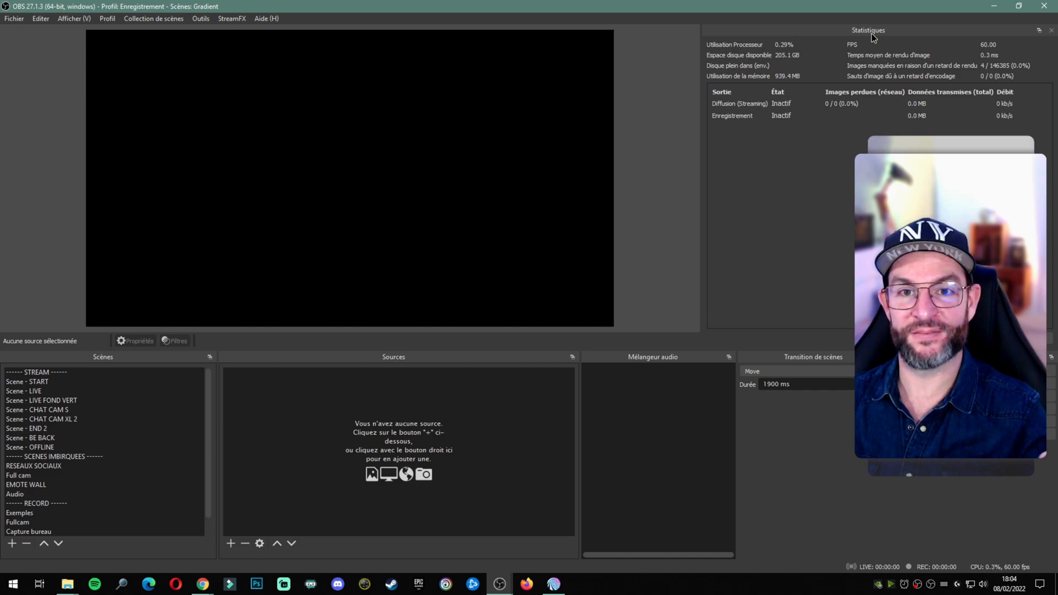
drag(870, 37, 838, 442)
drag(794, 358, 849, 110)
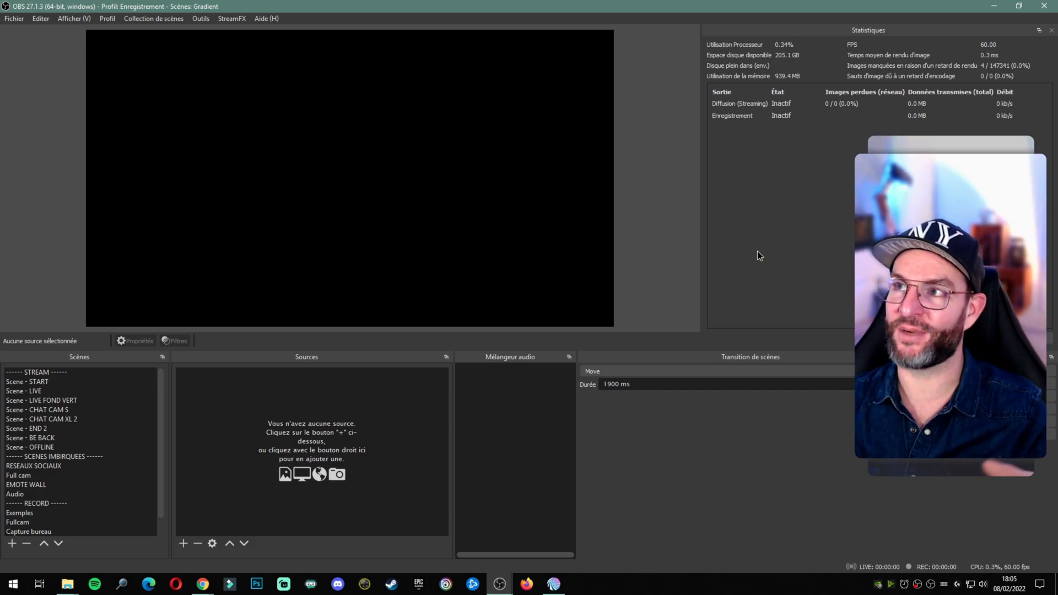
- Detach the Statistiques dock into a floating window, move it away and back over the preview, and close it
double_click(824, 31)
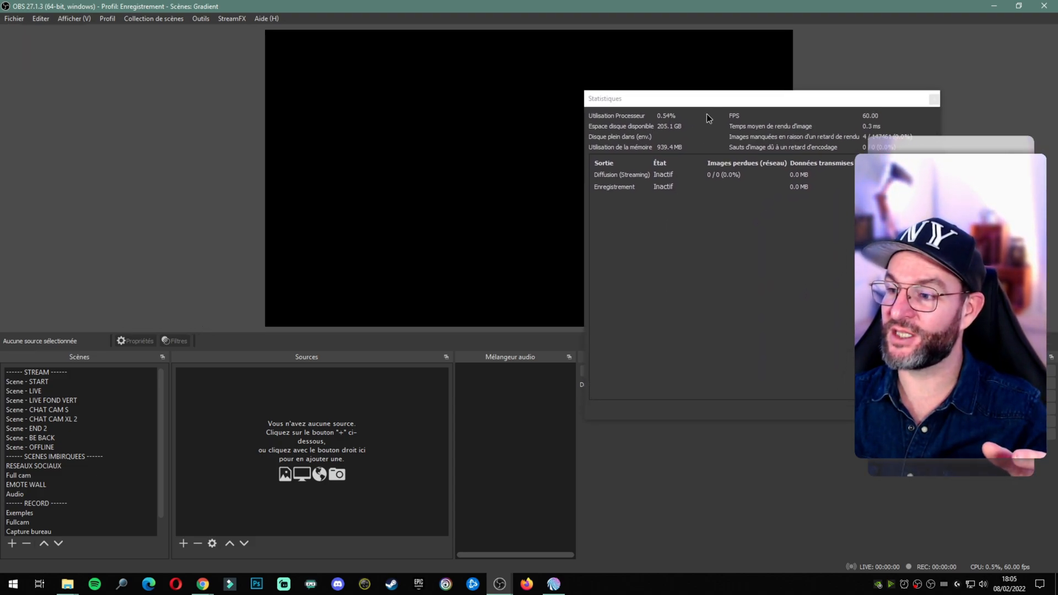
drag(756, 100, 223, 157)
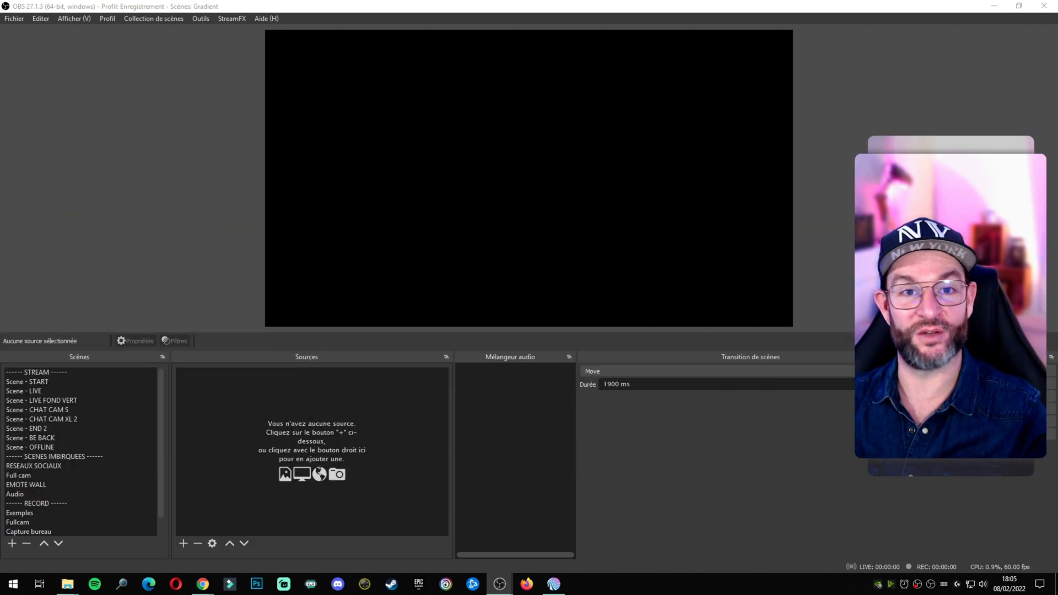
drag(223, 158, 680, 115)
click(854, 112)
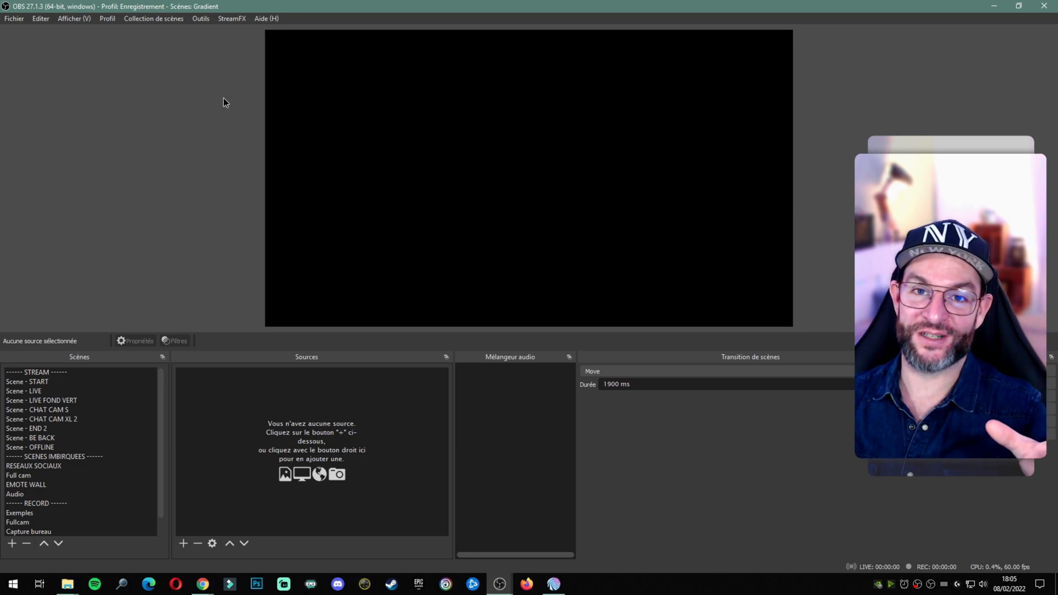
- Add a new entry named chat to the custom browser docks
click(78, 20)
mouse_move(85, 47)
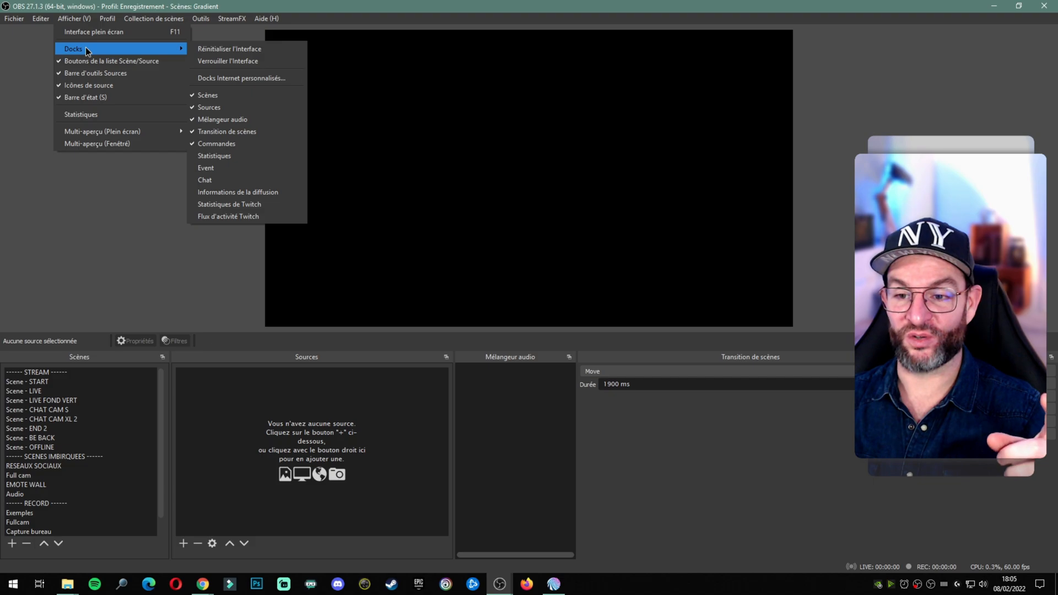
click(242, 79)
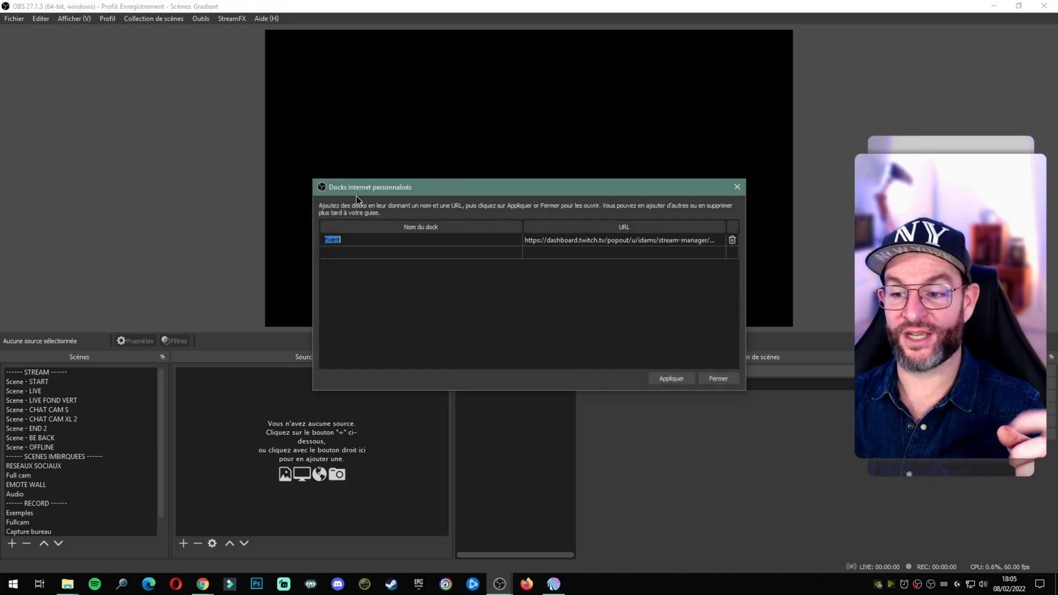
click(359, 254)
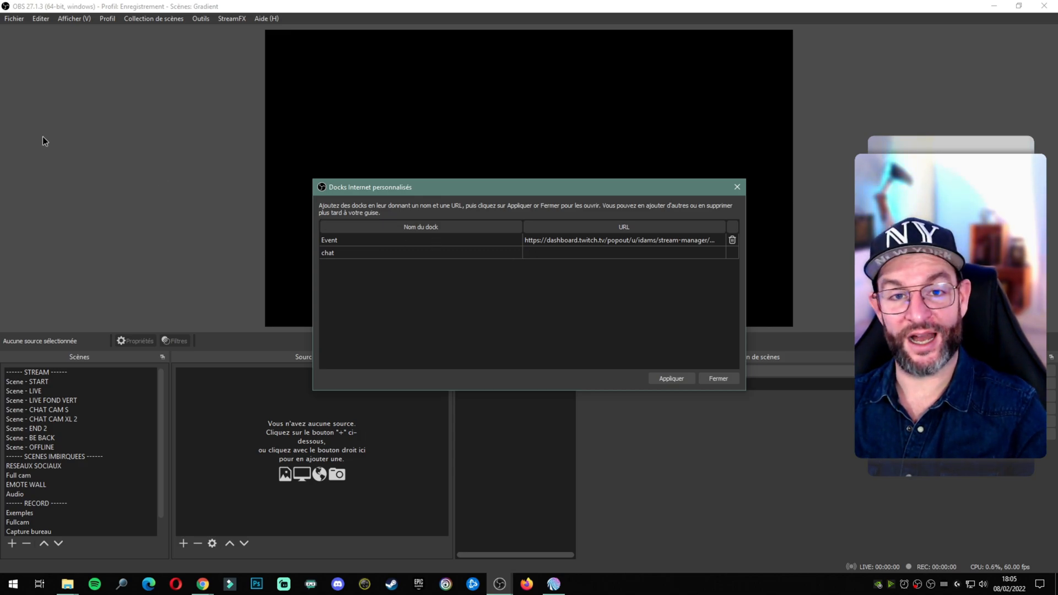
- Switch to the Twitch stream manager in Chrome, pop out the chat, copy the pop-out's address, and close its window
drag(0, 80, 505, 1)
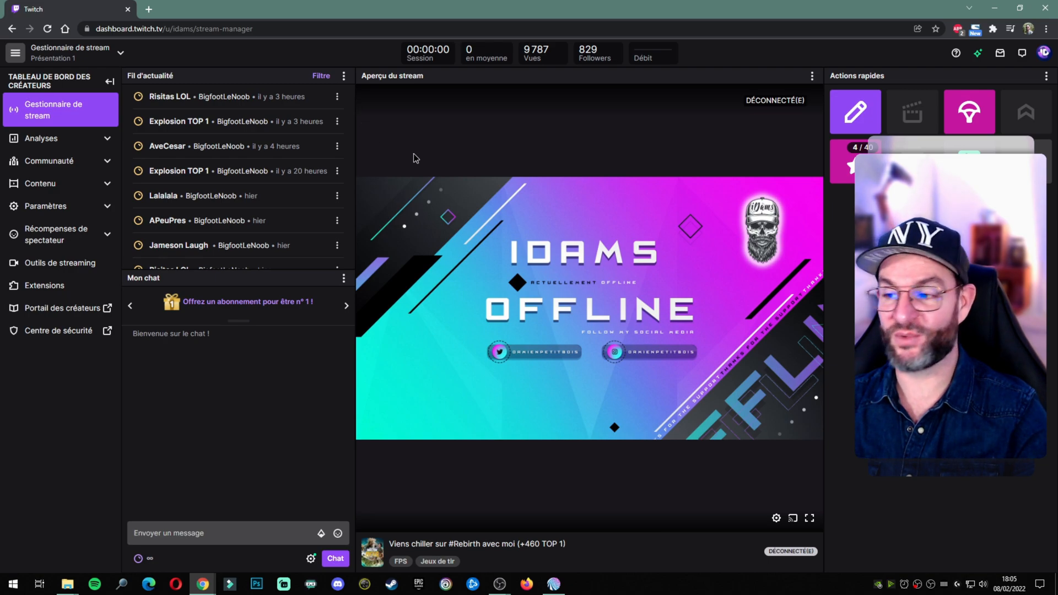
click(344, 279)
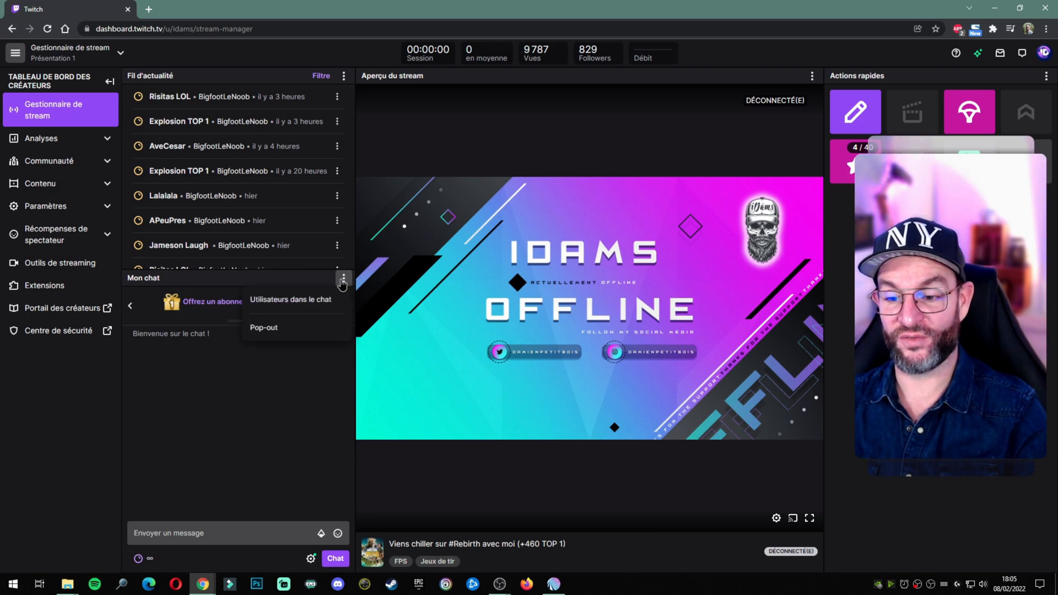
click(273, 329)
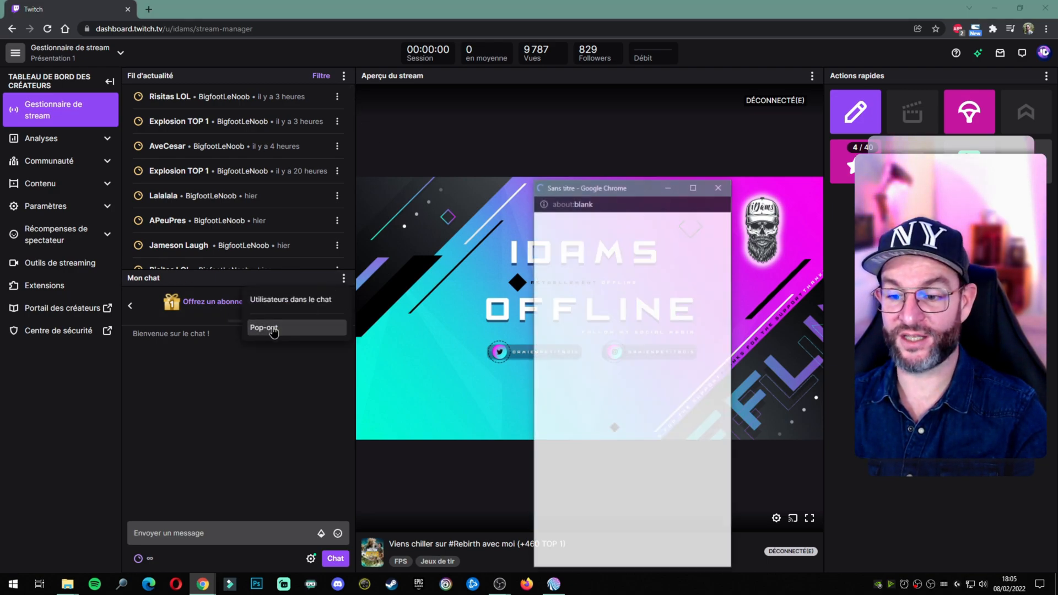
drag(623, 191, 373, 120)
click(399, 133)
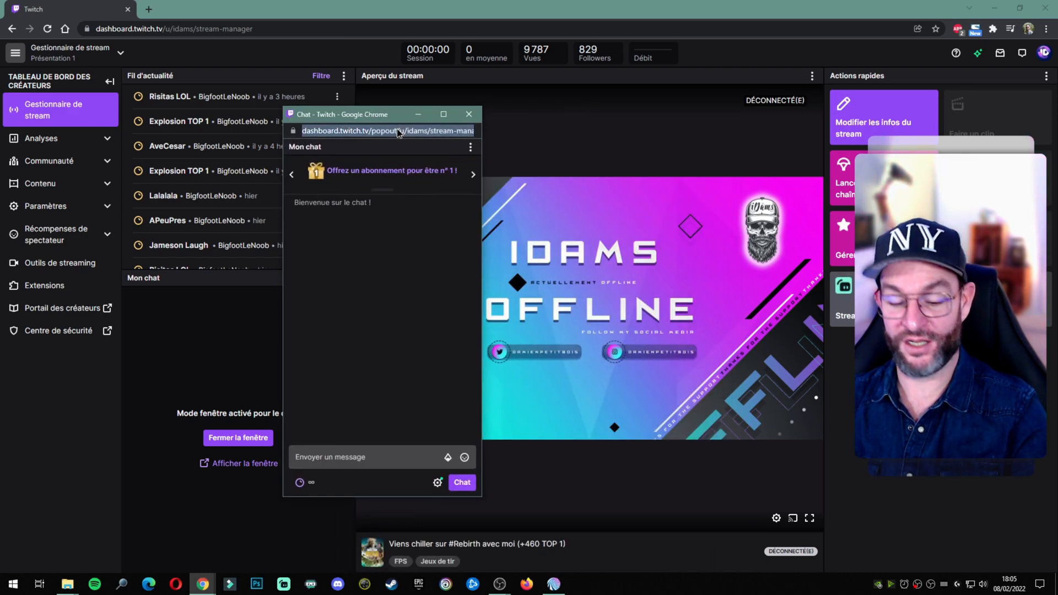
click(468, 115)
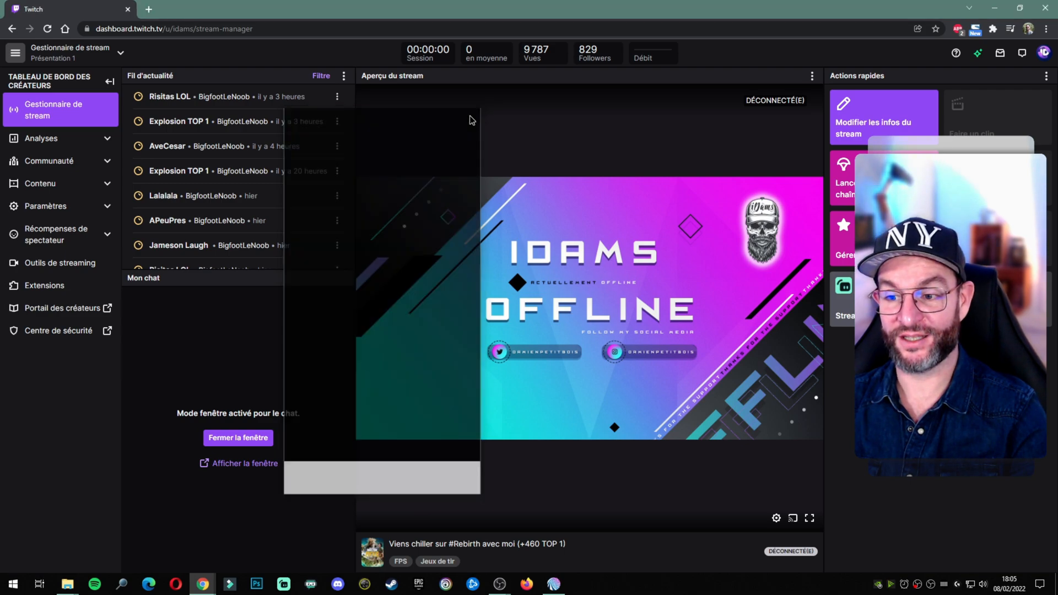
- Return to OBS, paste the copied pop-out address as the chat dock's URL, apply it, and close the custom docks dialog
key(alt+Tab)
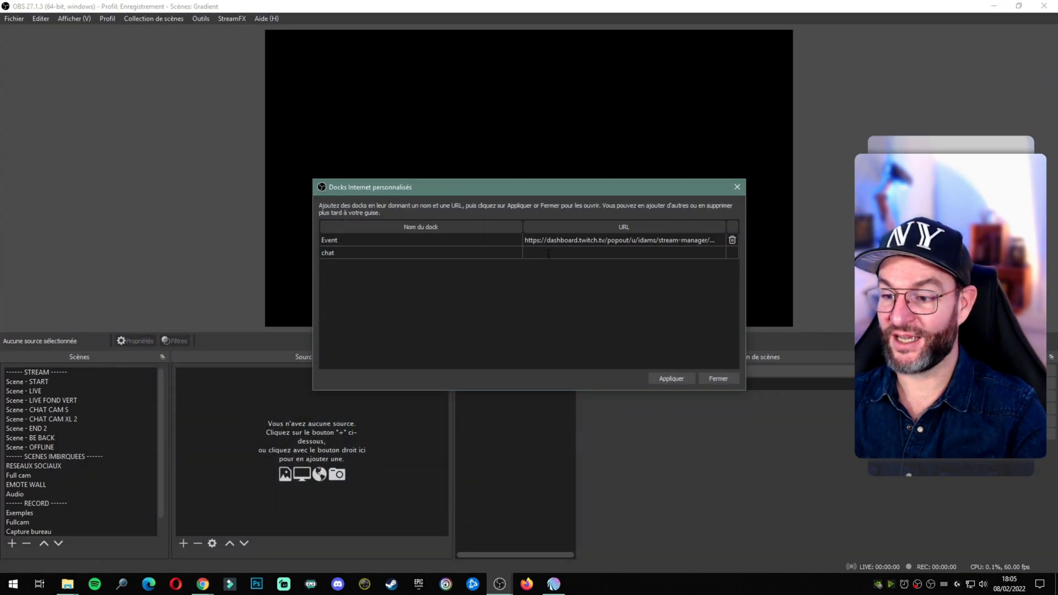
double_click(549, 253)
key(ctrl+v)
click(680, 380)
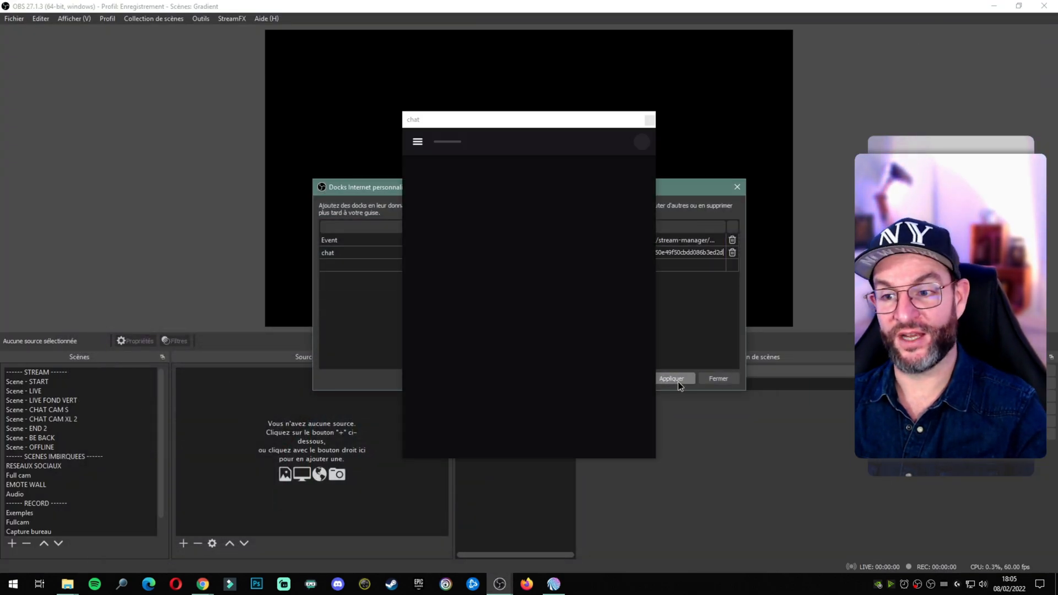
click(719, 378)
- Dock the floating chat window to the left of the preview and widen it slightly
drag(507, 118, 26, 118)
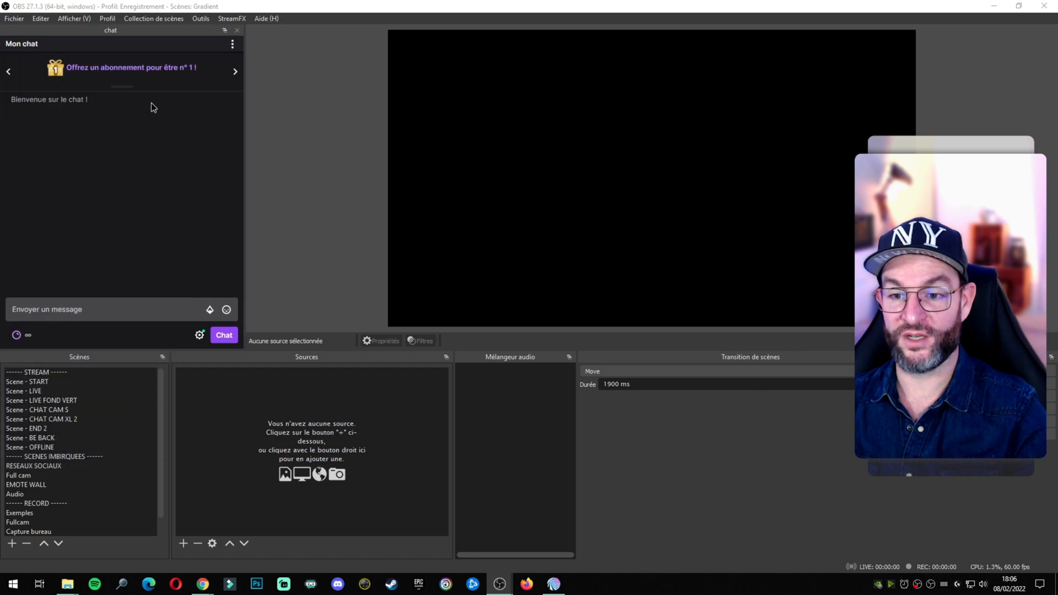
mouse_move(244, 128)
mouse_down()
mouse_move(295, 132)
mouse_move(248, 137)
mouse_up()
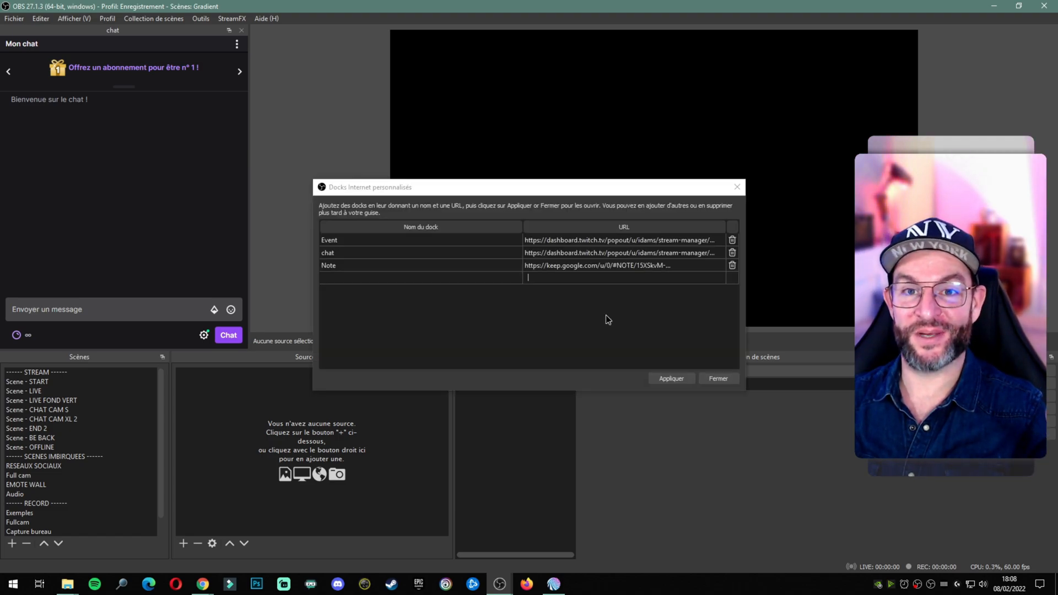
- Close the custom docks dialog, show the Note dock, and dock it across the top above the chat and preview
click(718, 378)
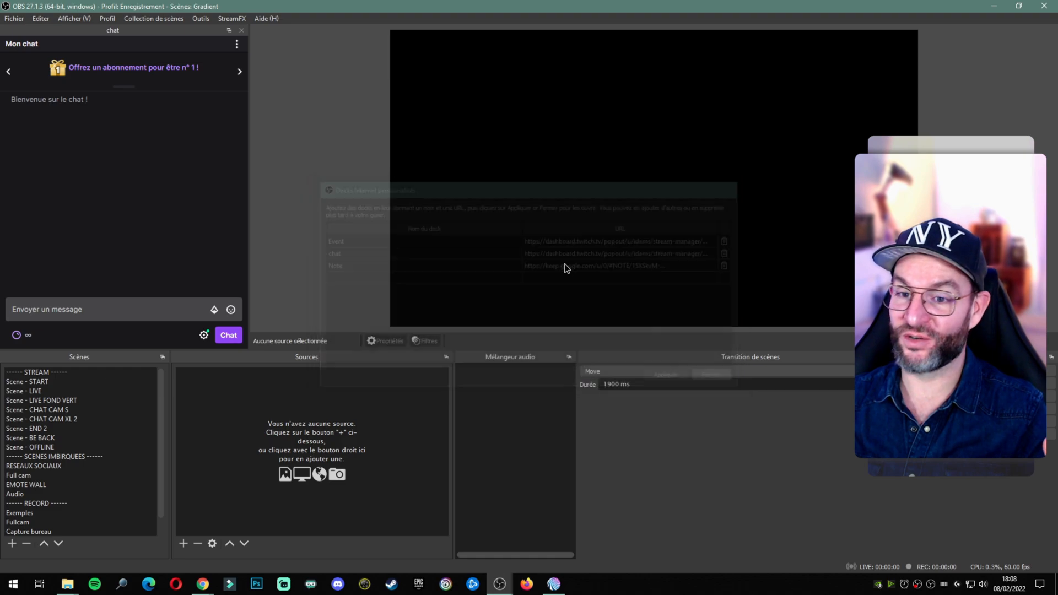
click(82, 20)
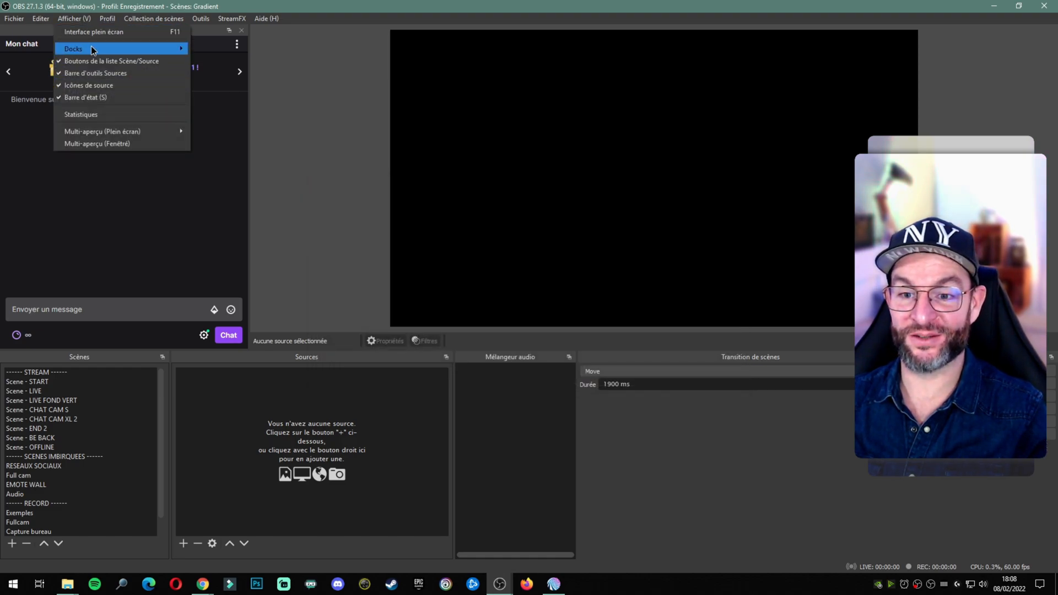
mouse_move(94, 47)
click(236, 240)
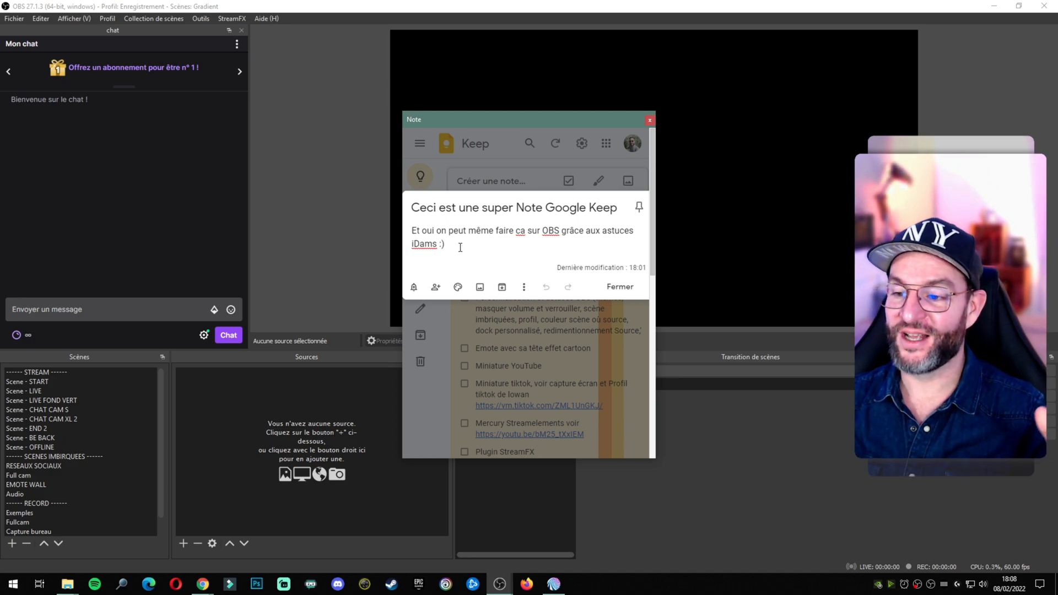
drag(447, 244, 411, 224)
drag(486, 121, 323, 36)
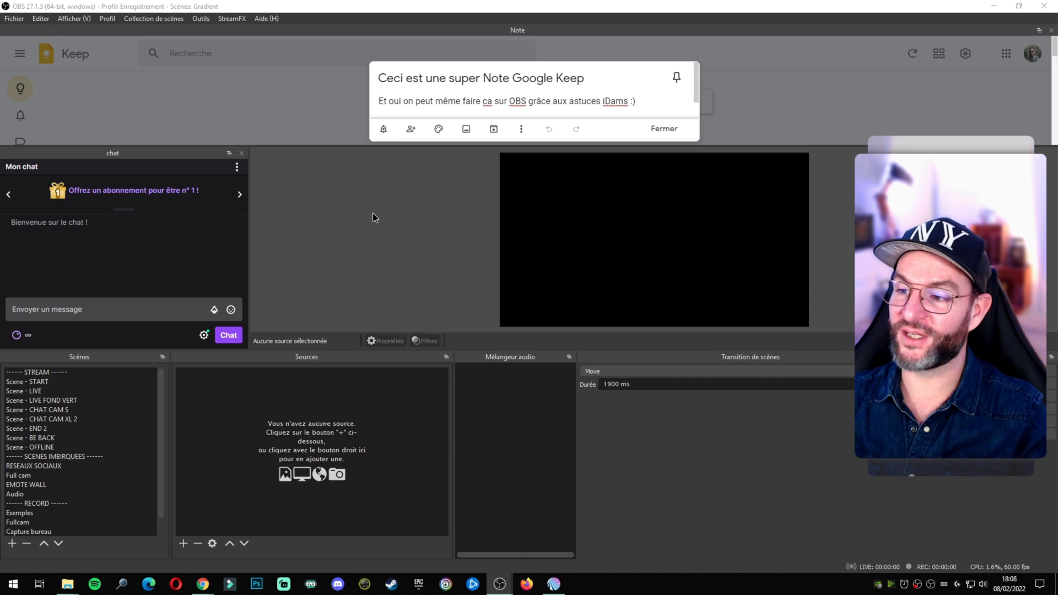
- Enter the test line "fsfdsf sdf" below the Google Keep note's text and delete it again
click(660, 99)
key(Return)
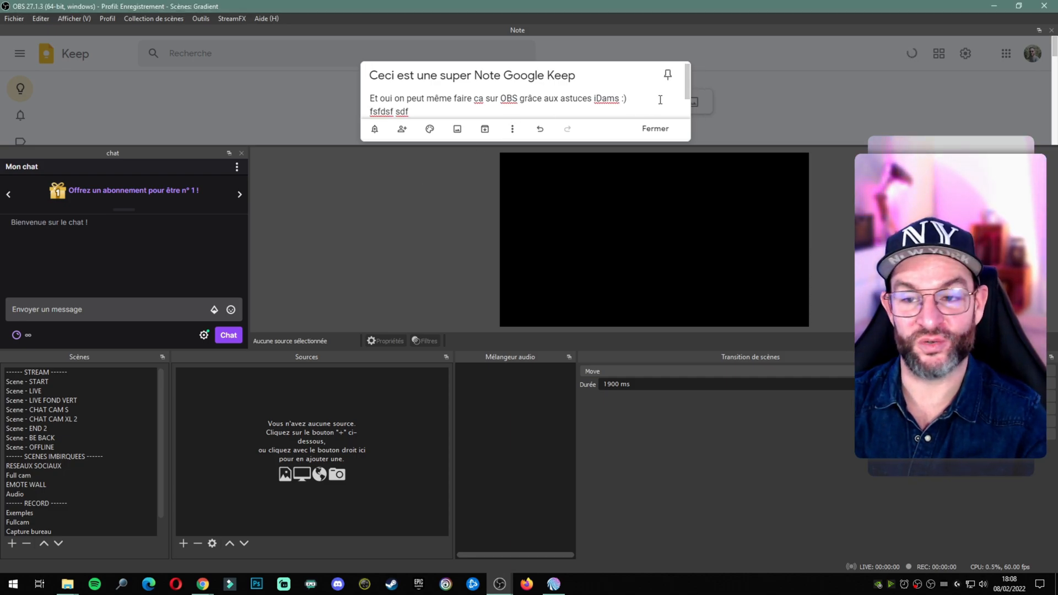
key(BackSpace)
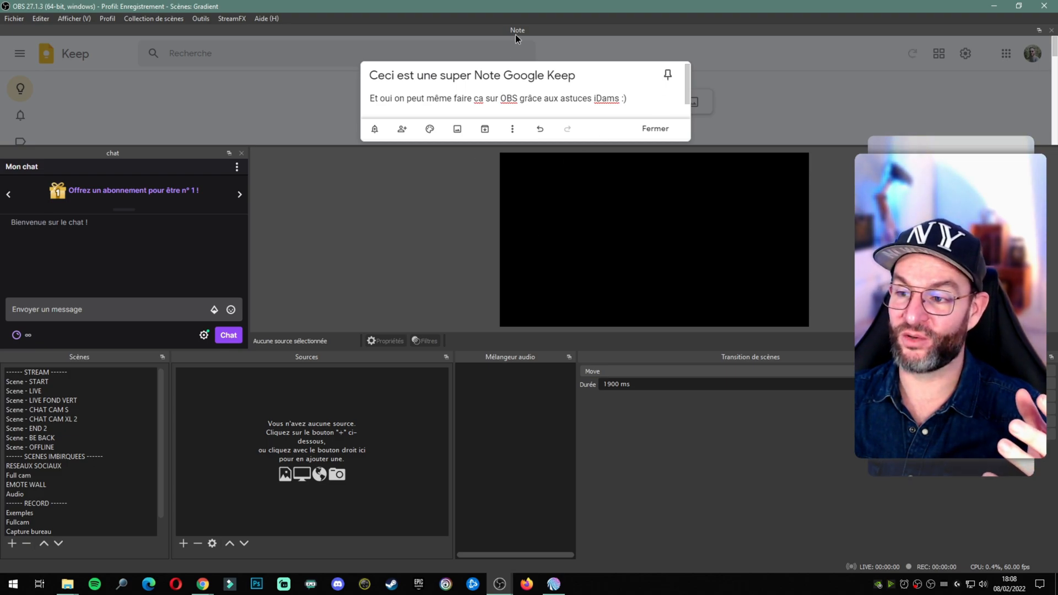
- Move the Note dock to the right of the preview, and detach it from there
drag(516, 32, 518, 138)
drag(1013, 139, 1048, 140)
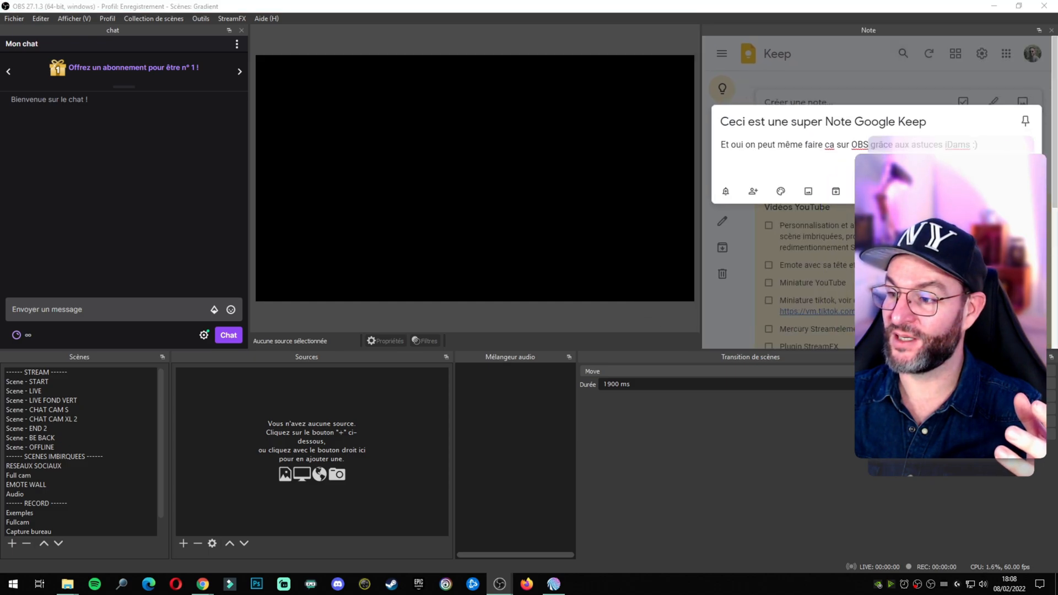
drag(825, 49, 570, 130)
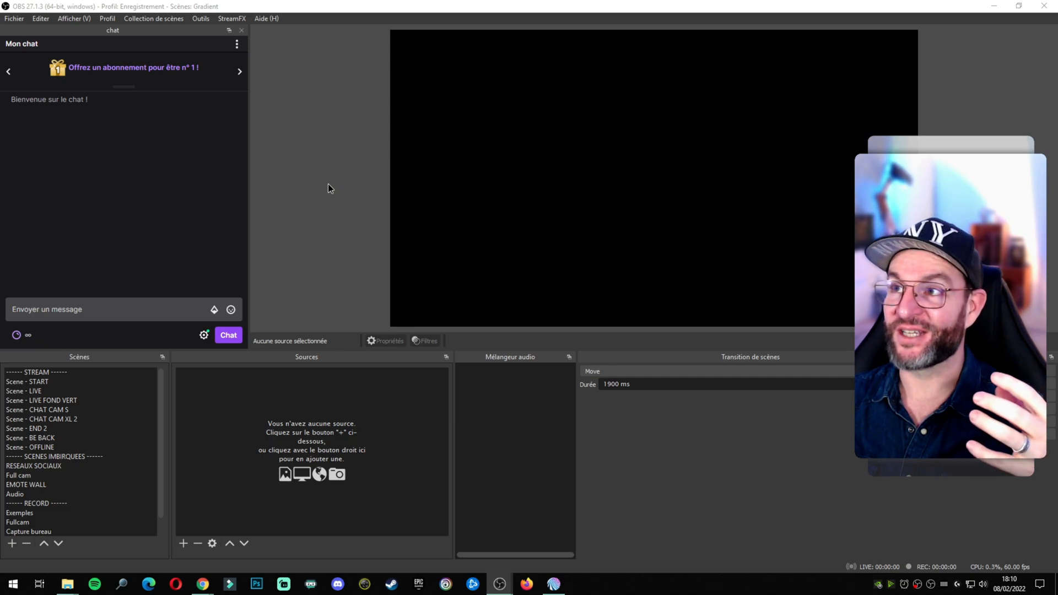
- Show the Event dock, look through its activity feed, and dock it on the right side of the preview
click(80, 19)
mouse_move(91, 51)
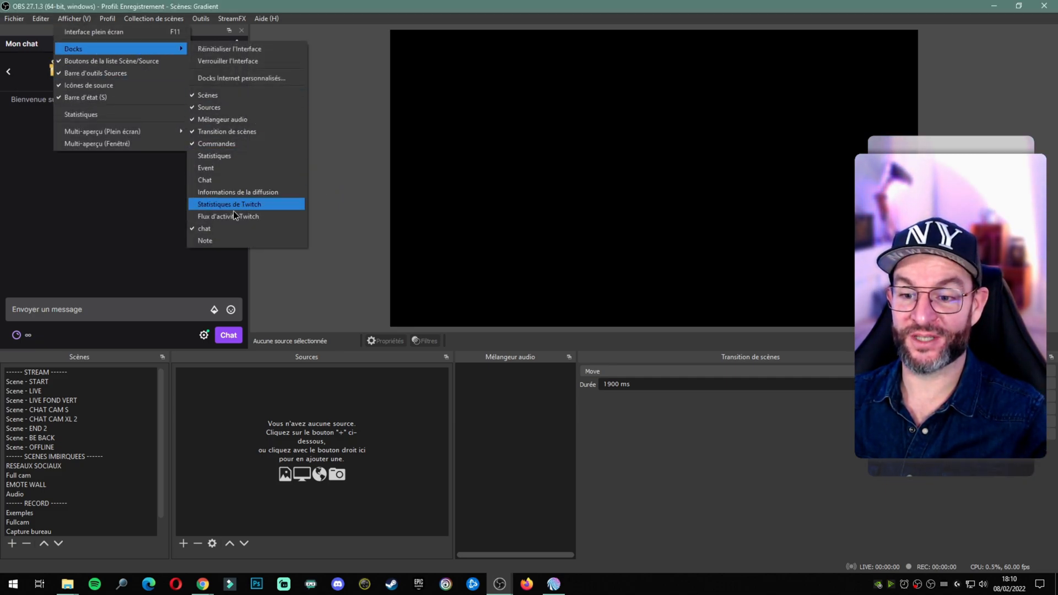
click(220, 168)
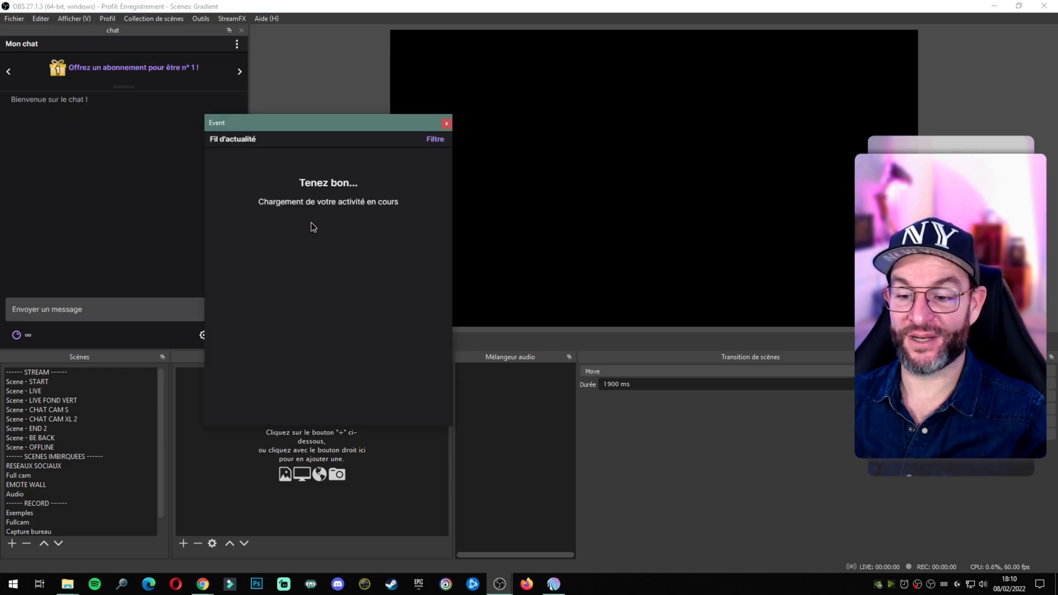
scroll(326, 237, down, 5)
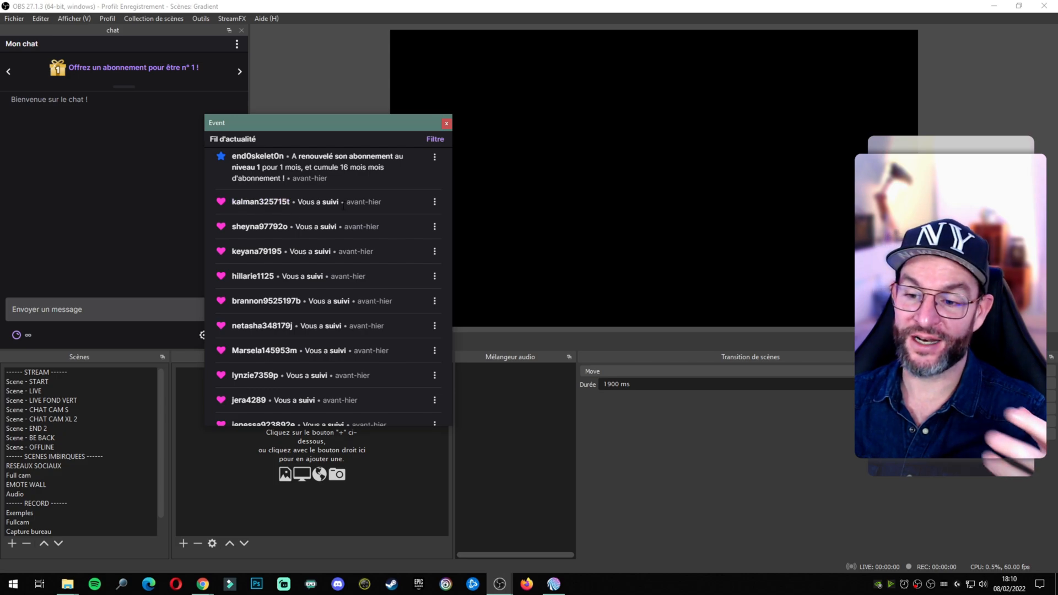
drag(318, 122, 1000, 85)
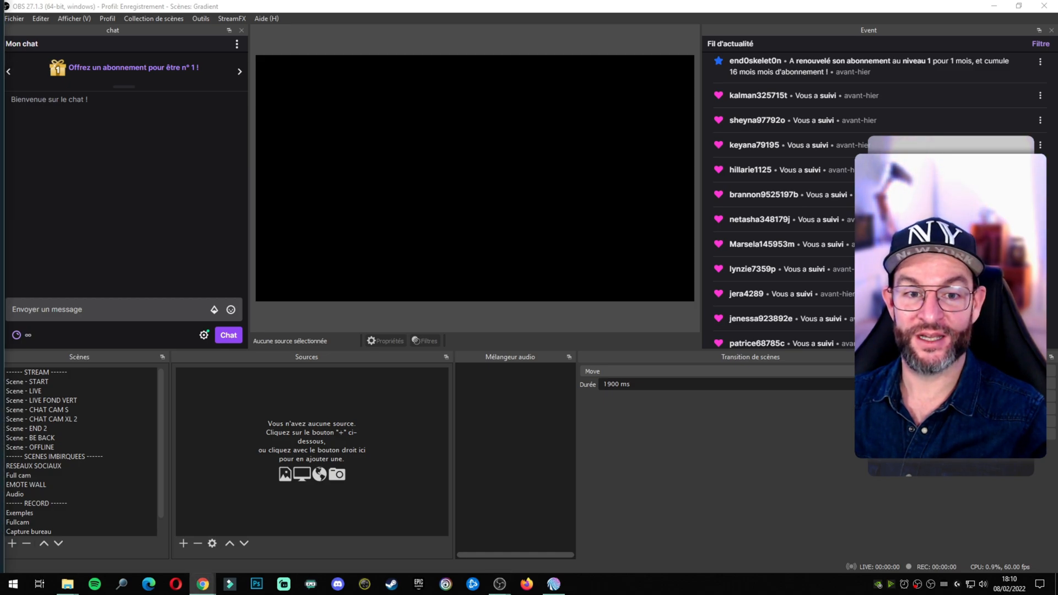
- Switch to the Streamlabs dashboard, pop out the recent events, select the pop-out's address, and return to OBS
drag(0, 55, 588, 1)
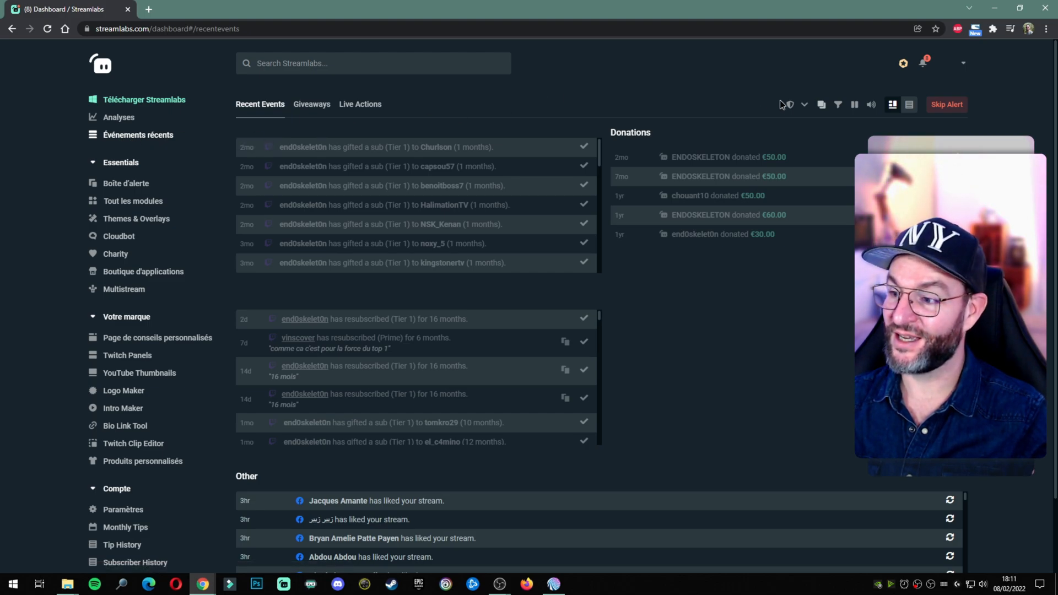
click(821, 105)
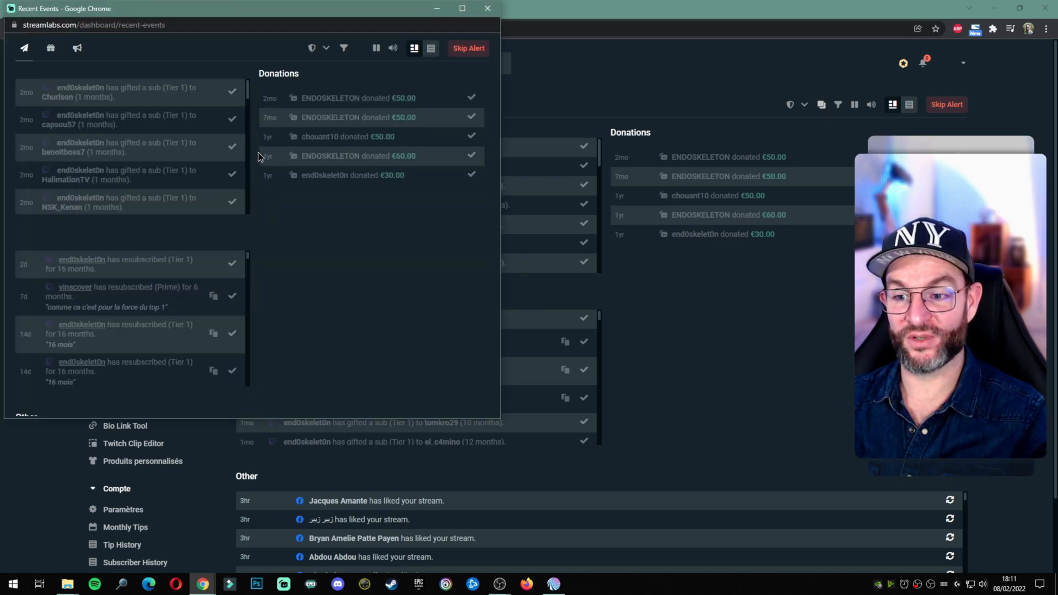
click(215, 26)
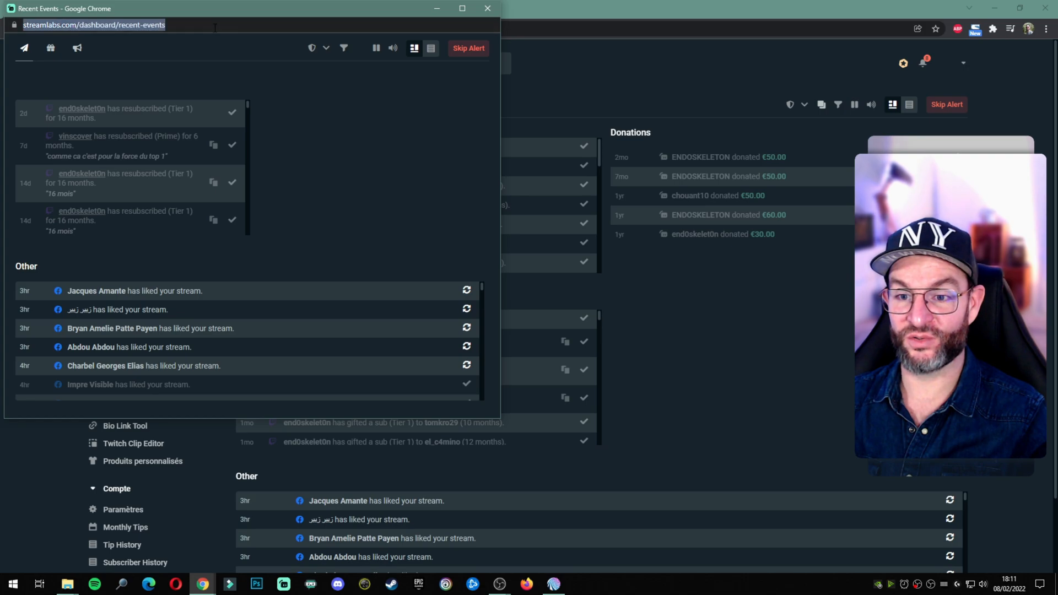
click(487, 8)
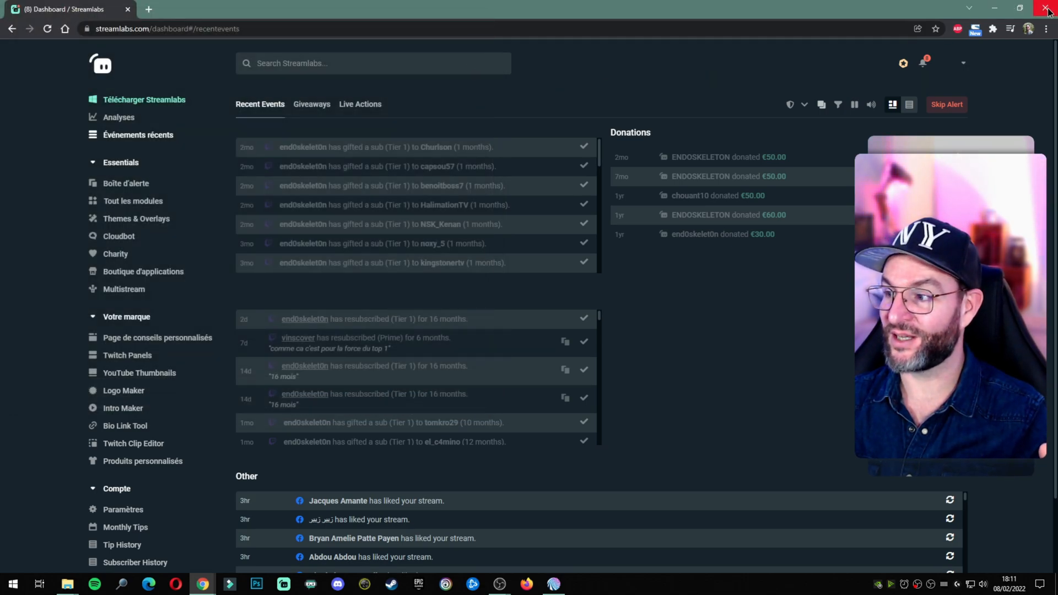
click(994, 8)
scroll(806, 142, down, 2)
scroll(807, 140, up, 2)
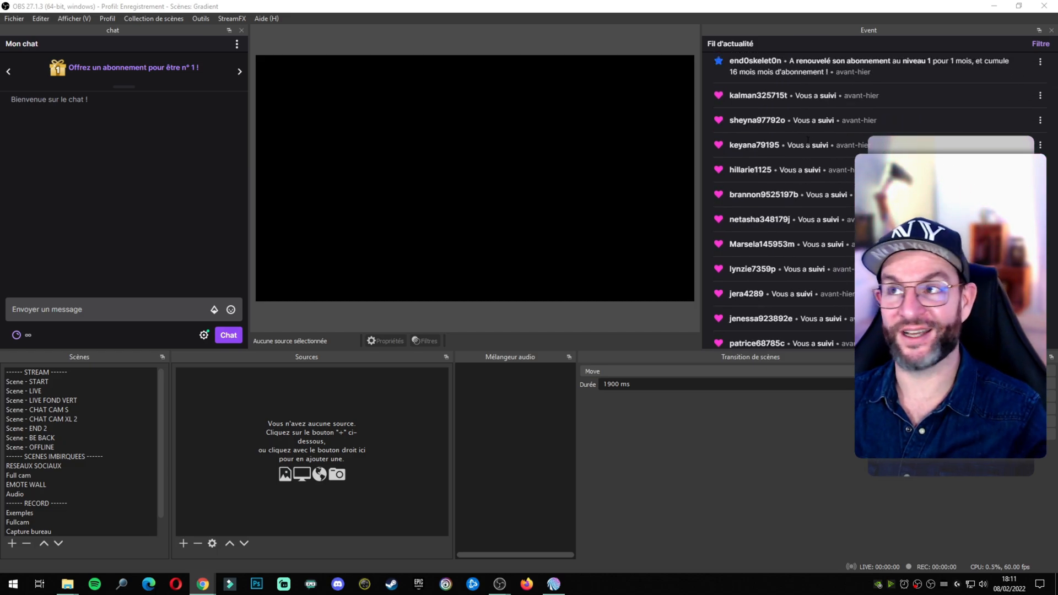
- Stack the Event dock above the chat dock with more height, and detach it again
drag(820, 32, 213, 177)
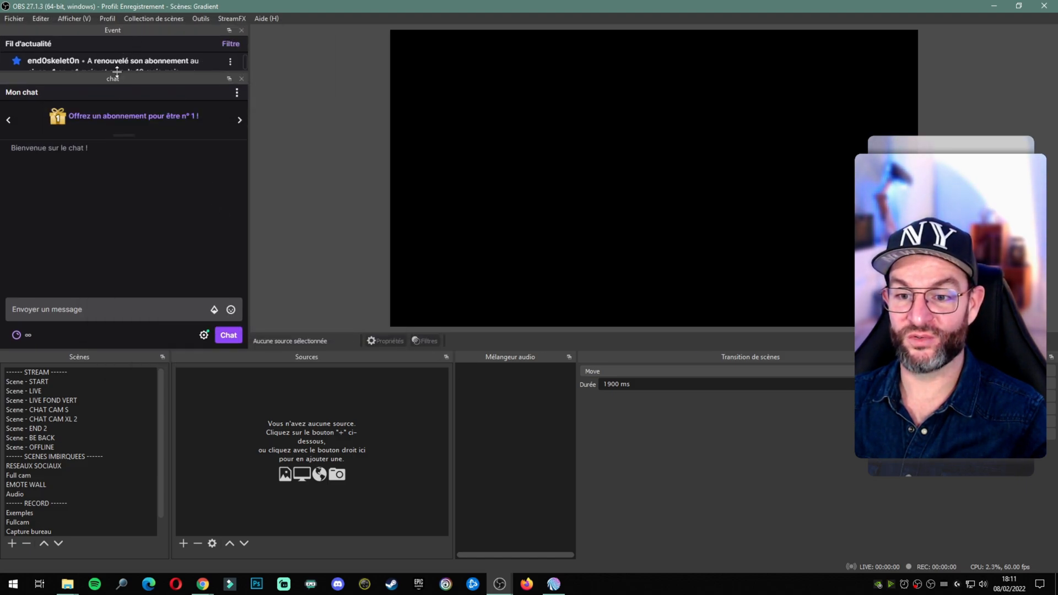
drag(118, 71, 113, 216)
drag(124, 30, 556, 385)
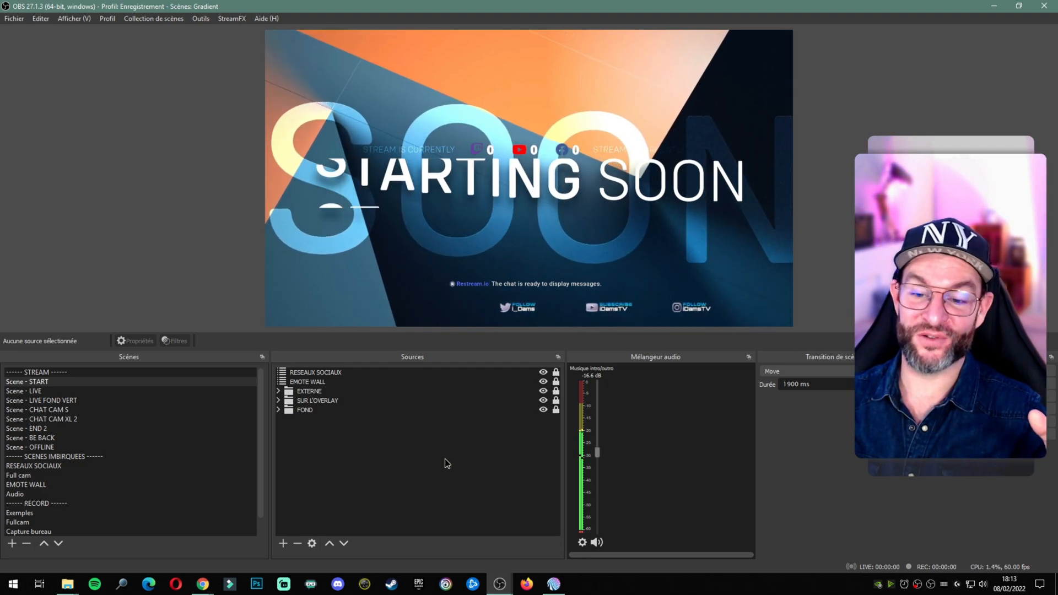
- In Scene - START, move all four sources of the EXTERNE group out of it to the end of the source list
click(37, 373)
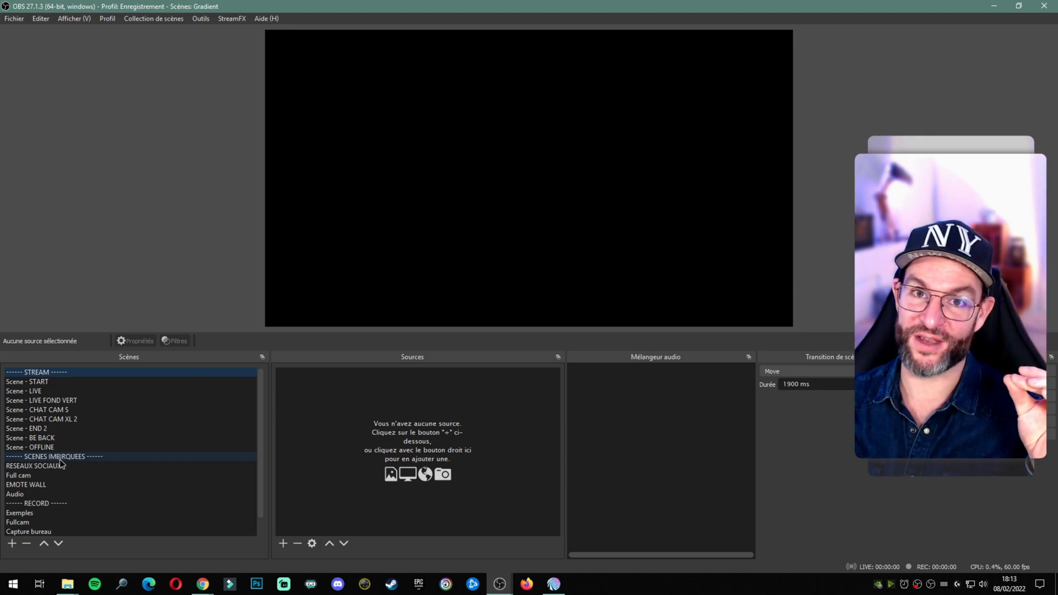
key(Down)
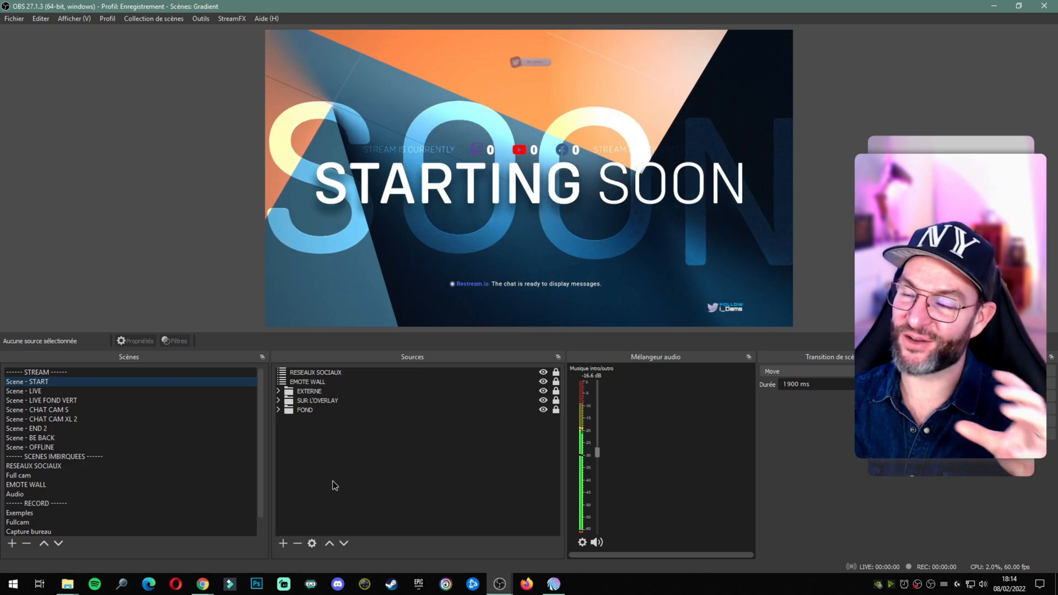
click(279, 391)
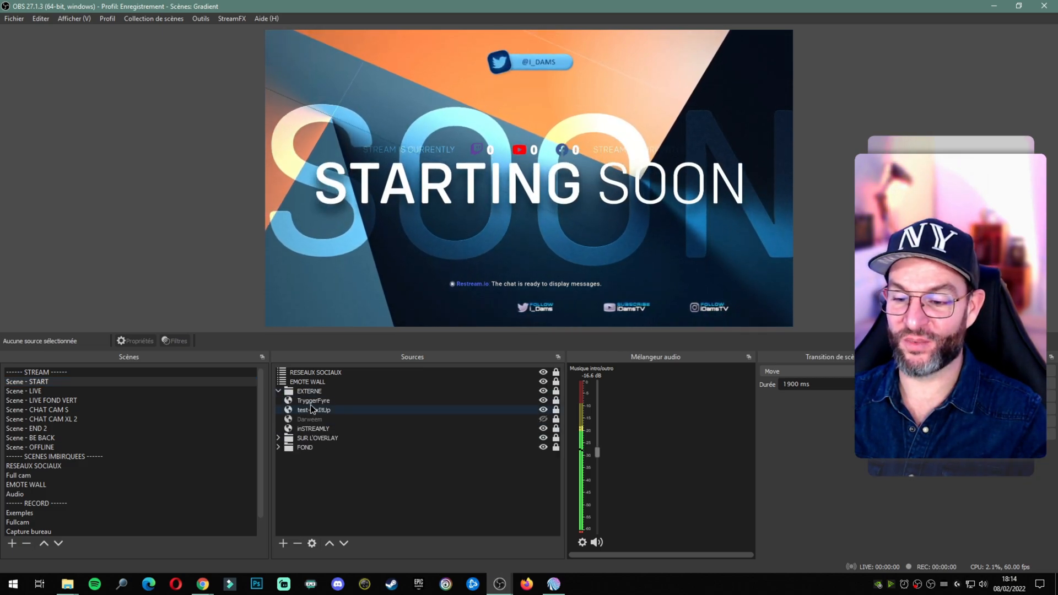
click(312, 401)
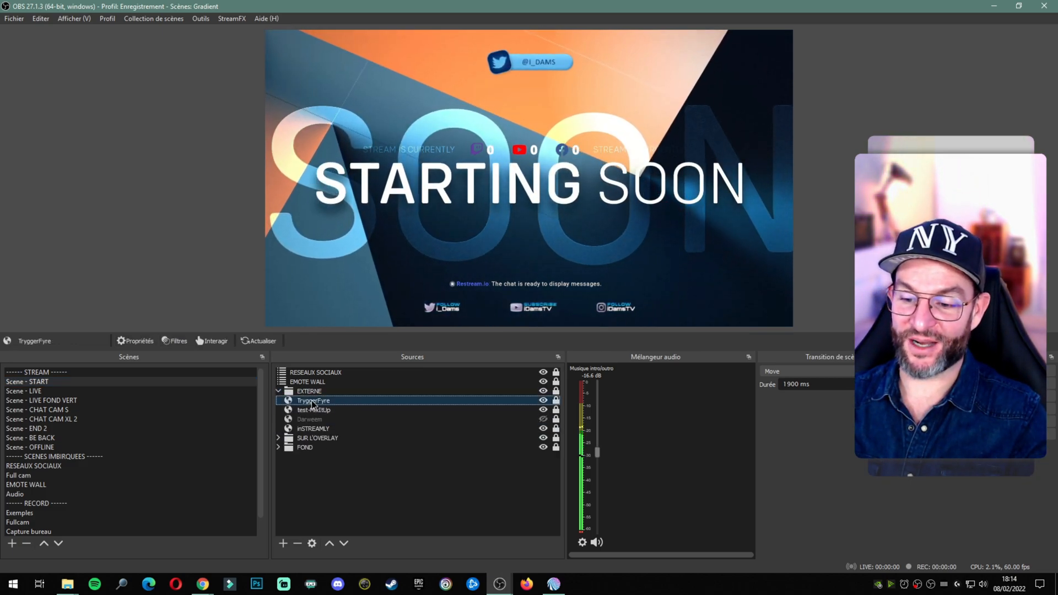
shift+click(312, 429)
drag(313, 429, 310, 477)
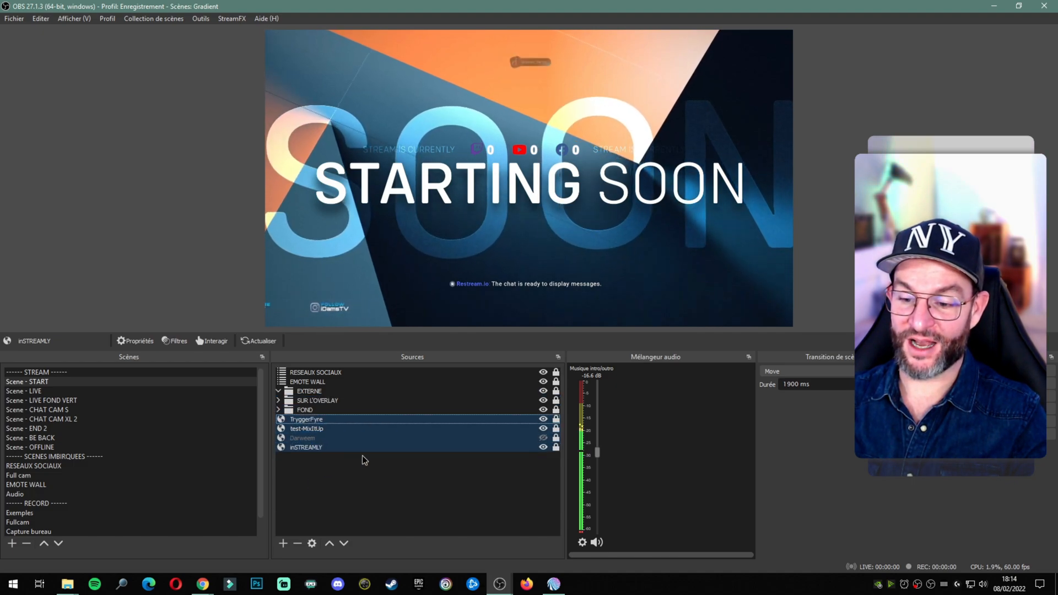
click(329, 455)
- Delete the emptied EXTERNE group from the sources and confirm the removal
click(305, 393)
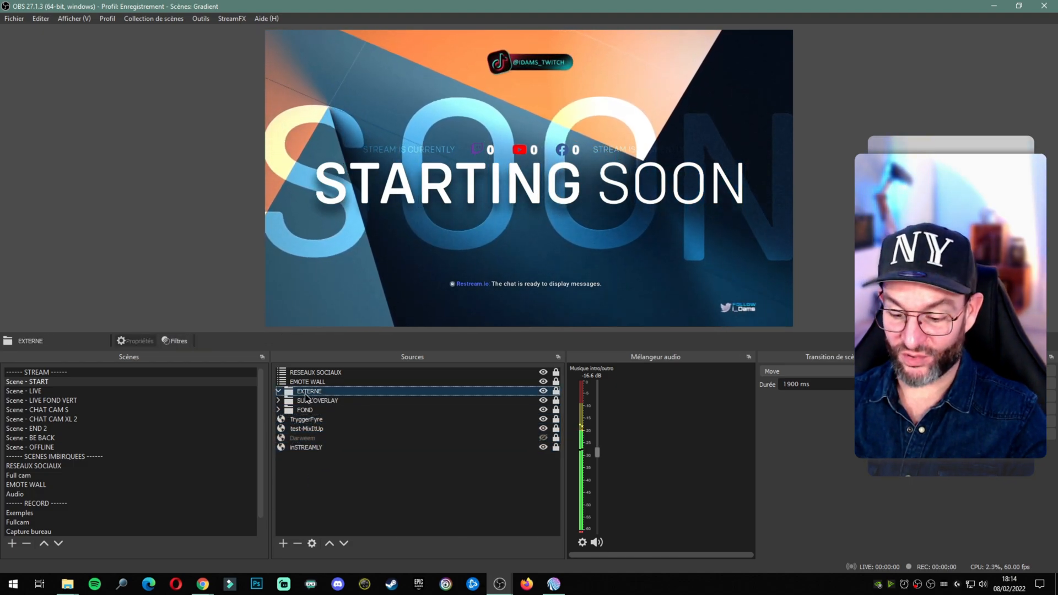
key(Delete)
click(562, 305)
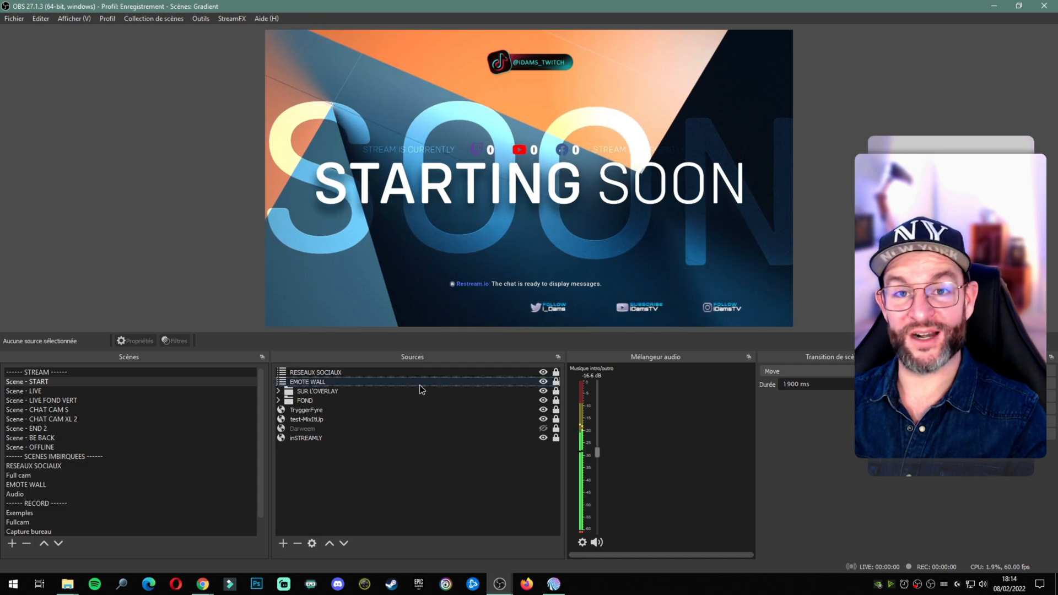
- Select only the TryggerFyre, test-MixItUp and inSTREAMLY sources, leaving out the hidden one between them
click(306, 411)
ctrl+click(307, 419)
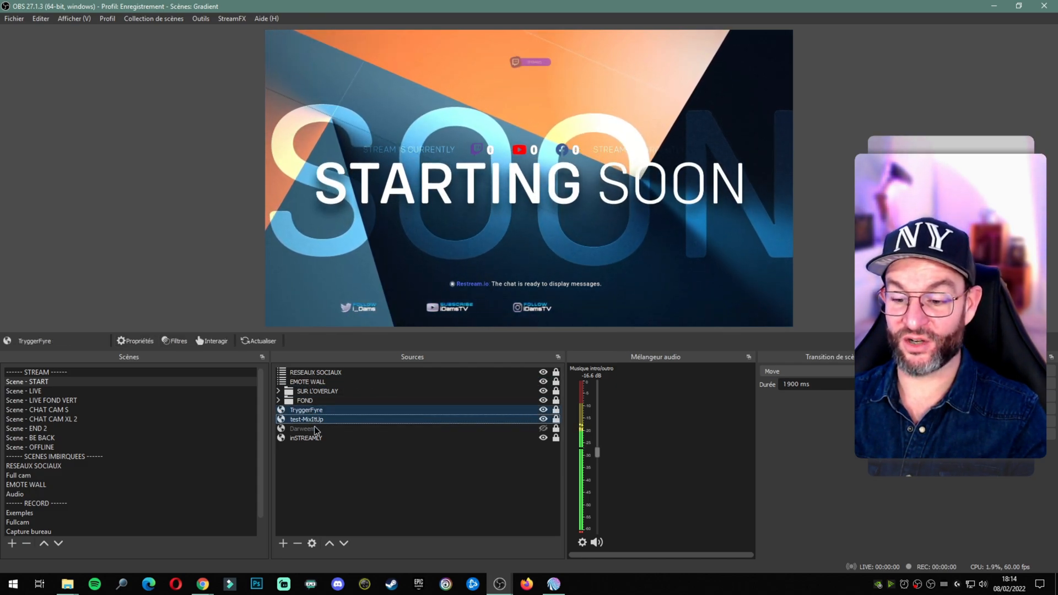
ctrl+click(312, 438)
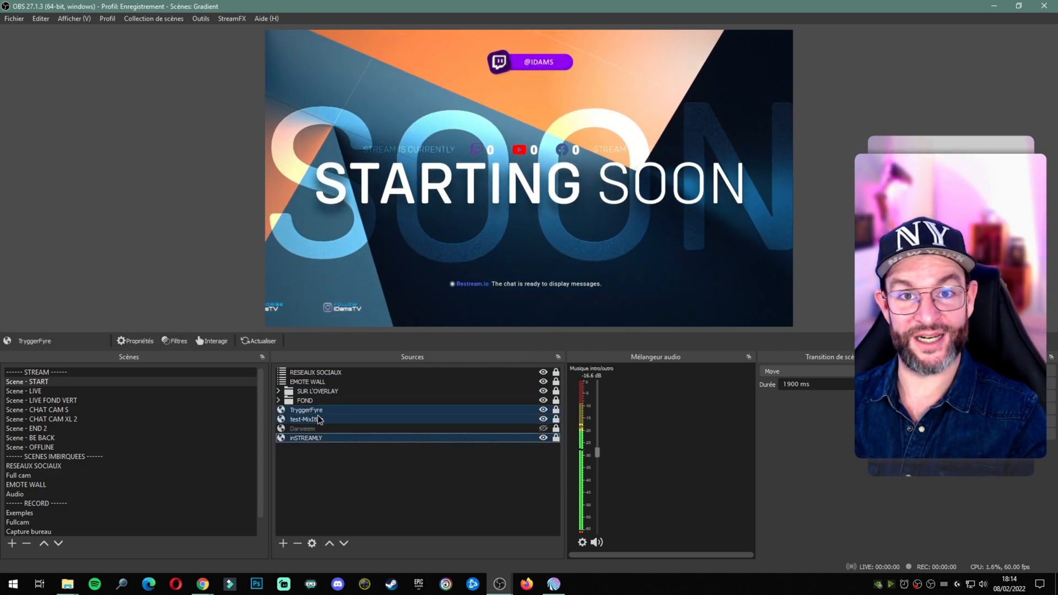
- Group the four sources from TryggerFyre through inSTREAMLY under the default group name, and collapse the group
click(304, 411)
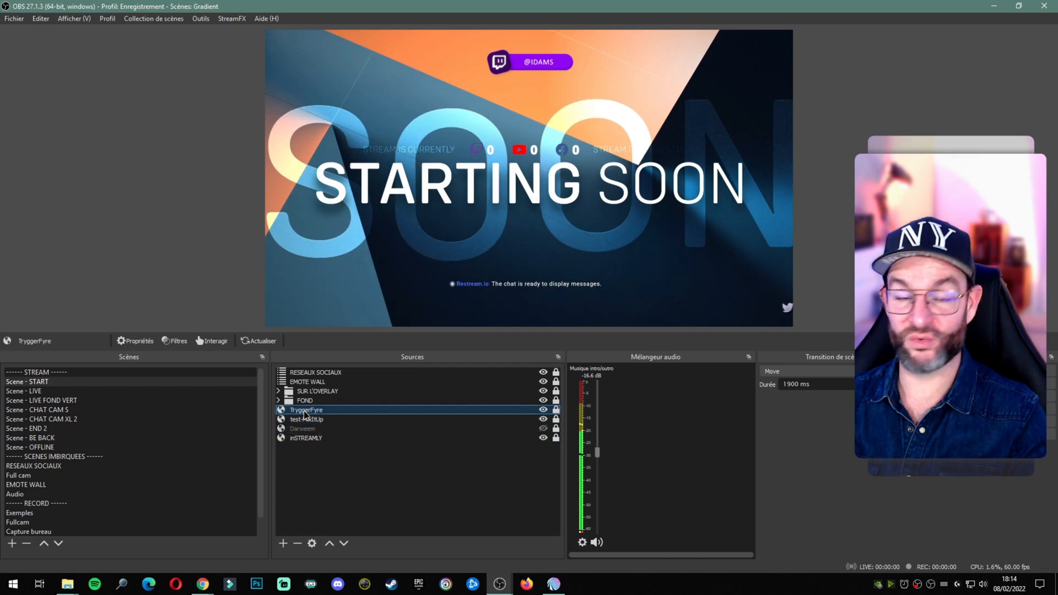
shift+click(311, 439)
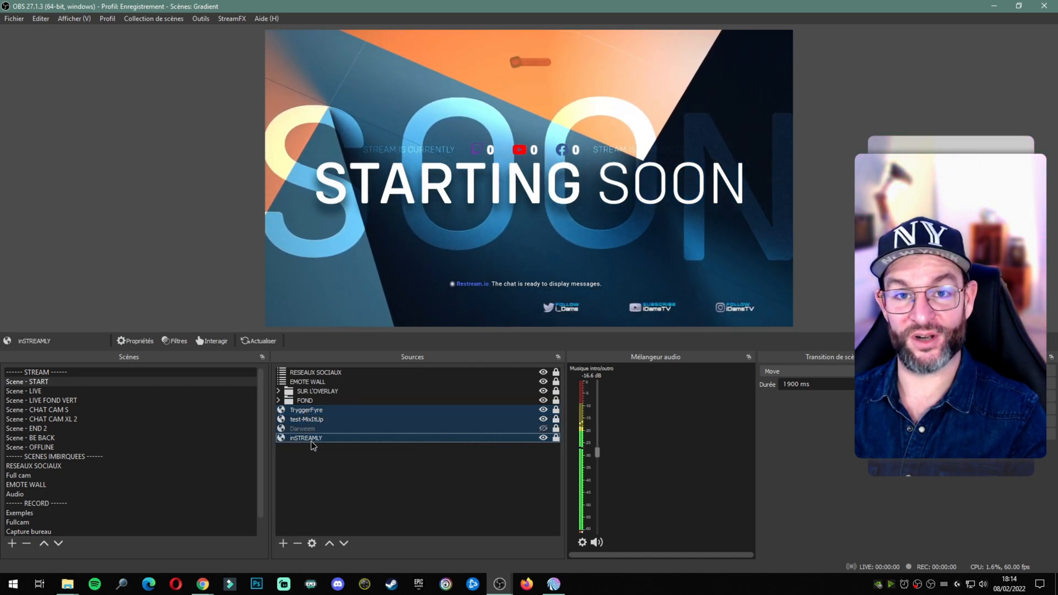
right_click(309, 423)
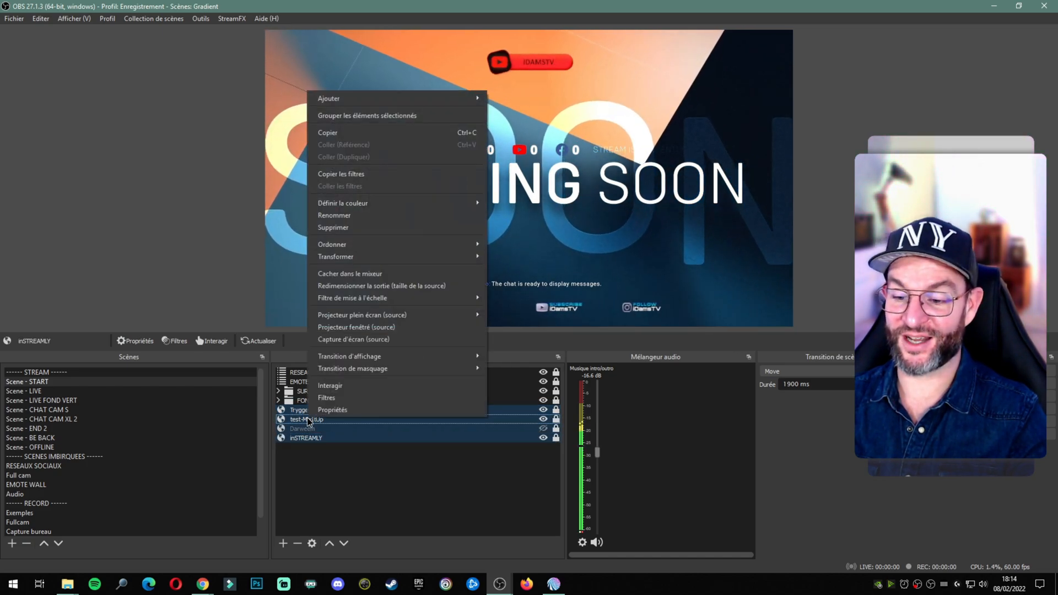
click(378, 116)
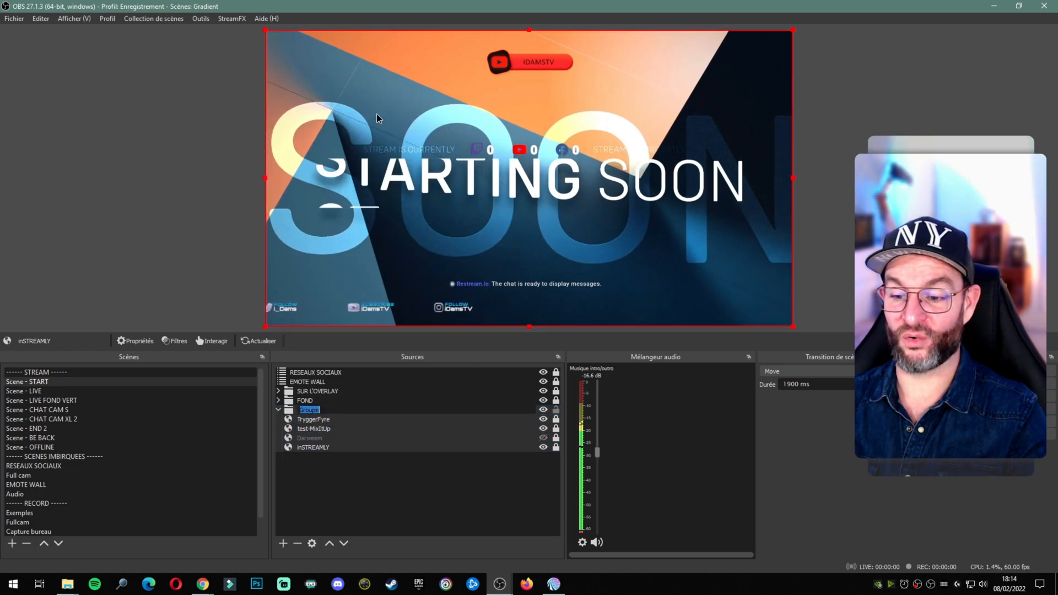
click(337, 484)
click(279, 409)
- Move the new group up the source list to between EMOTE WALL and SUR L'OVERLAY
click(301, 410)
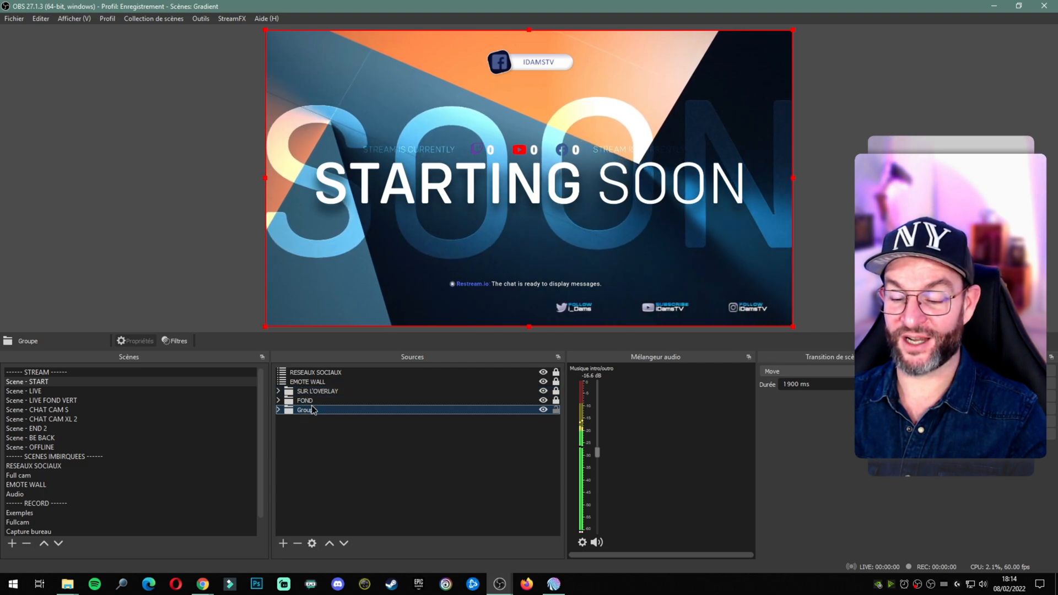
drag(290, 410, 305, 388)
click(328, 432)
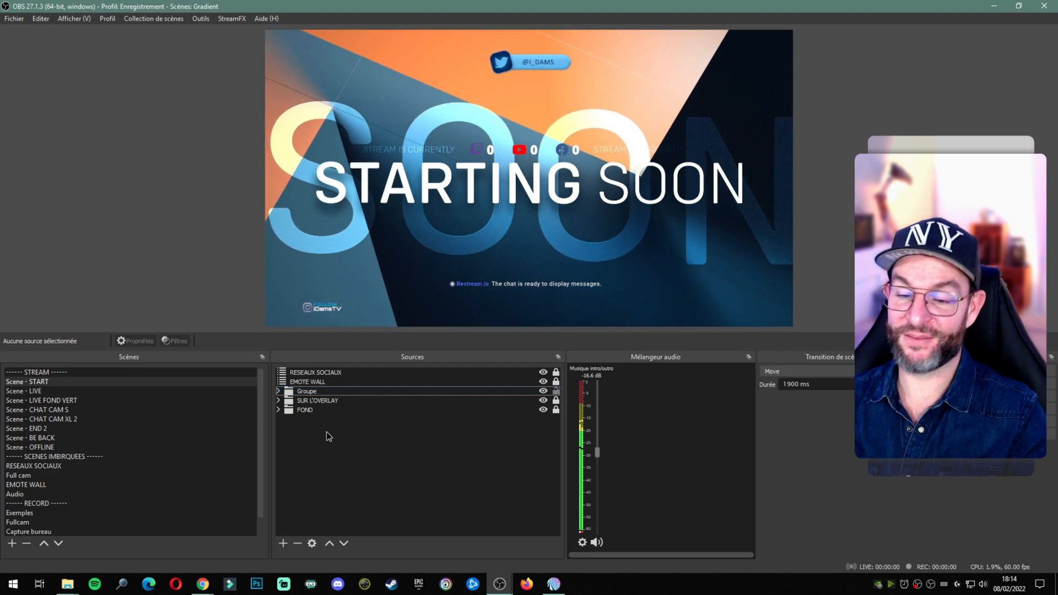
right_click(306, 393)
click(359, 202)
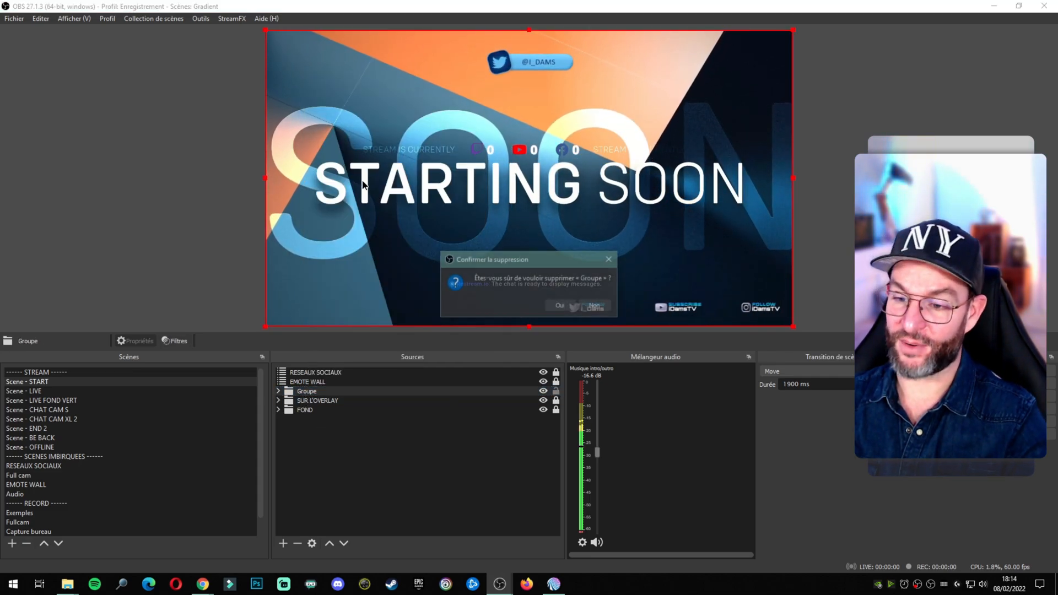
click(595, 305)
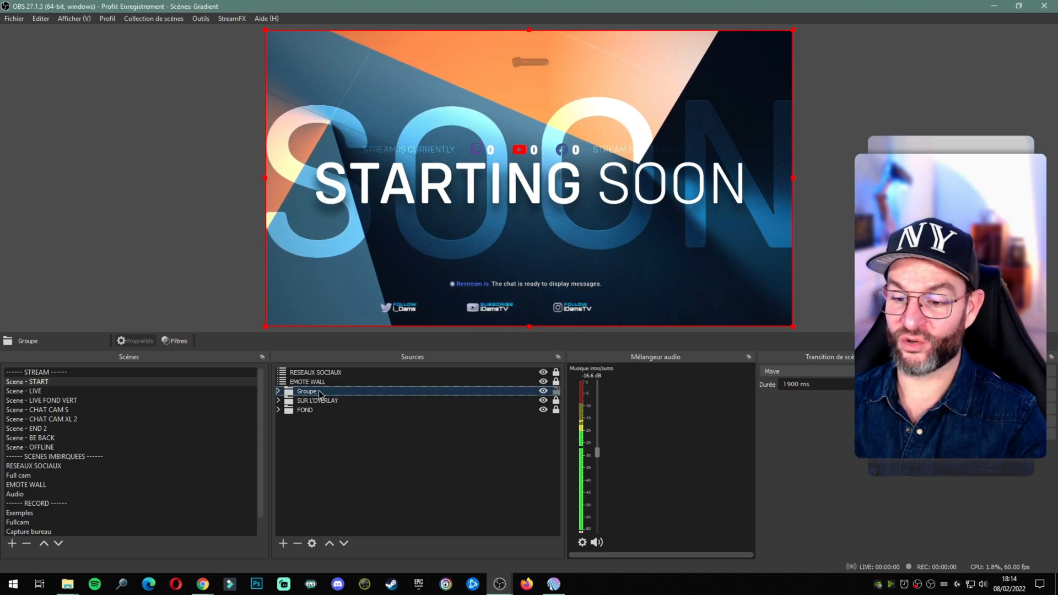
- Rename the new source group EXTERNE and clear the selection
right_click(318, 390)
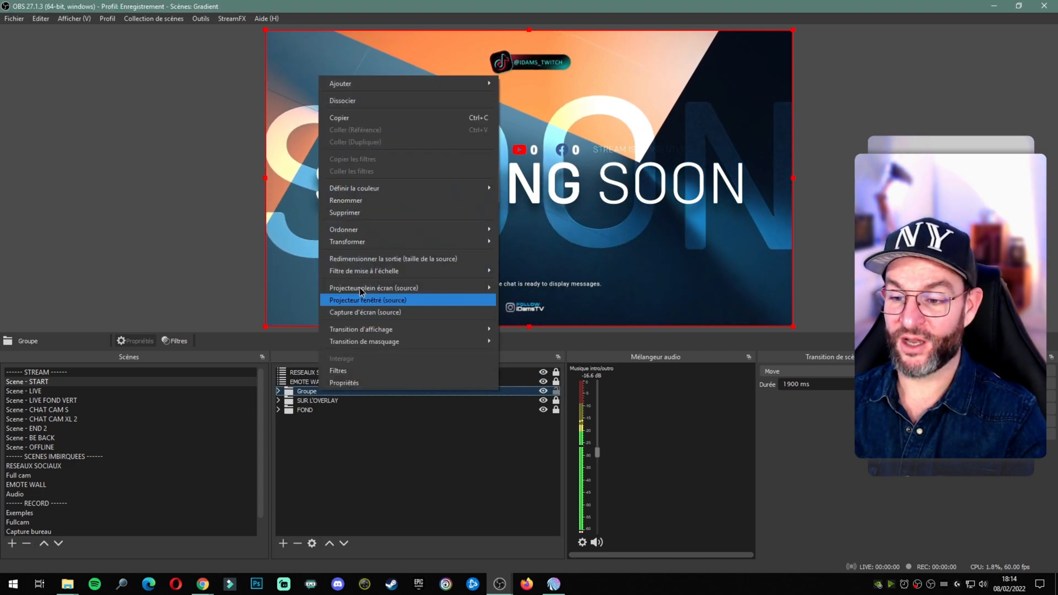
click(368, 202)
text(EXTERNE)
key(Return)
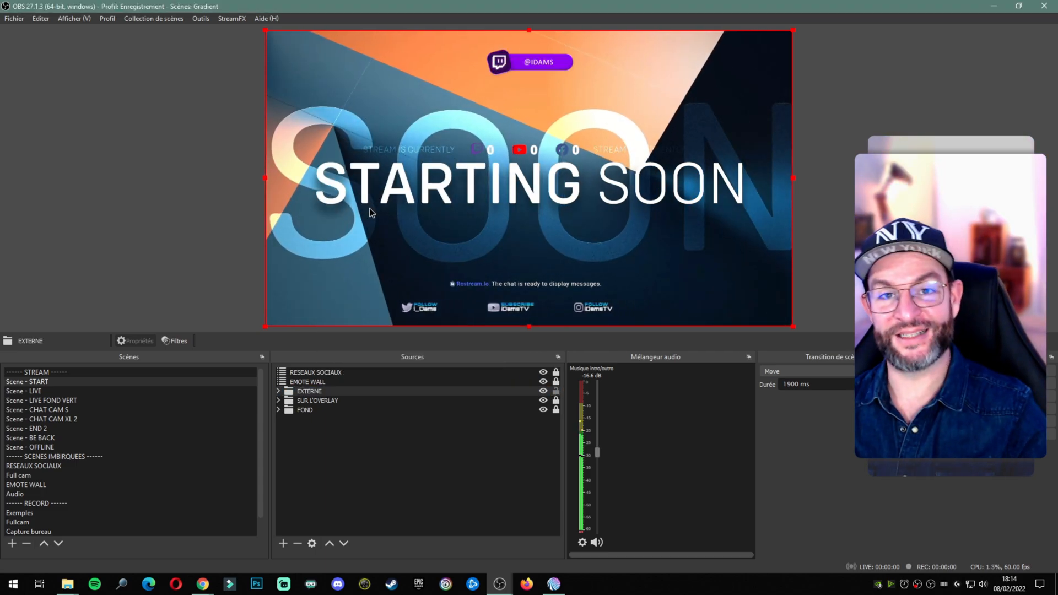
click(329, 484)
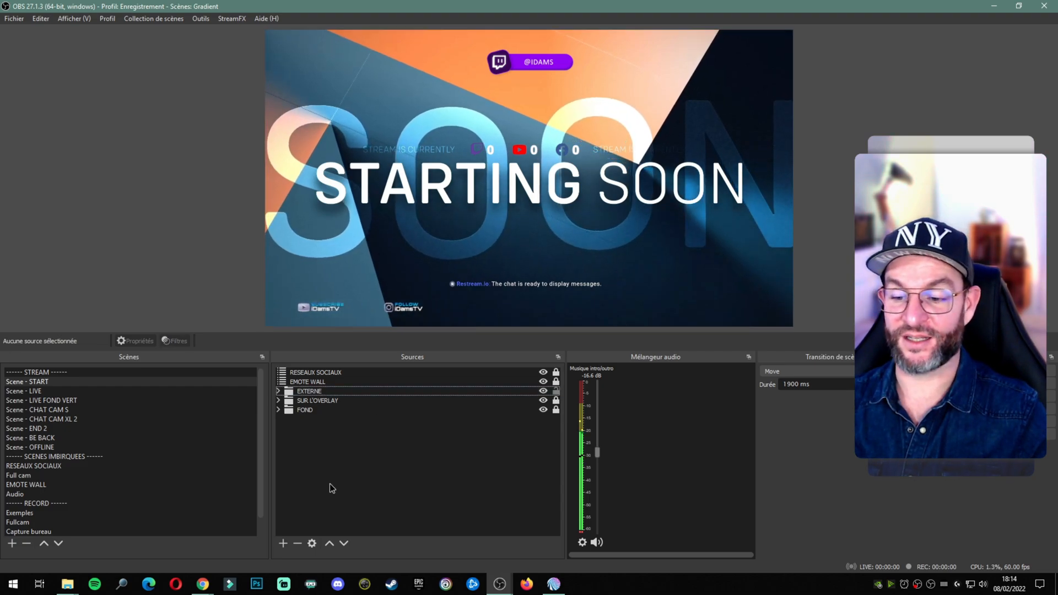
- Set the EXTERNE group's colour in the source list to the red preset
click(300, 391)
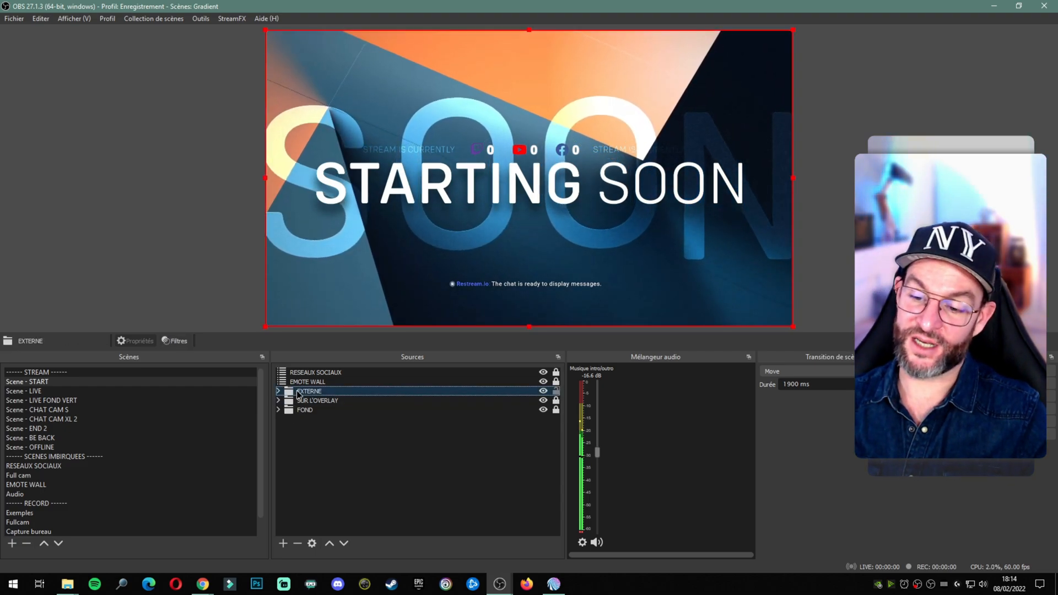
right_click(298, 393)
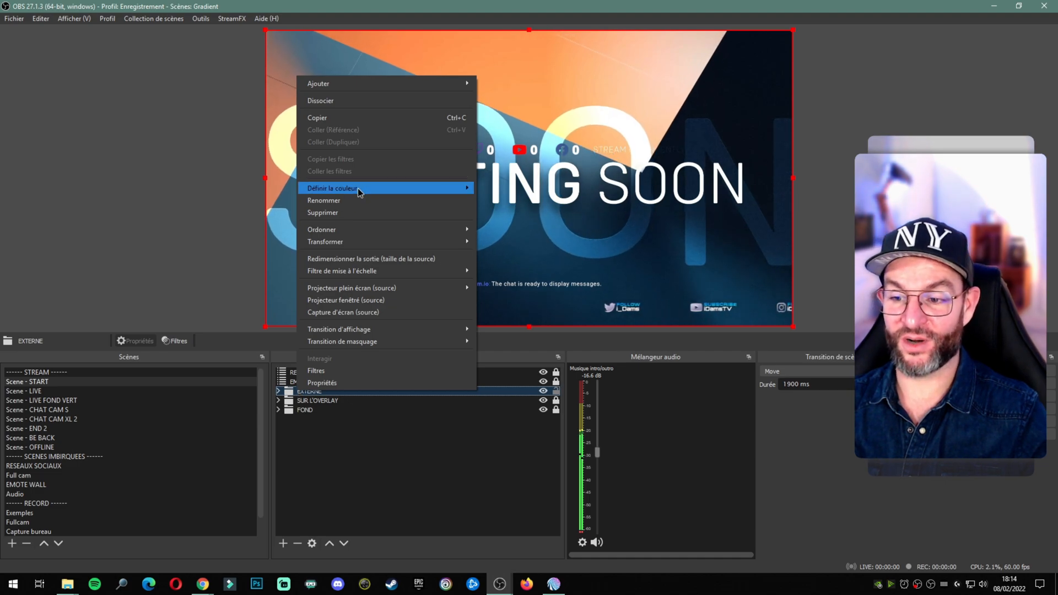
mouse_move(460, 188)
click(504, 221)
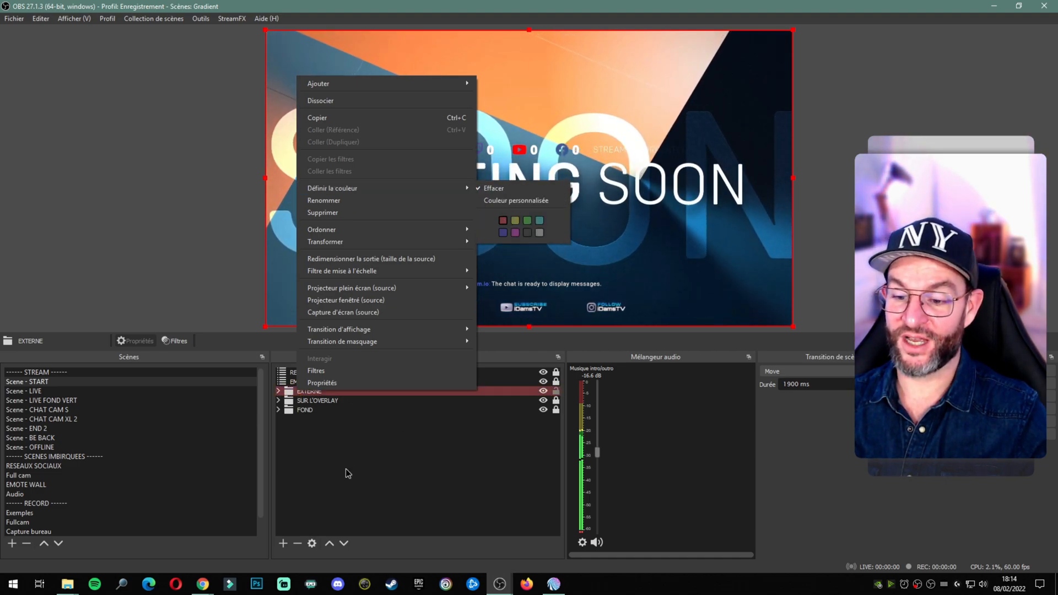
click(346, 468)
- Set the SUR L'OVERLAY group's colour in the source list to the red preset and clear the selection
right_click(309, 398)
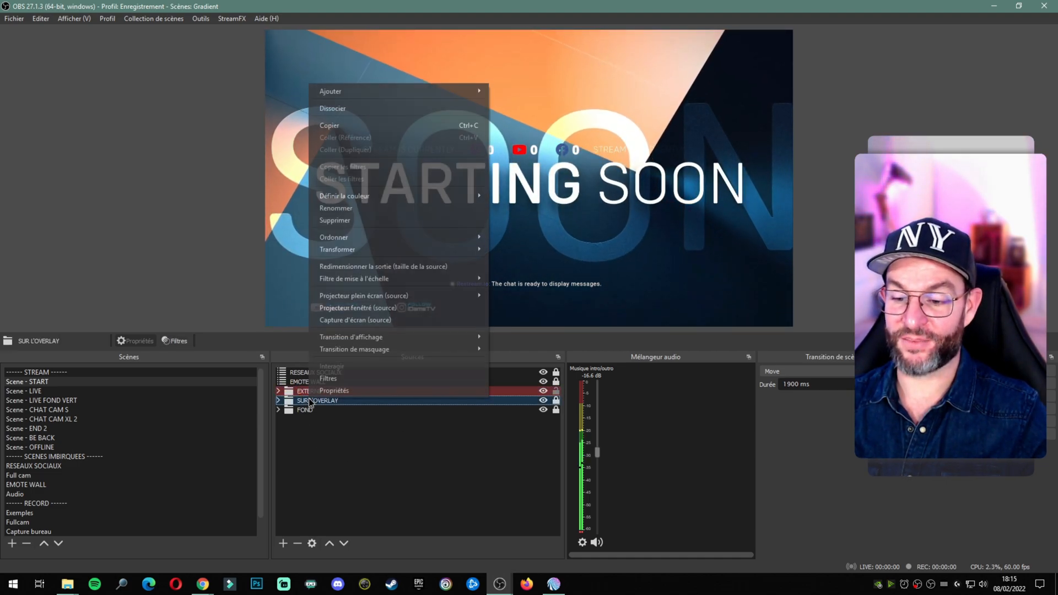
mouse_move(372, 195)
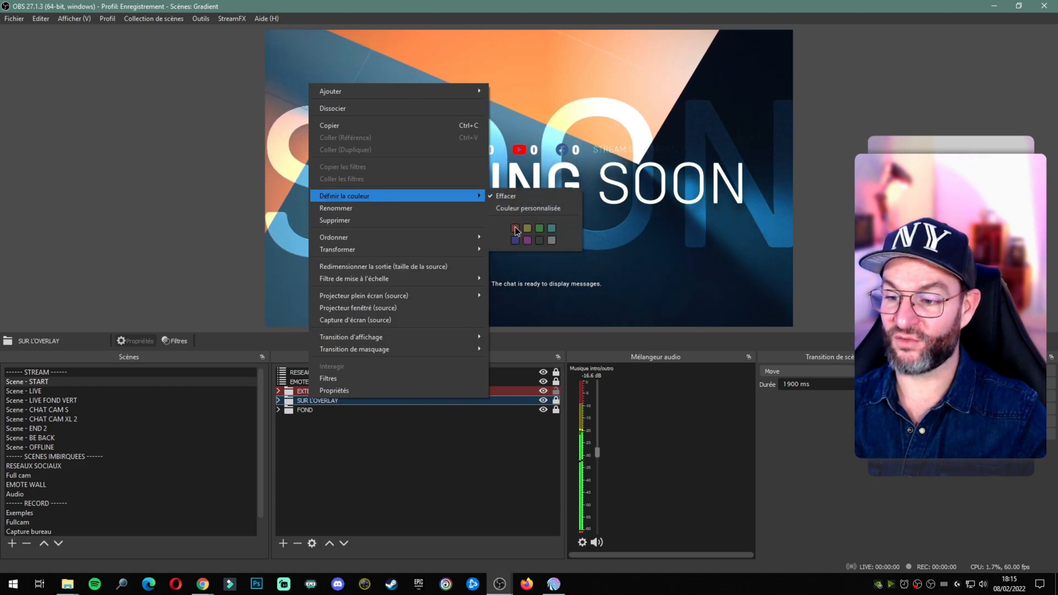
click(514, 228)
click(335, 461)
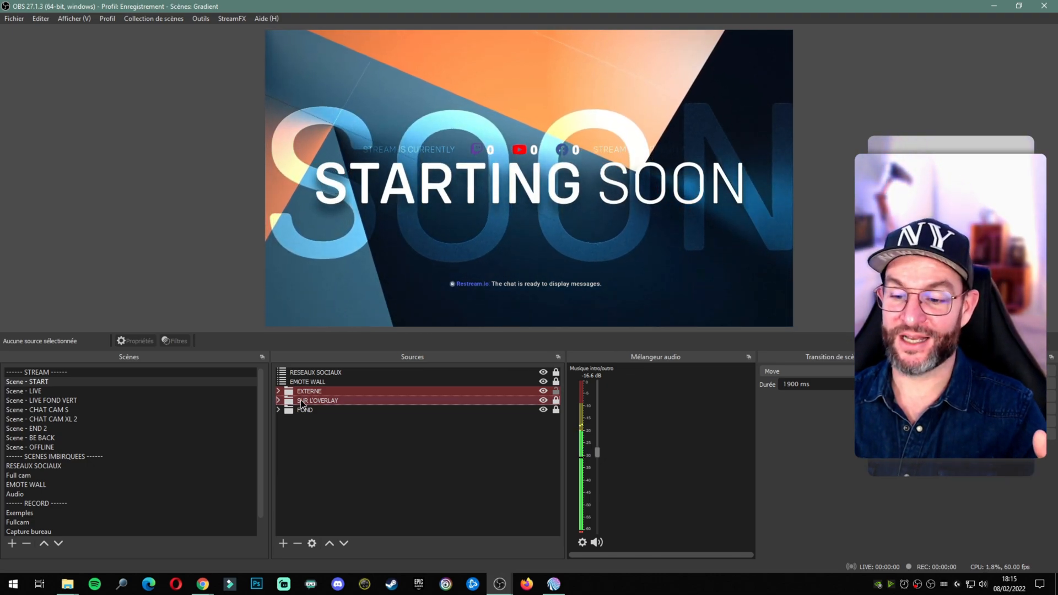
- Set the colour of the RESEAUX SOCIAUX and EMOTE WALL sources to the blue preset and clear the selection
right_click(307, 375)
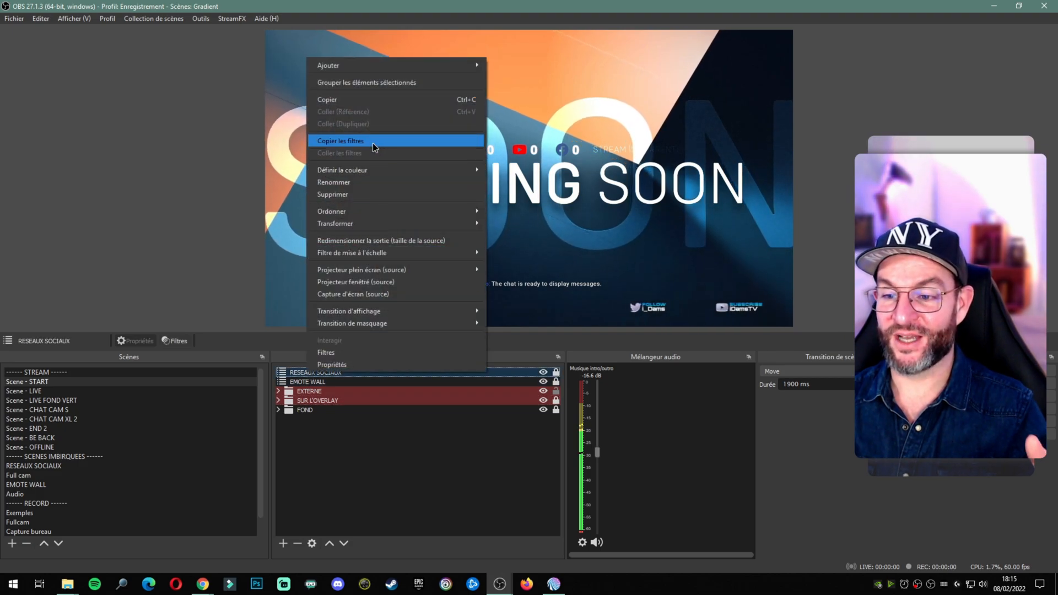
mouse_move(365, 167)
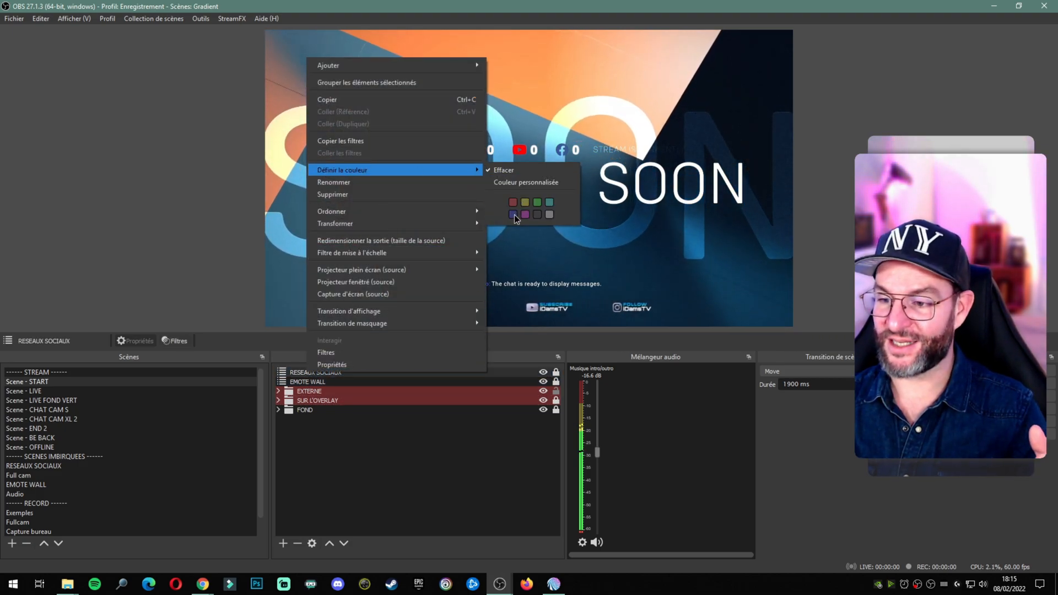
ctrl+click(315, 381)
right_click(315, 382)
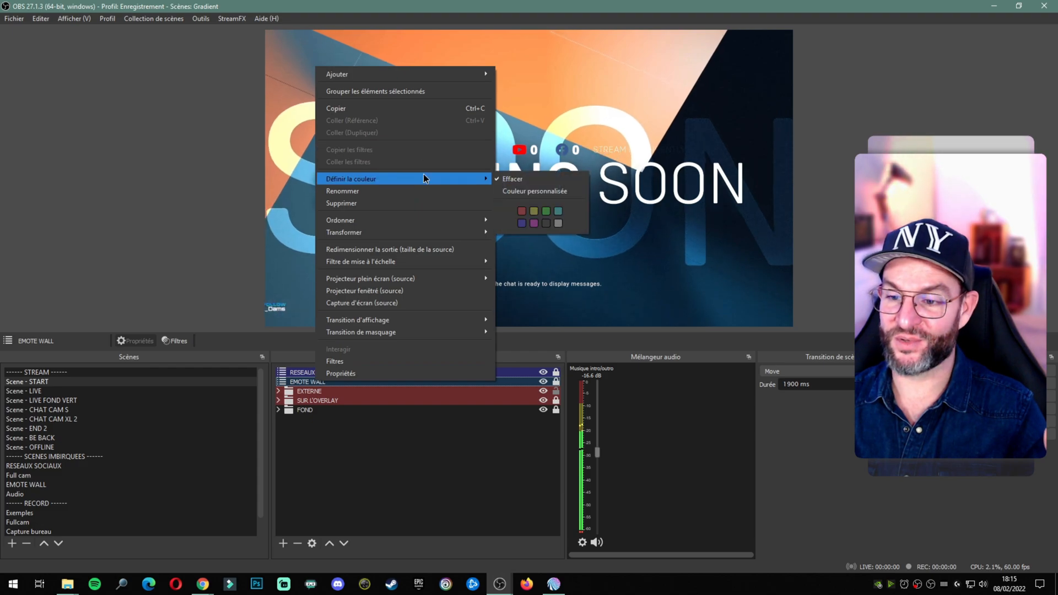
click(436, 447)
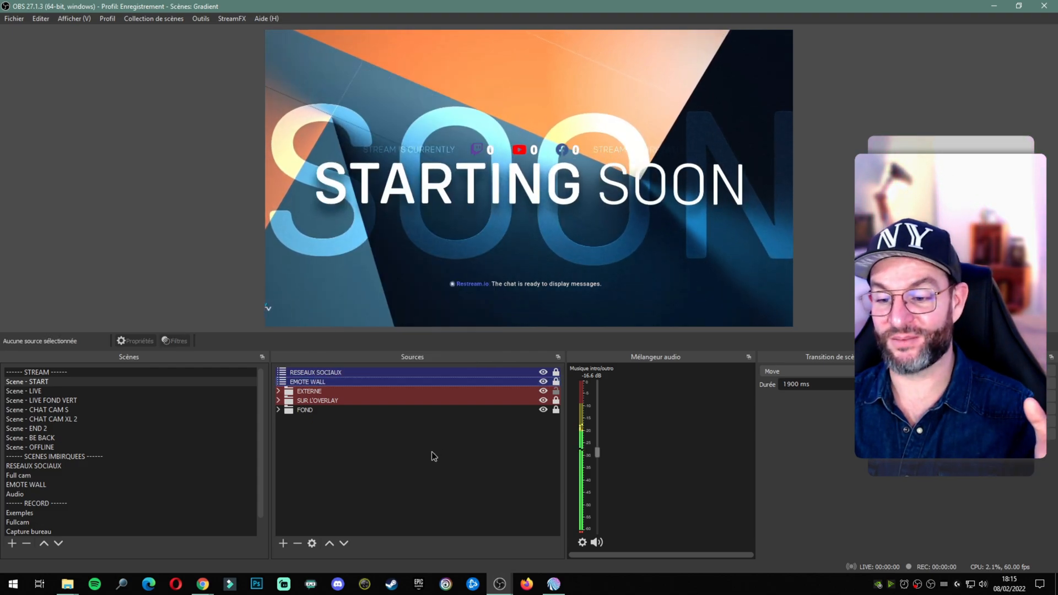